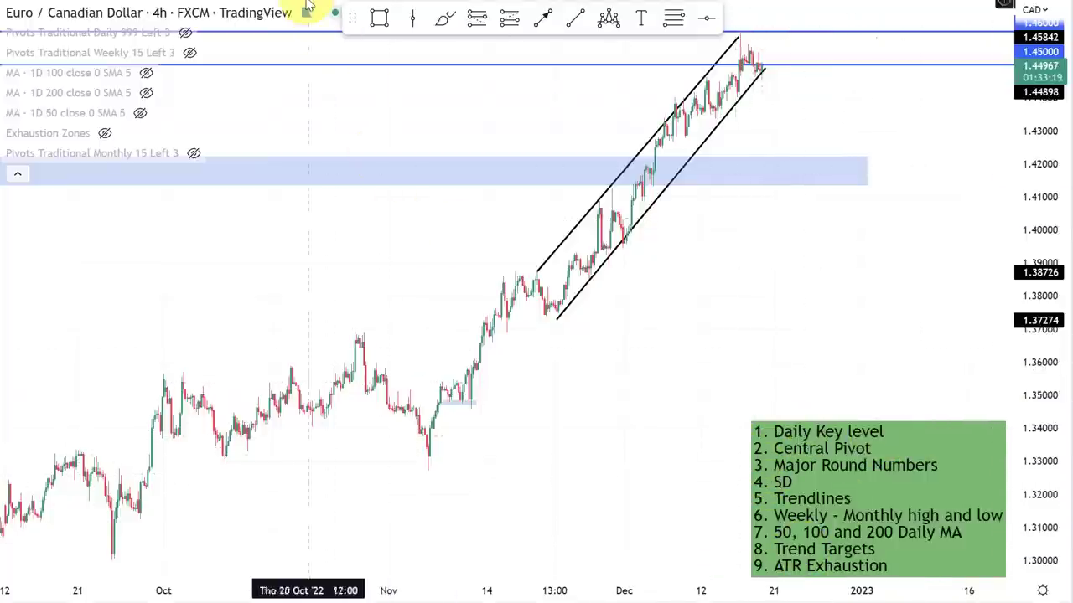
Step: Examine the EUR/CAD 4-hour price history, the rising channel and the listed confluence factors at several zoom levels
{"action": "scroll", "coordinate": [441, 182], "scroll_direction": "down", "scroll_amount": 5}
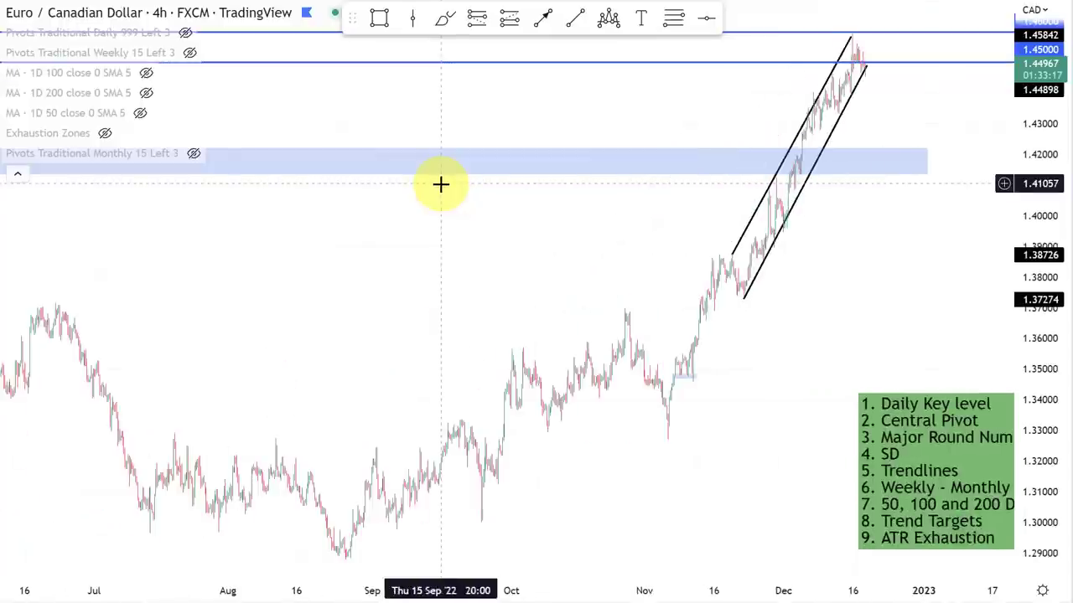
{"action": "scroll", "coordinate": [483, 201], "scroll_direction": "up", "scroll_amount": 5}
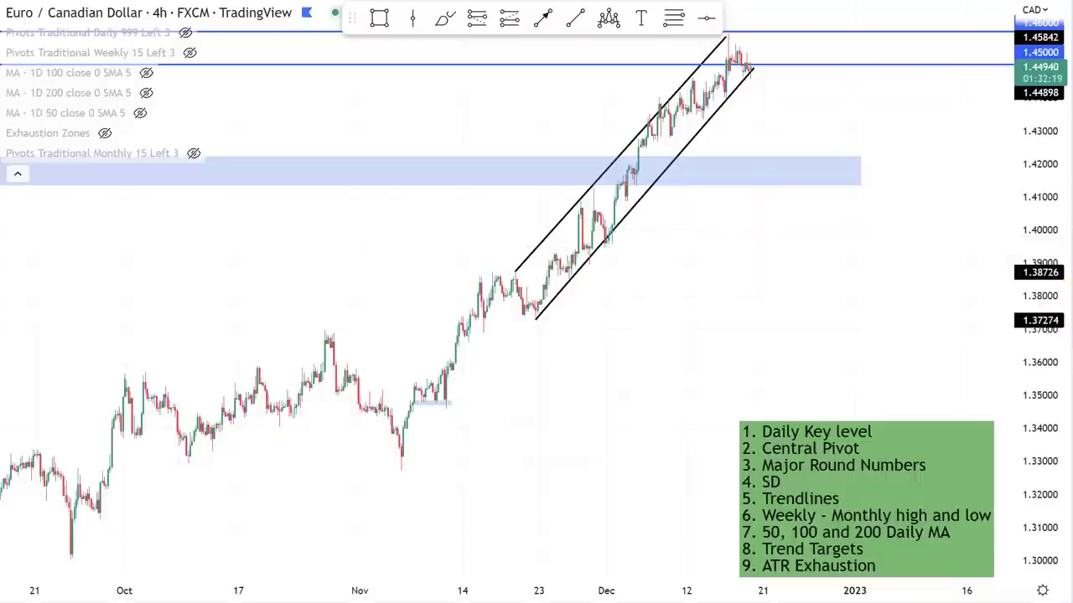
{"action": "scroll", "coordinate": [514, 243], "scroll_direction": "up", "scroll_amount": 1}
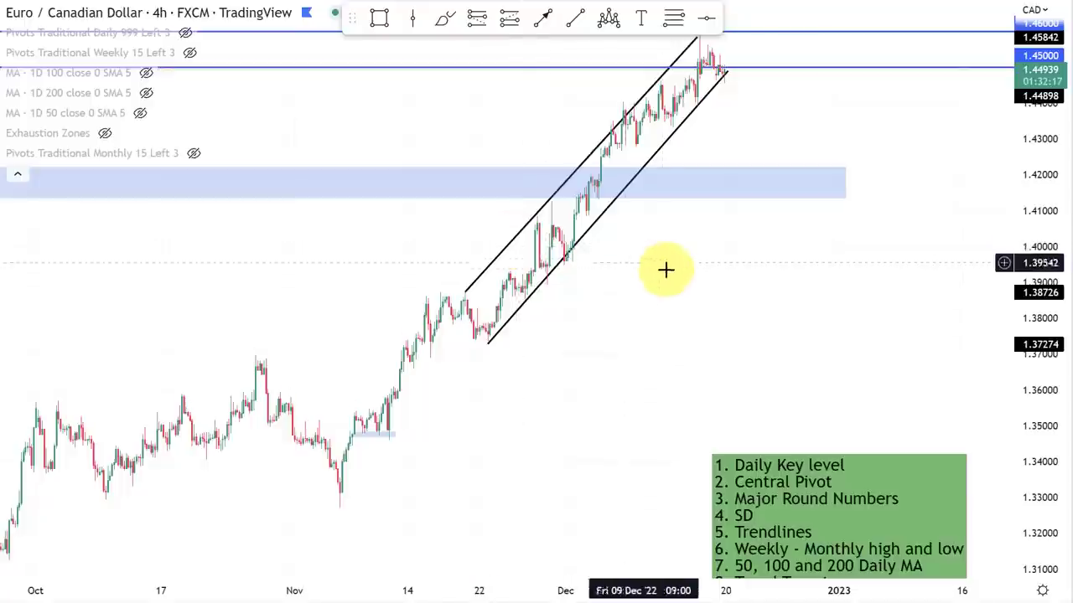
{"action": "scroll", "coordinate": [665, 268], "scroll_direction": "down", "scroll_amount": 2}
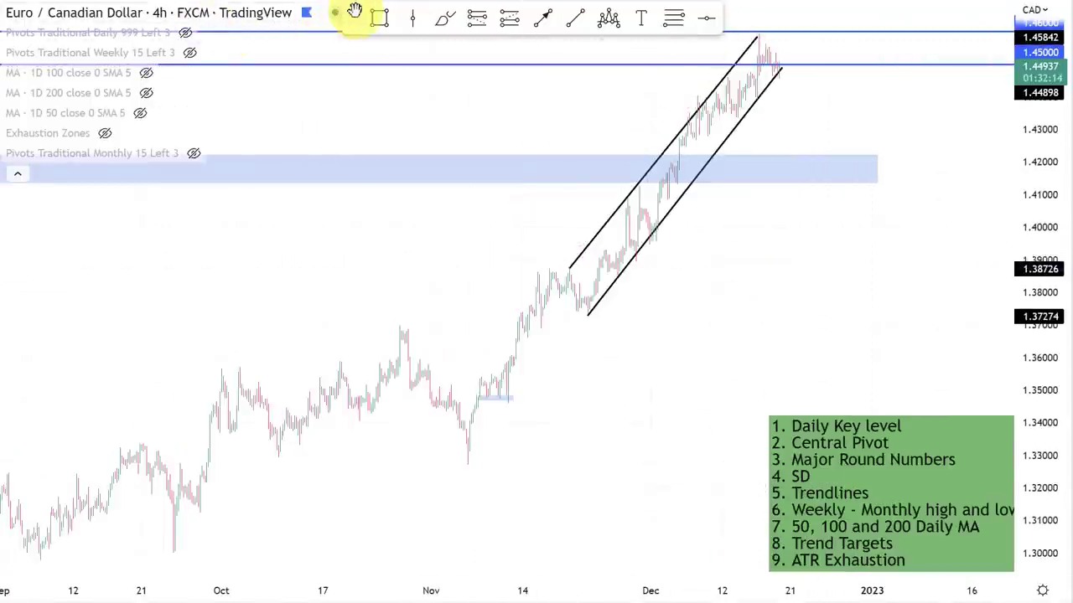
{"action": "left_click_drag", "start_coordinate": [1017, 88], "coordinate": [1039, 52]}
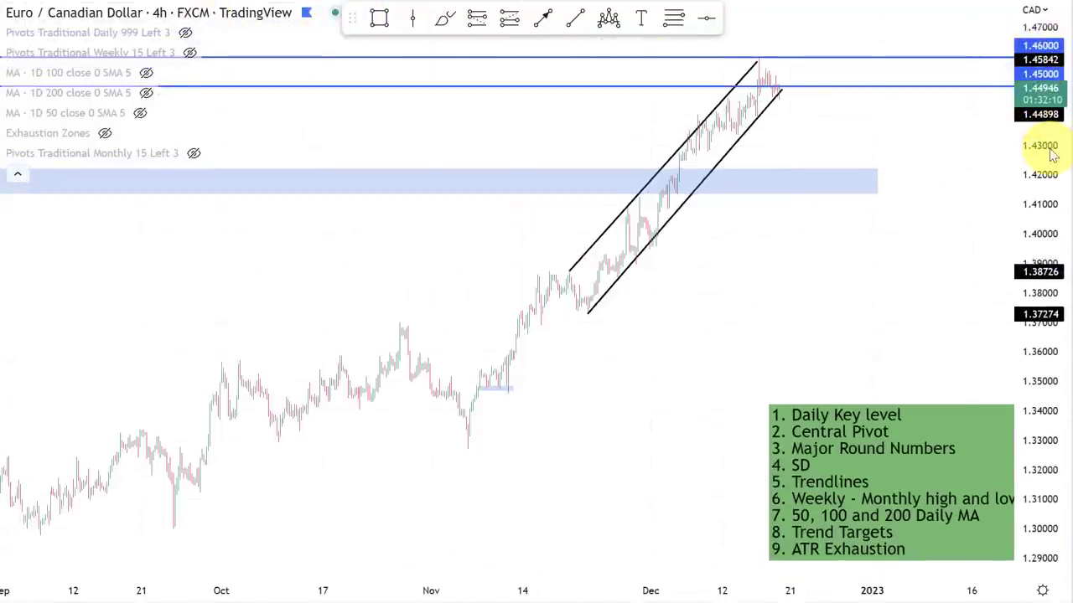
{"action": "left_click_drag", "start_coordinate": [1051, 153], "coordinate": [1045, 92]}
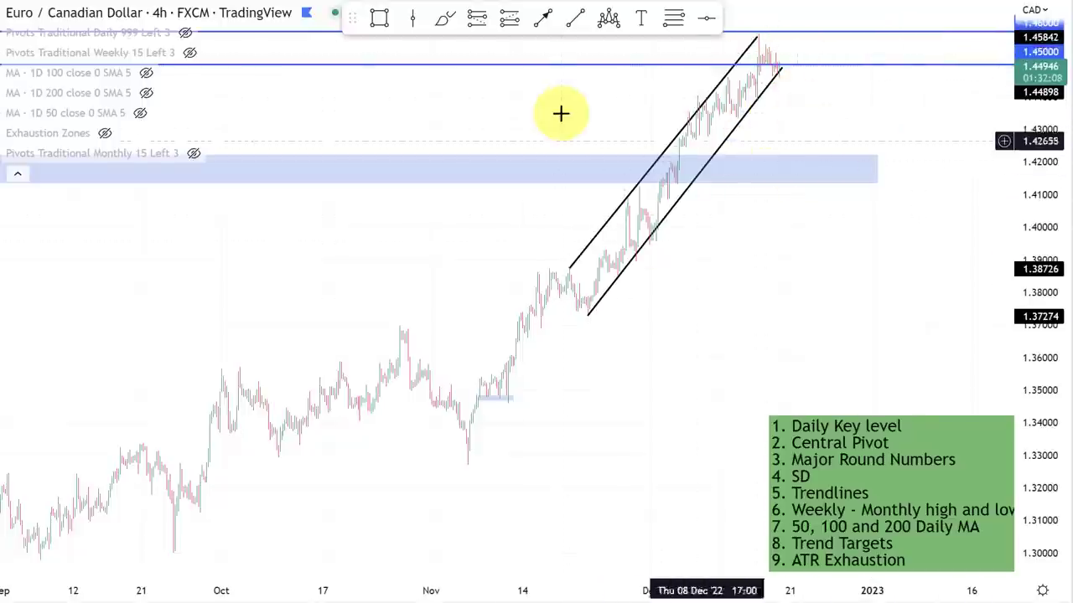
{"action": "scroll", "coordinate": [416, 132], "scroll_direction": "down", "scroll_amount": 1}
{"action": "scroll", "coordinate": [415, 132], "scroll_direction": "down", "scroll_amount": 4}
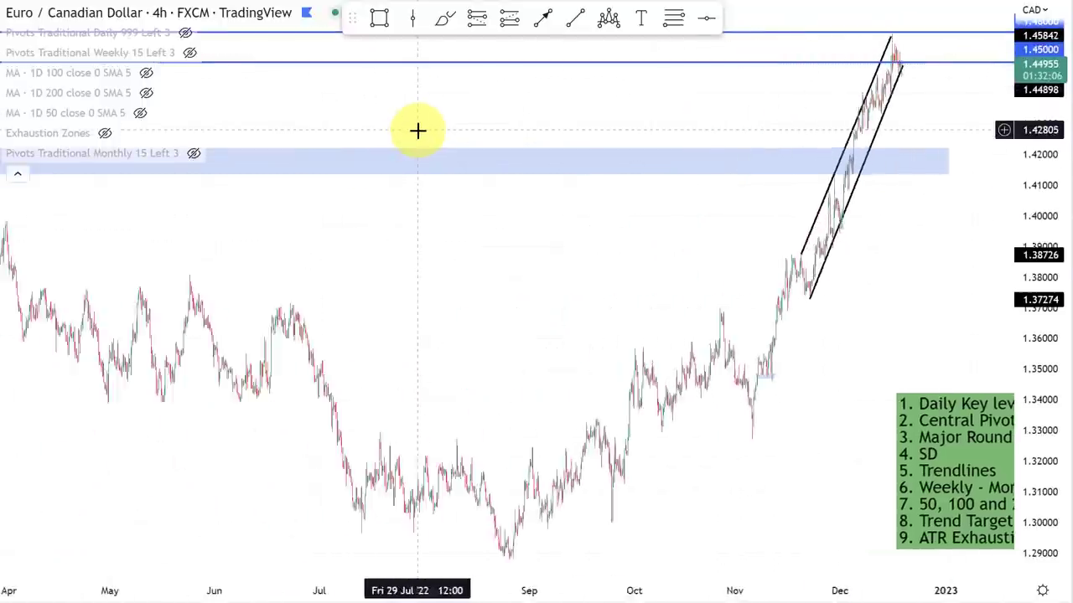
Step: Draw a rectangle zone between about 1.45 and 1.46 ending around March 2022, and extend it back to about March 2021
{"action": "left_click", "coordinate": [380, 17]}
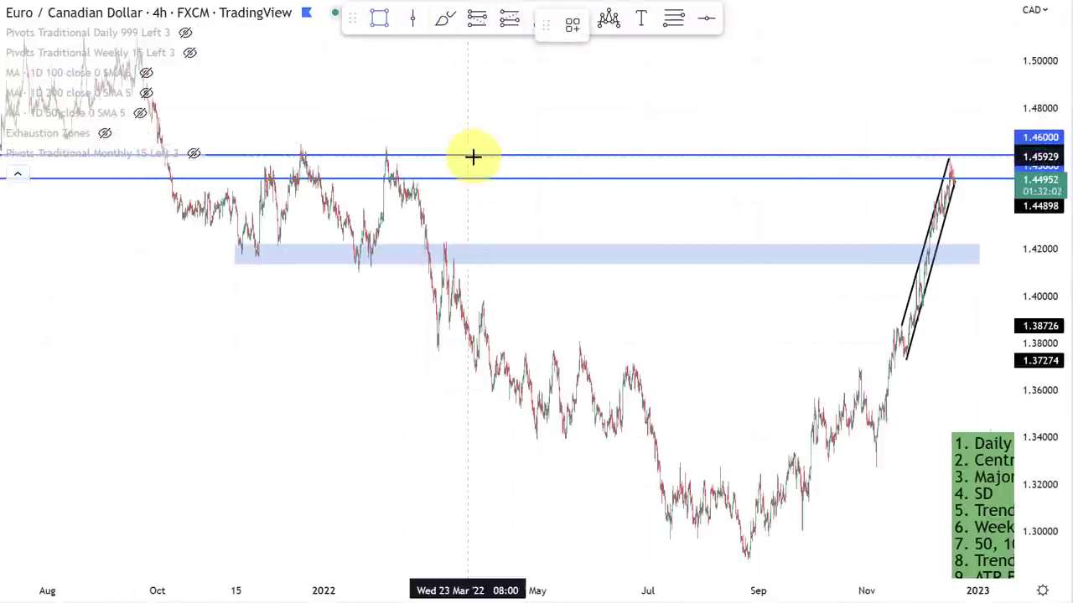
{"action": "left_click_drag", "start_coordinate": [446, 151], "coordinate": [162, 176]}
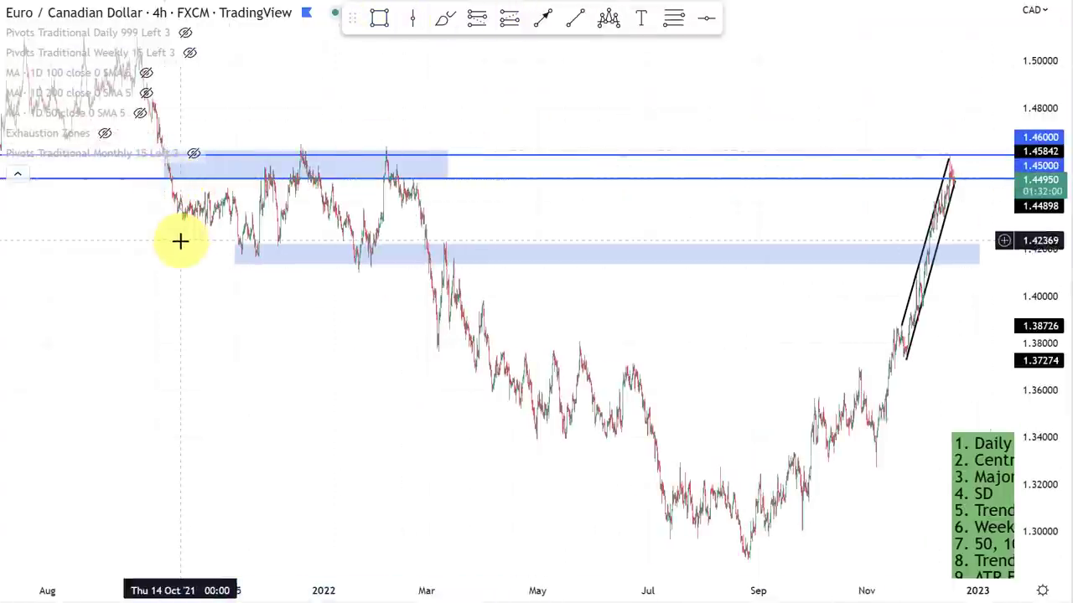
{"action": "left_click_drag", "start_coordinate": [293, 250], "coordinate": [587, 268]}
{"action": "left_click", "coordinate": [570, 199]}
{"action": "left_click_drag", "start_coordinate": [570, 198], "coordinate": [168, 194]}
{"action": "left_click_drag", "start_coordinate": [510, 290], "coordinate": [509, 295]}
{"action": "left_click", "coordinate": [647, 227]}
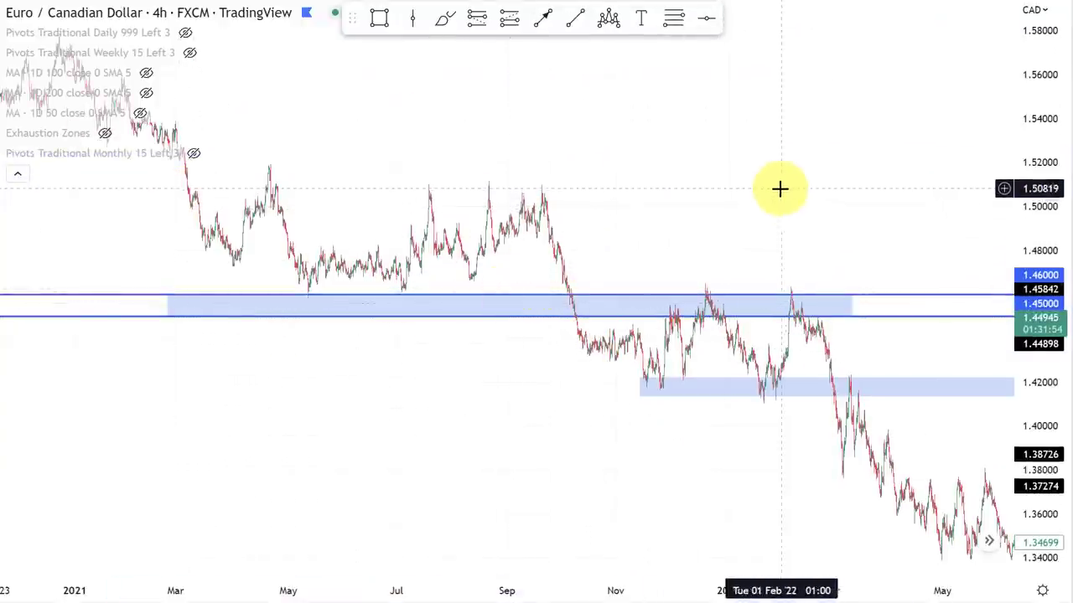
{"action": "left_click_drag", "start_coordinate": [794, 175], "coordinate": [264, 198]}
{"action": "scroll", "coordinate": [568, 230], "scroll_direction": "up", "scroll_amount": 5}
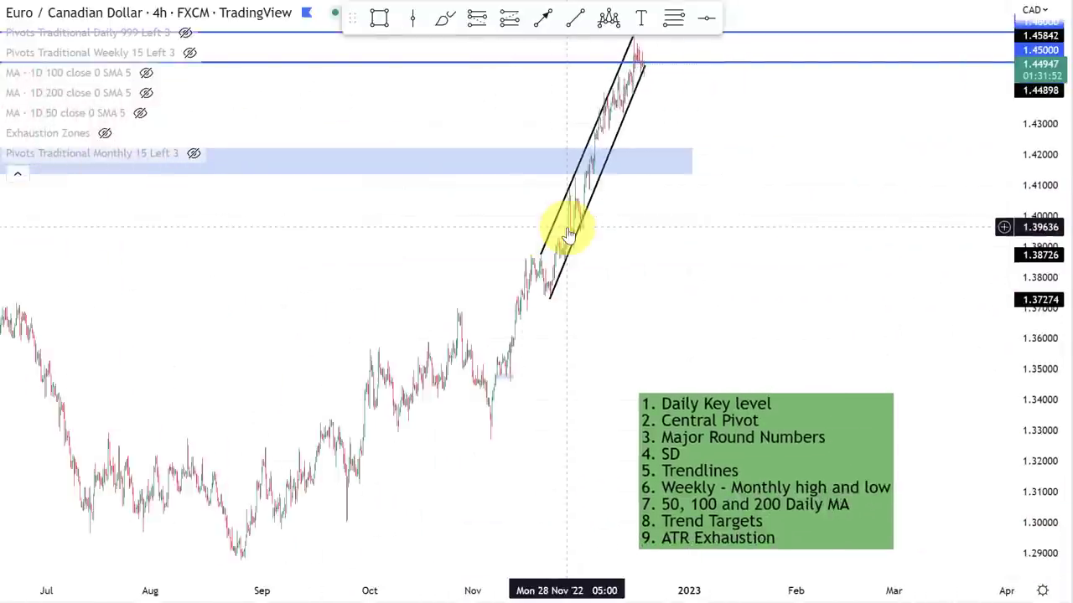
{"action": "left_click_drag", "start_coordinate": [359, 20], "coordinate": [407, 7]}
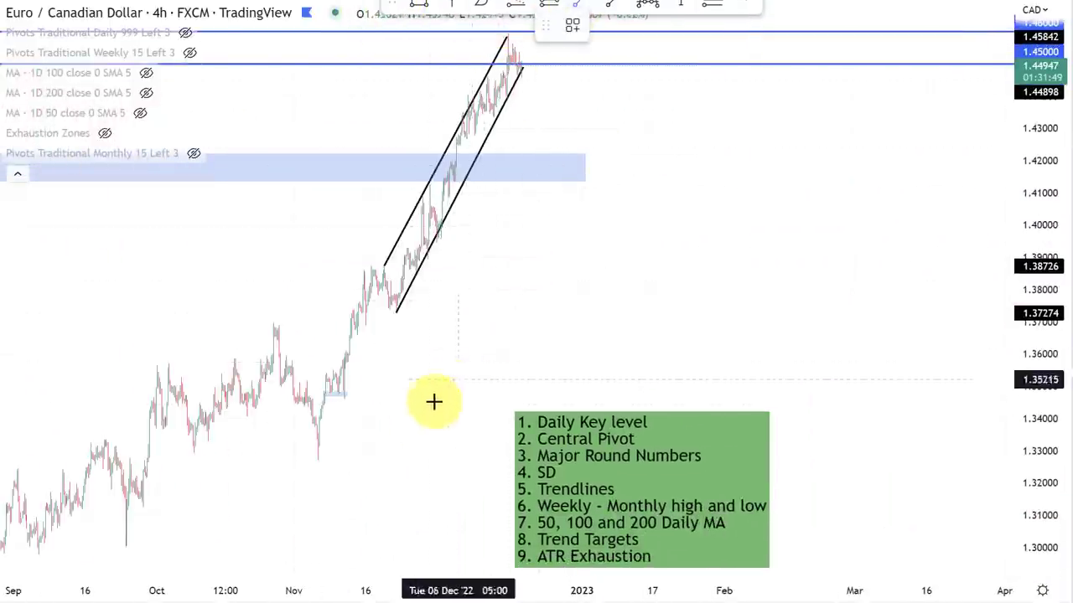
{"action": "left_click", "coordinate": [384, 453]}
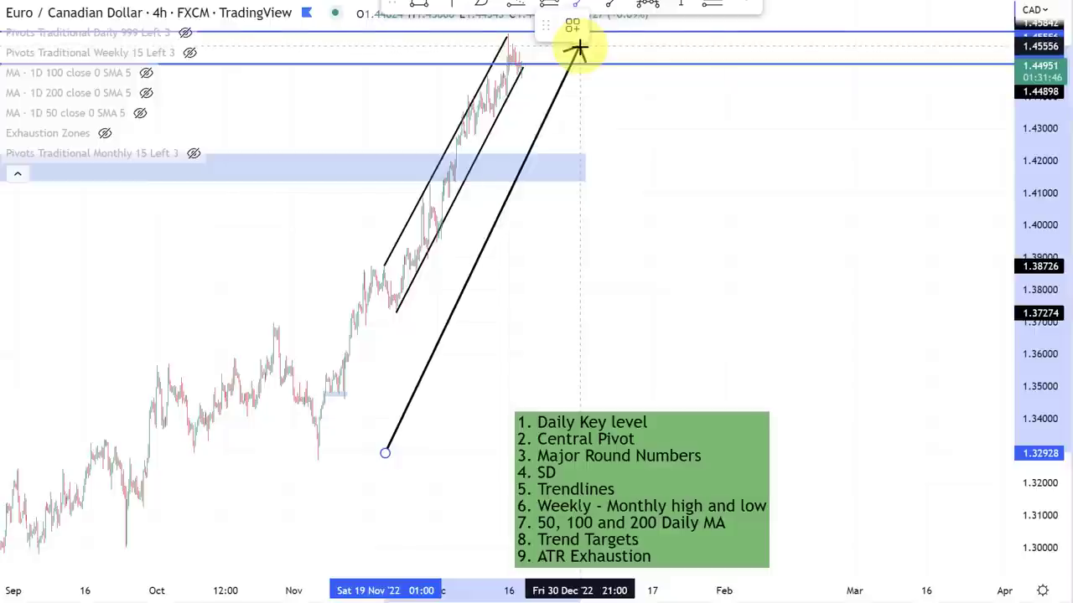
{"action": "key", "text": "Escape"}
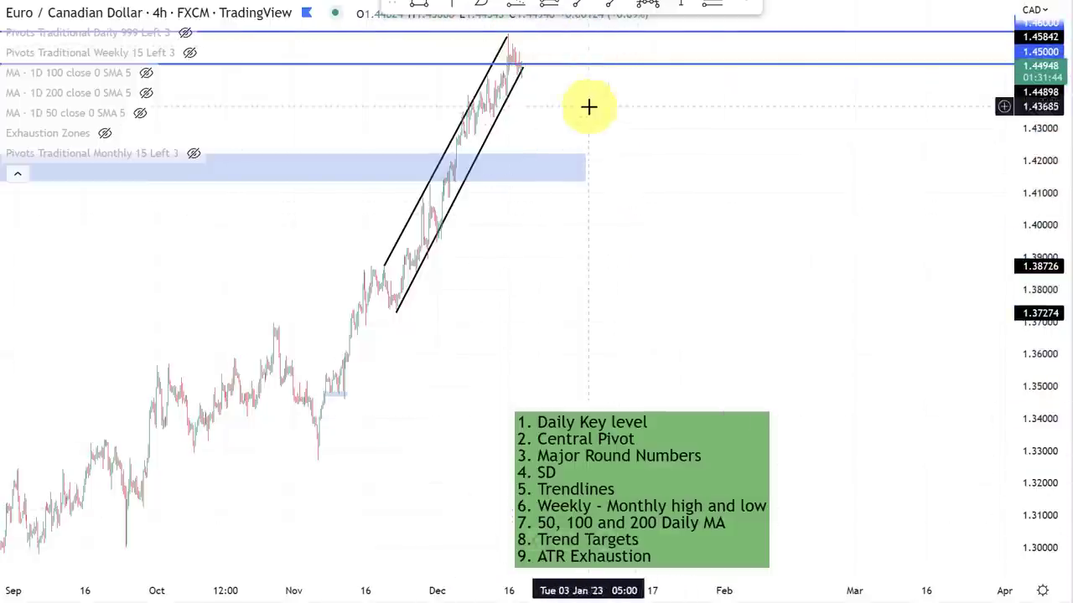
Step: Draw a horizontal arrow at about 1.298, from 22 Nov to 16 Dec 2022, pointing at the ATR Exhaustion list item
{"action": "left_click", "coordinate": [577, 5]}
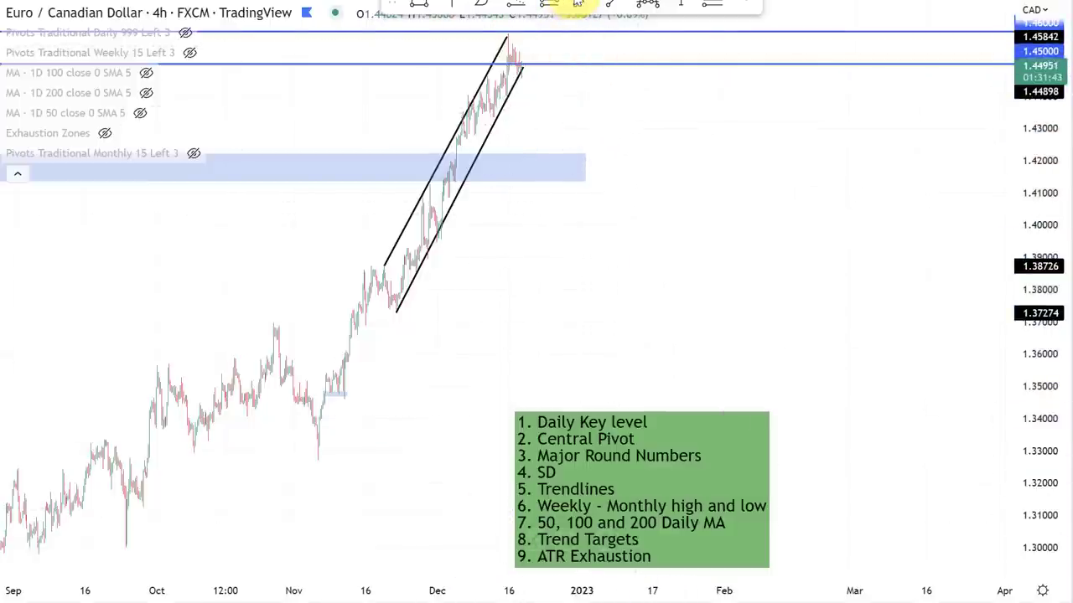
{"action": "left_click", "coordinate": [392, 554]}
{"action": "left_click", "coordinate": [507, 555]}
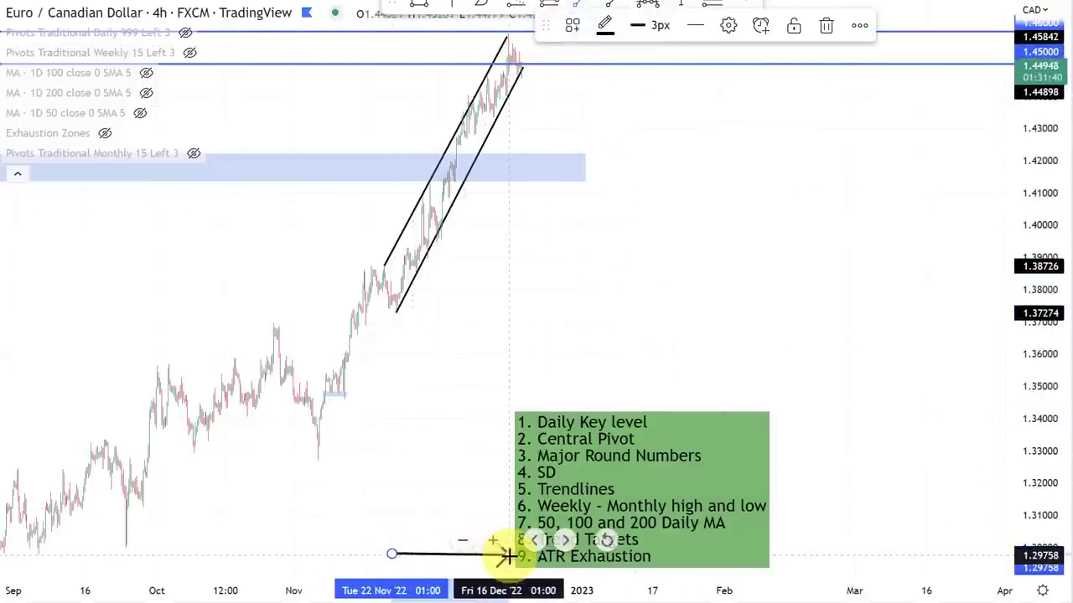
{"action": "left_click", "coordinate": [421, 410]}
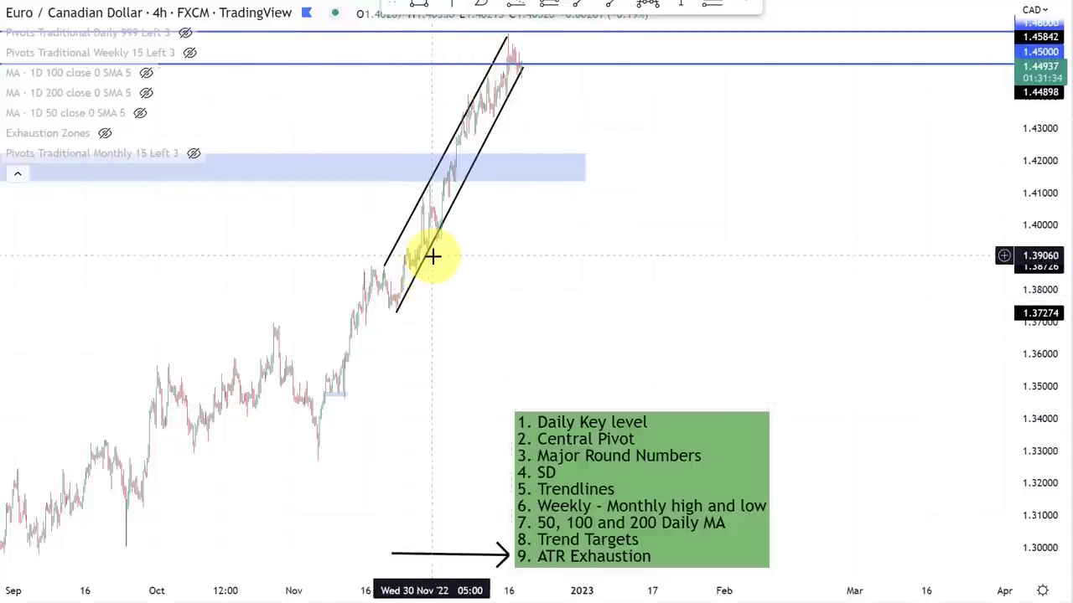
Step: Show the Exhaustion Zones indicator and inspect its zones around the rising channel
{"action": "scroll", "coordinate": [441, 243], "scroll_direction": "down", "scroll_amount": 4}
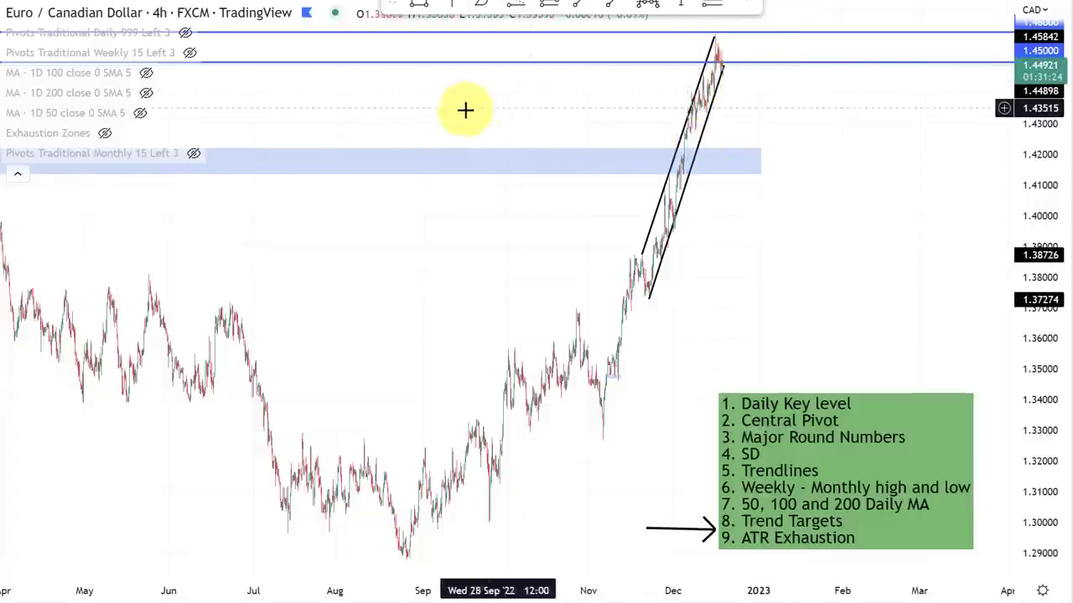
{"action": "mouse_move", "coordinate": [46, 142]}
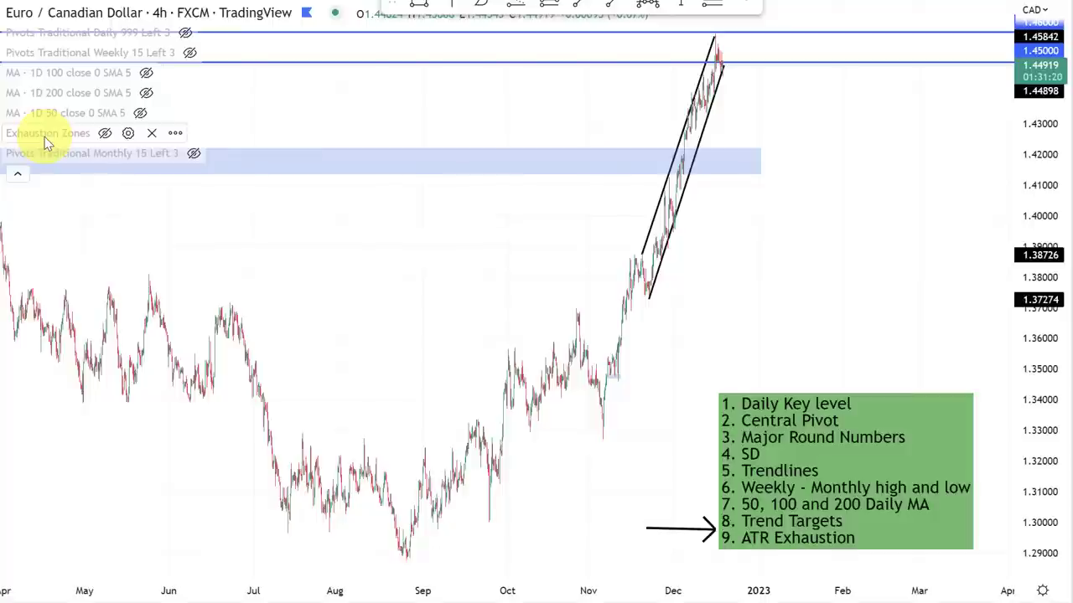
{"action": "left_click", "coordinate": [105, 133]}
{"action": "scroll", "coordinate": [726, 300], "scroll_direction": "up", "scroll_amount": 5}
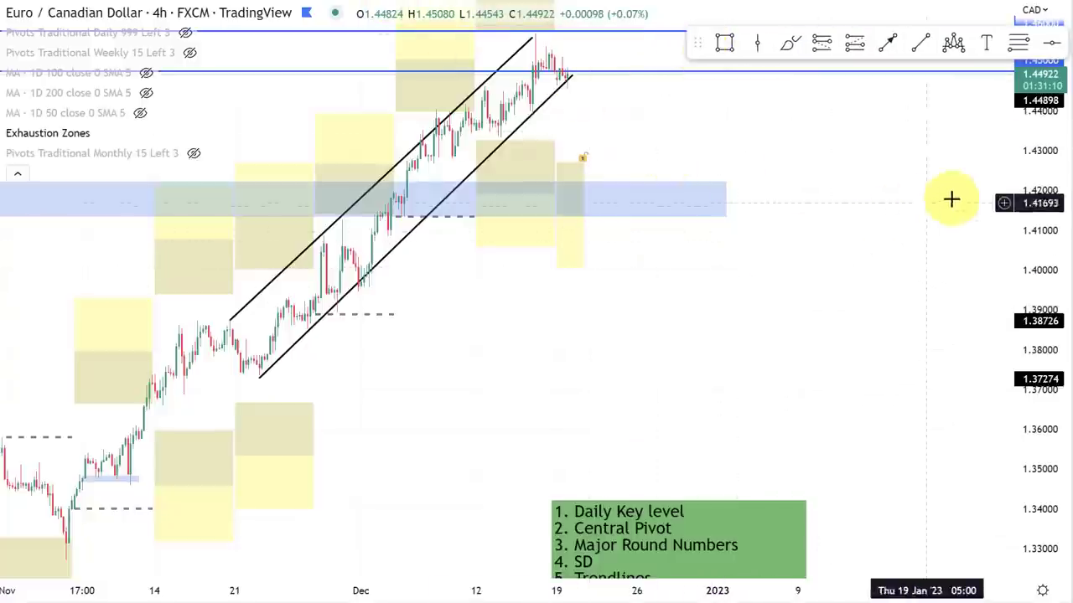
{"action": "left_click_drag", "start_coordinate": [903, 226], "coordinate": [922, 287]}
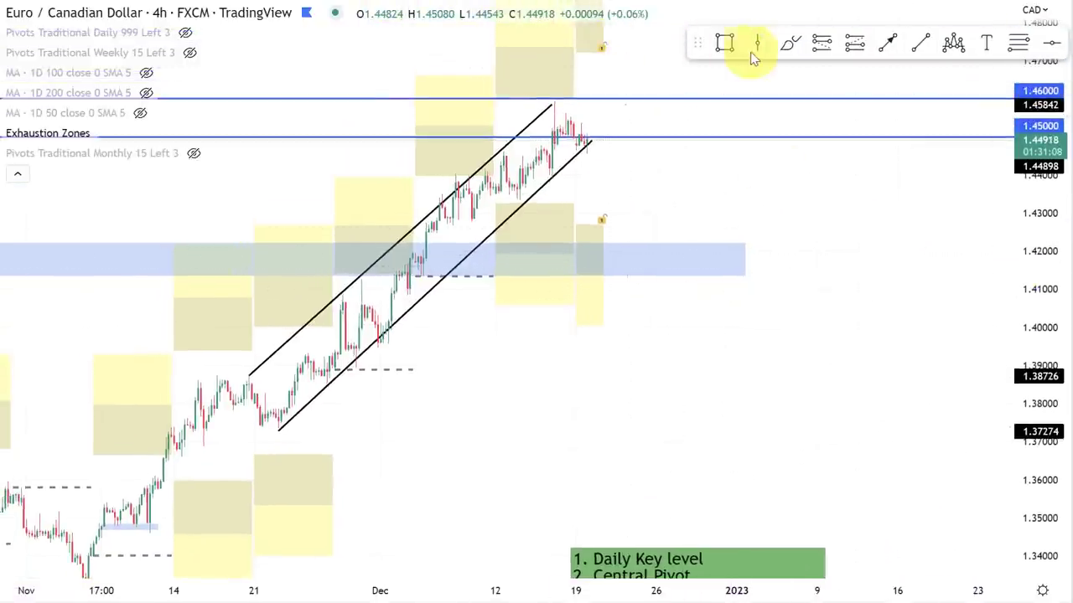
Step: Sketch temporary brush marks at the recent high, in the empty chart area and along the zone edges, deleting them again
{"action": "left_click", "coordinate": [790, 43]}
{"action": "mouse_move", "coordinate": [558, 109]}
{"action": "left_mouse_down"}
{"action": "mouse_move", "coordinate": [545, 96]}
{"action": "mouse_move", "coordinate": [555, 98]}
{"action": "left_mouse_up"}
{"action": "key", "text": "Delete"}
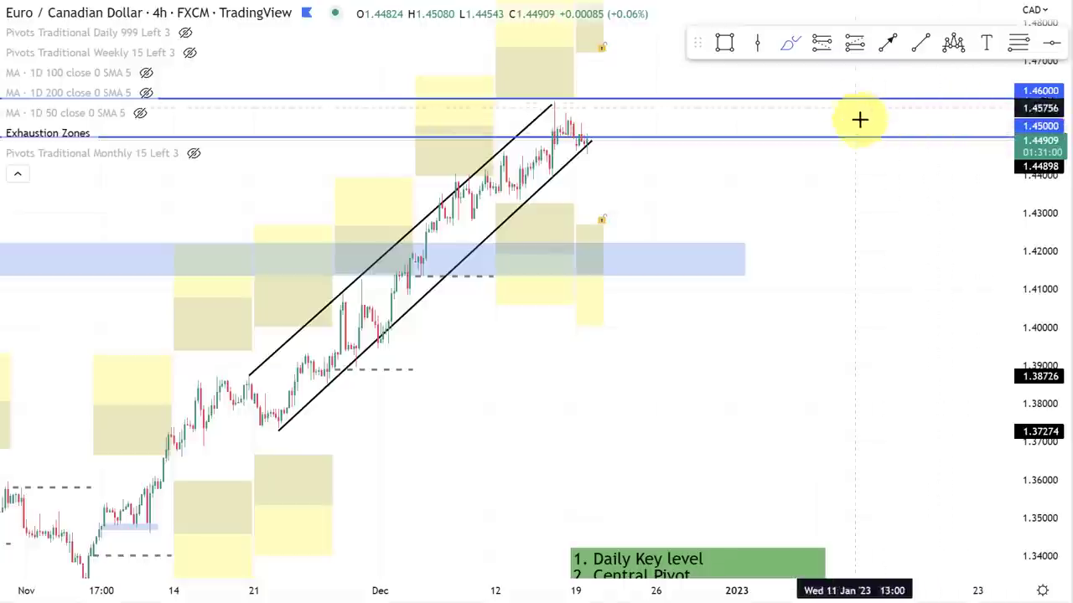
{"action": "mouse_move", "coordinate": [843, 87]}
{"action": "left_mouse_down"}
{"action": "mouse_move", "coordinate": [902, 145]}
{"action": "mouse_move", "coordinate": [843, 84]}
{"action": "left_mouse_up"}
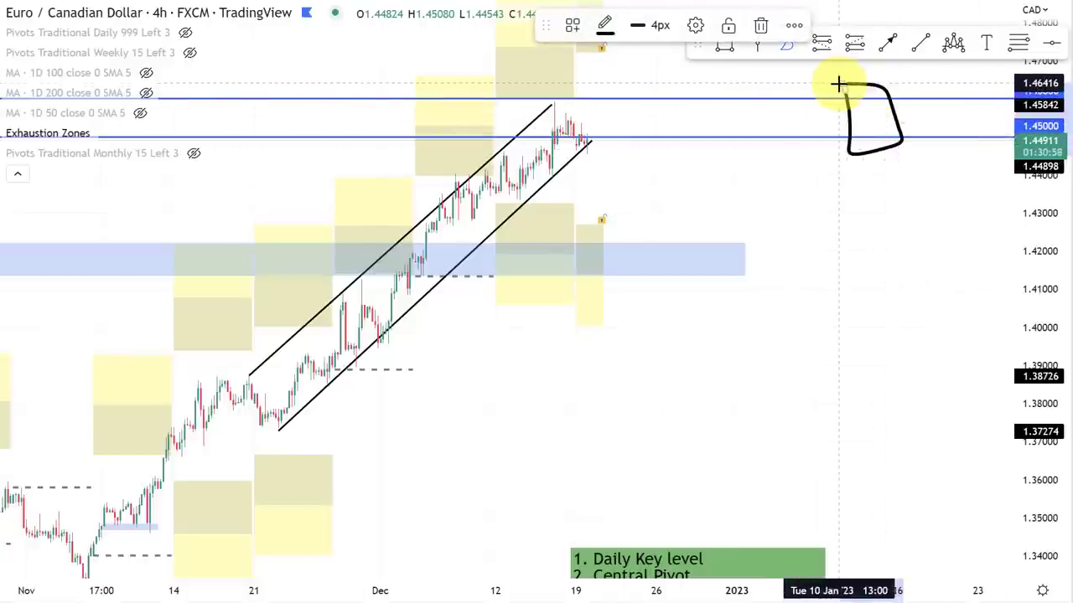
{"action": "key", "text": "Delete"}
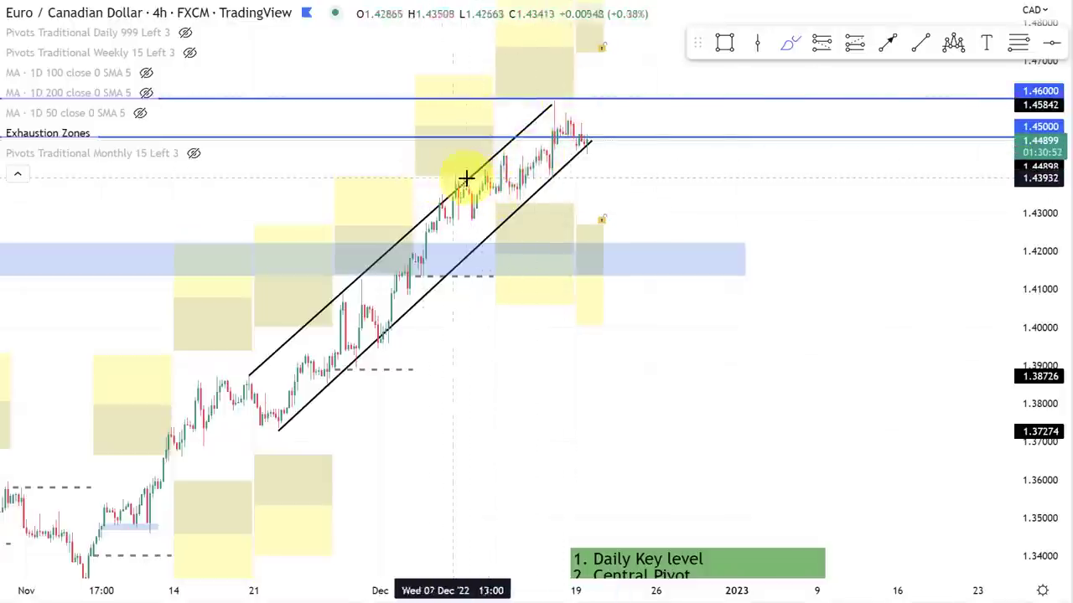
{"action": "left_click_drag", "start_coordinate": [440, 174], "coordinate": [496, 173]}
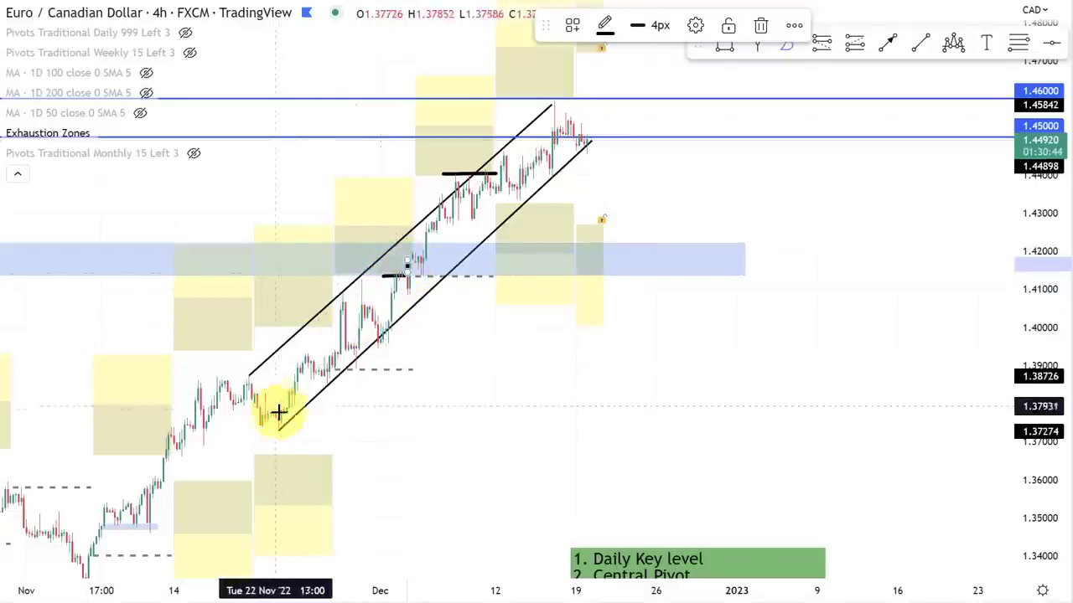
{"action": "left_click", "coordinate": [568, 336]}
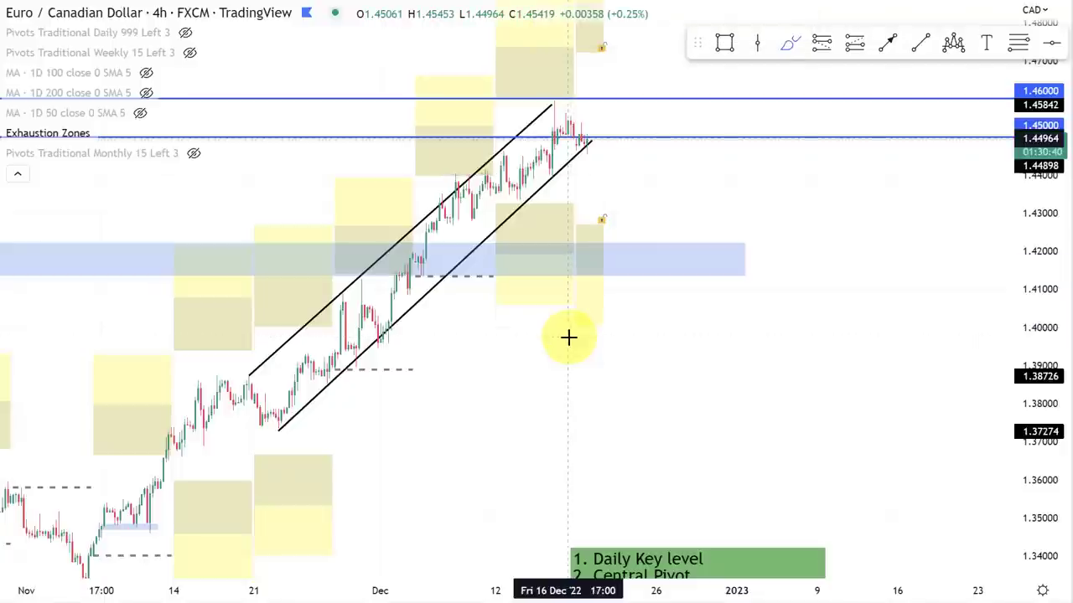
Step: Hide the Exhaustion Zones indicator and move the floating drawing toolbar away from the price channel
{"action": "scroll", "coordinate": [606, 299], "scroll_direction": "up", "scroll_amount": 4}
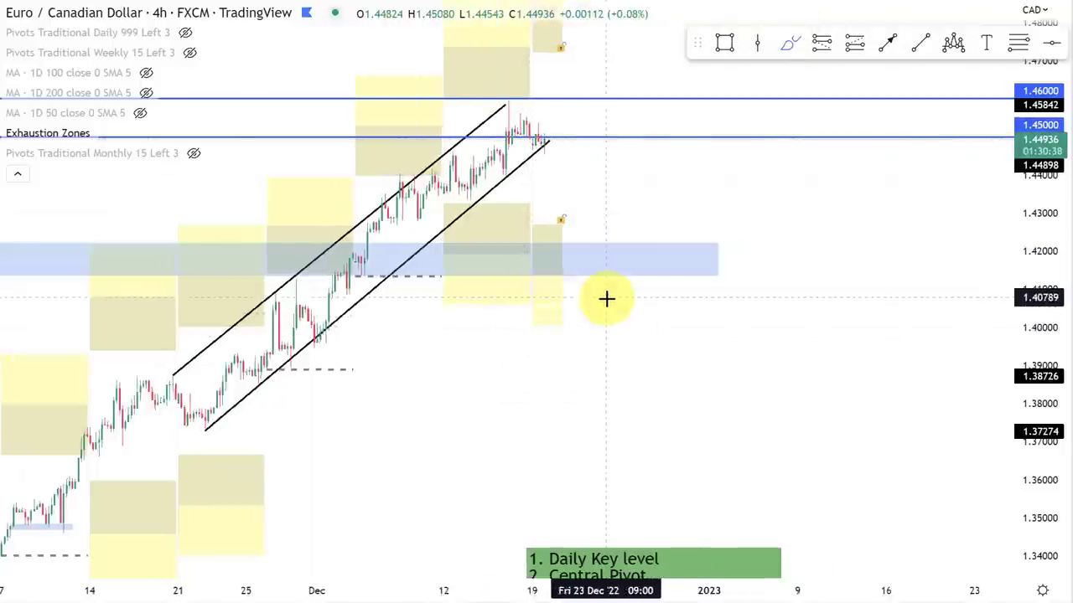
{"action": "left_click", "coordinate": [104, 133]}
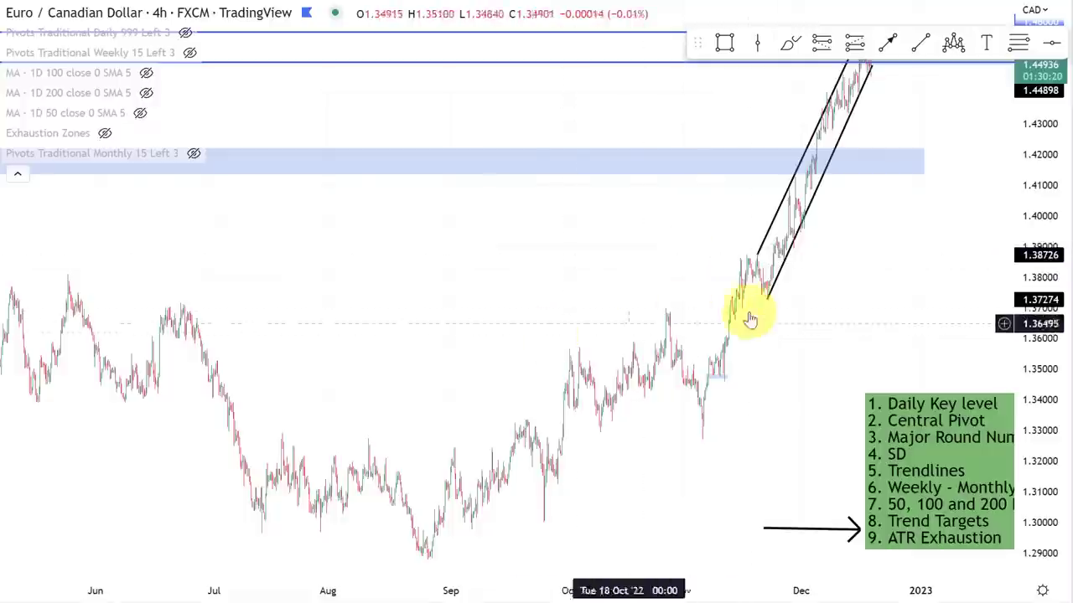
{"action": "mouse_move", "coordinate": [694, 46]}
{"action": "left_mouse_down"}
{"action": "mouse_move", "coordinate": [67, 533]}
{"action": "mouse_move", "coordinate": [41, 531]}
{"action": "left_mouse_up"}
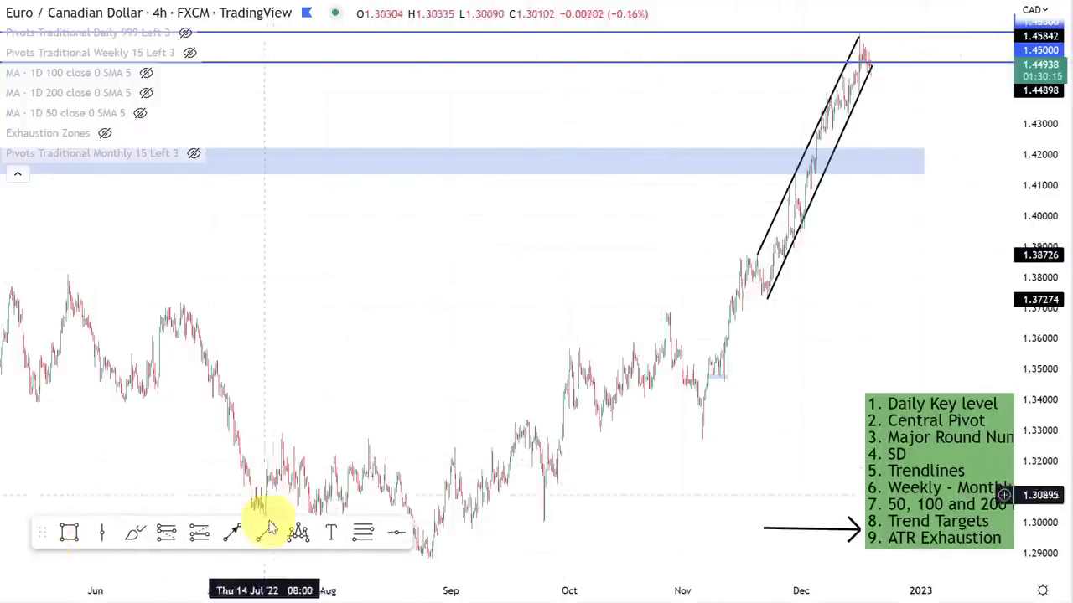
{"action": "left_click", "coordinate": [232, 533]}
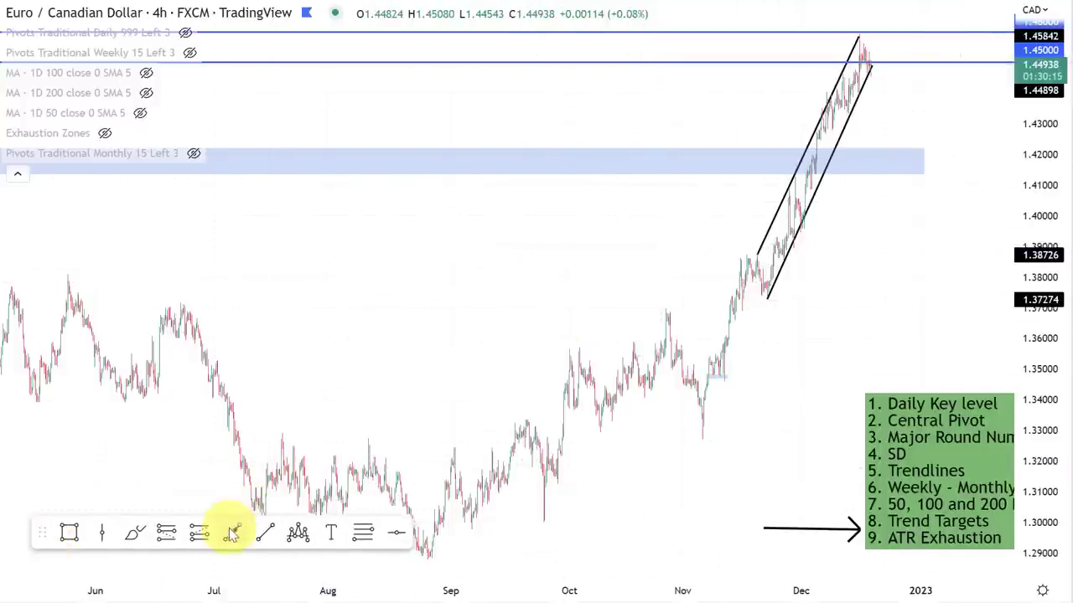
{"action": "left_click", "coordinate": [645, 308]}
{"action": "left_click", "coordinate": [651, 304]}
{"action": "mouse_move", "coordinate": [686, 436]}
{"action": "left_mouse_down"}
{"action": "mouse_move", "coordinate": [699, 437]}
{"action": "mouse_move", "coordinate": [816, 84]}
{"action": "mouse_move", "coordinate": [857, 38]}
{"action": "left_mouse_up"}
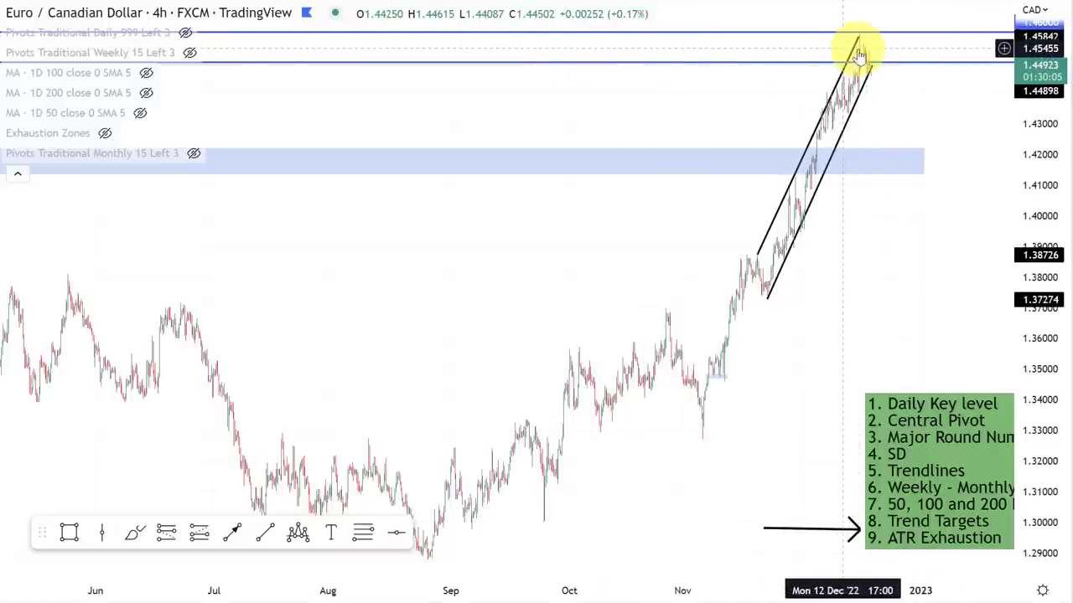
Step: Draw Fibonacci levels from the October high near 1.3707 to the August low near 1.2890, and box the 50% level with a rectangle
{"action": "left_click", "coordinate": [361, 532]}
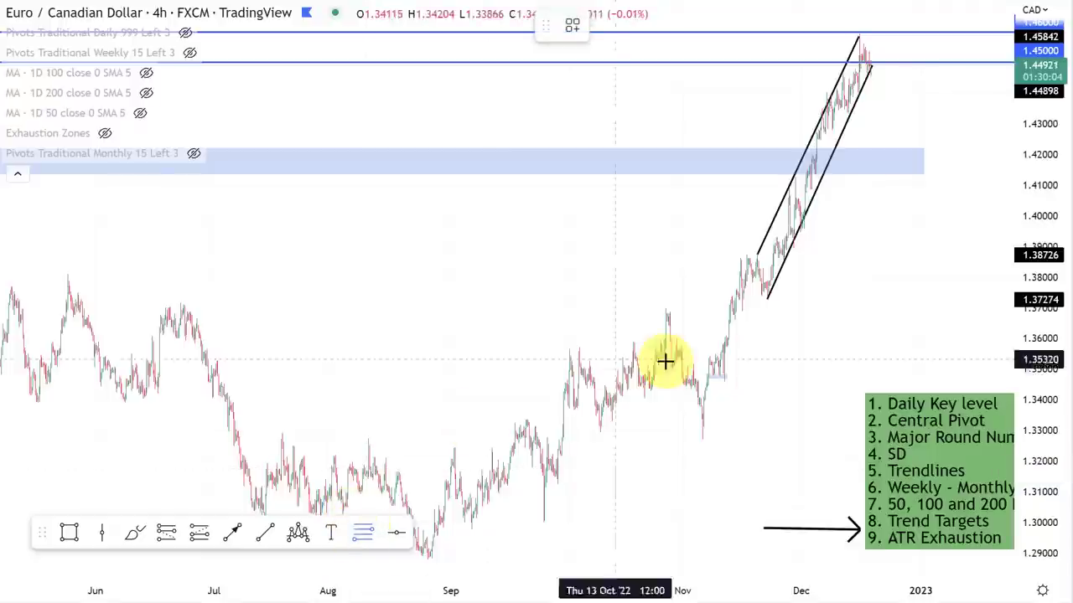
{"action": "left_click", "coordinate": [670, 306]}
{"action": "left_click", "coordinate": [423, 555]}
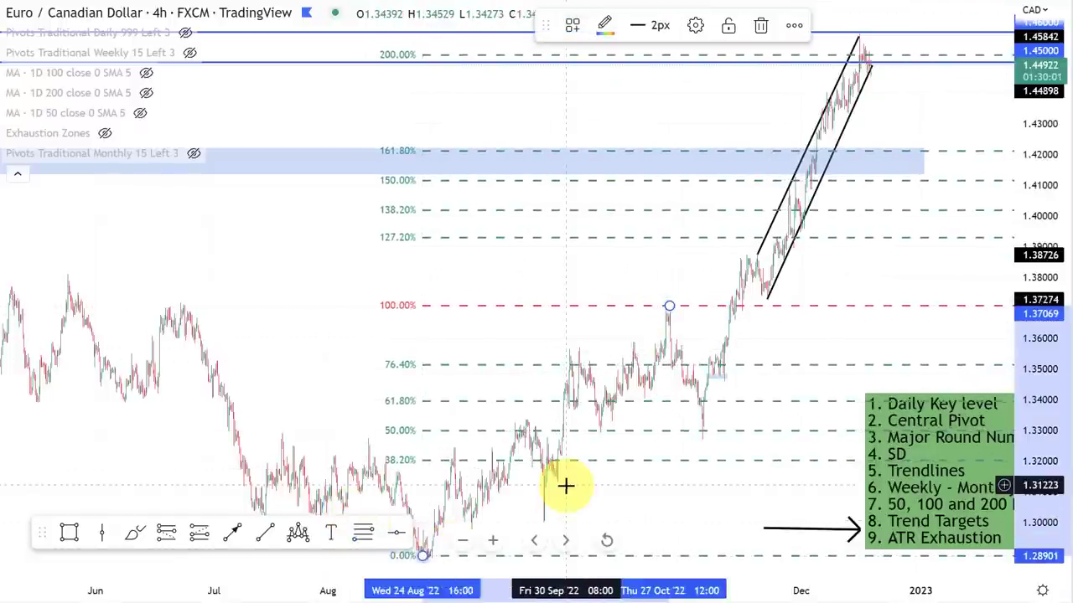
{"action": "left_click", "coordinate": [566, 486]}
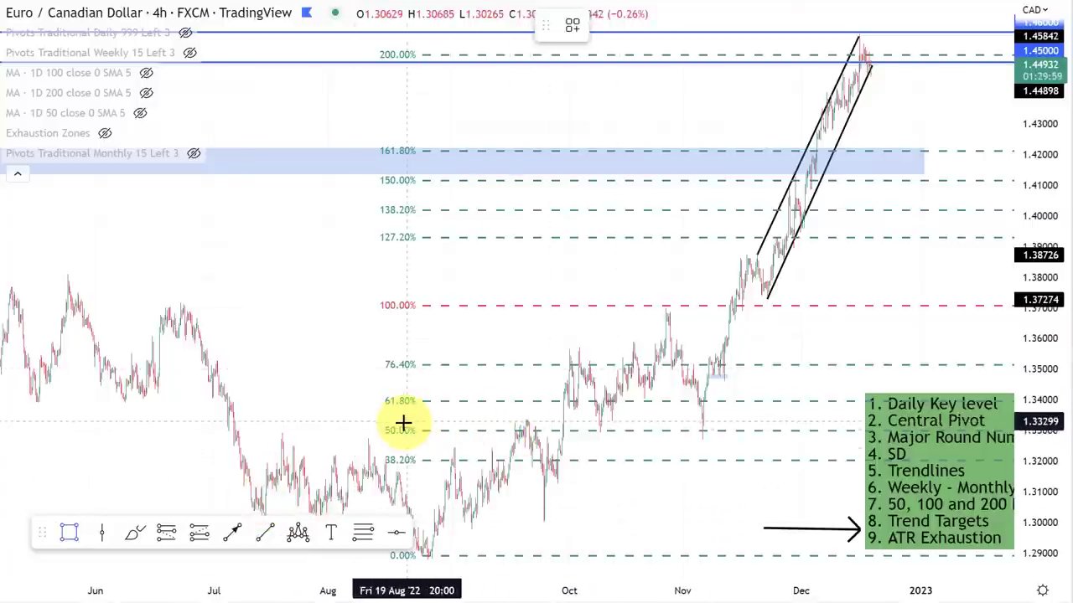
{"action": "left_click_drag", "start_coordinate": [403, 423], "coordinate": [783, 437]}
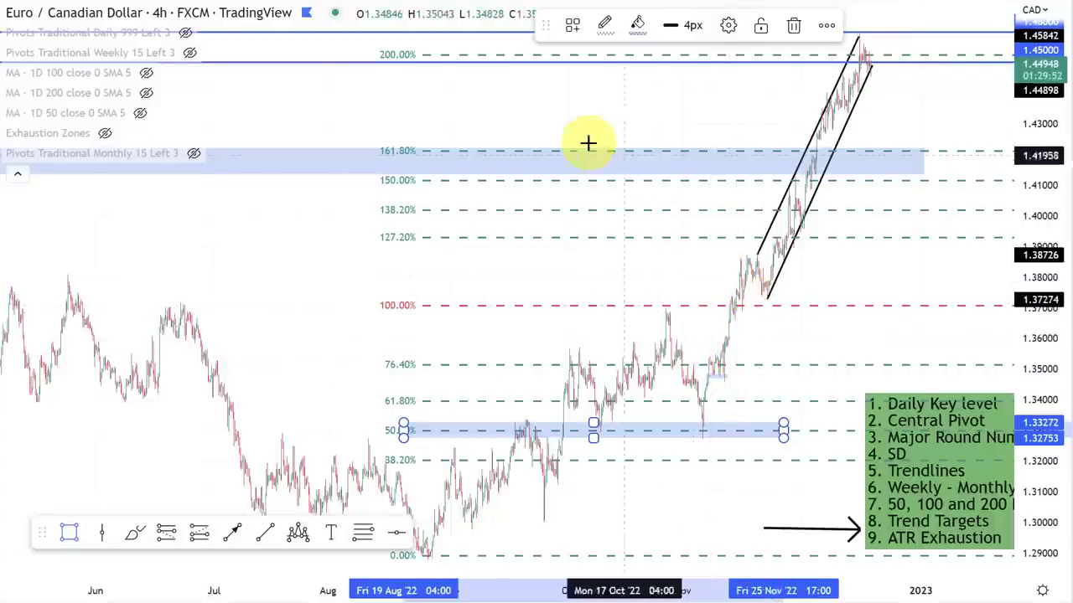
Step: Circle the 161.80% and 200.00% Fibonacci labels with the brush, then erase both circles
{"action": "left_click", "coordinate": [137, 533]}
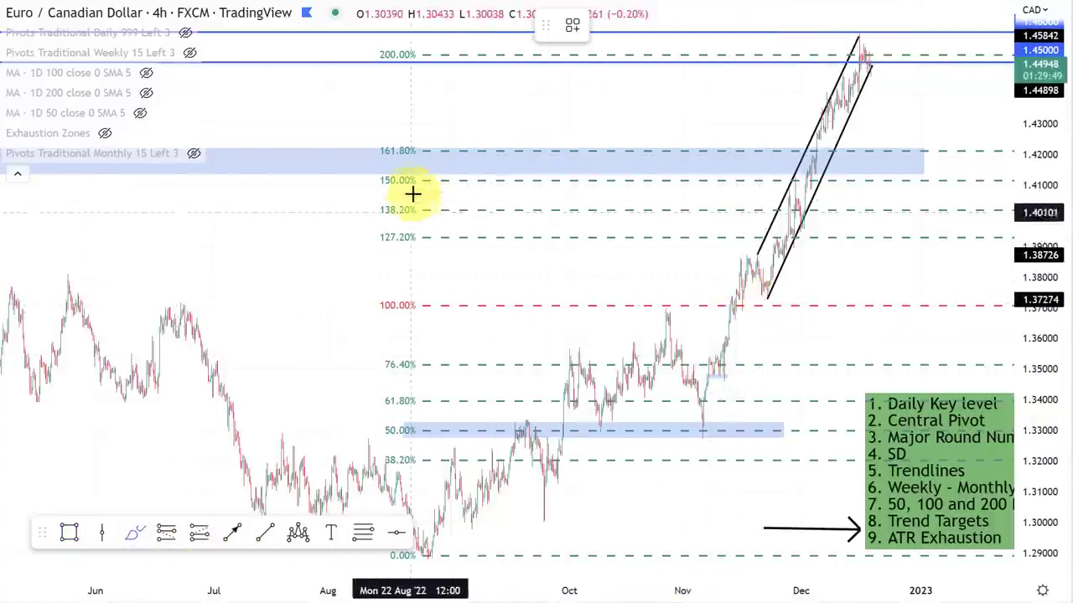
{"action": "mouse_move", "coordinate": [419, 151]}
{"action": "left_mouse_down"}
{"action": "mouse_move", "coordinate": [407, 139]}
{"action": "mouse_move", "coordinate": [419, 145]}
{"action": "left_mouse_up"}
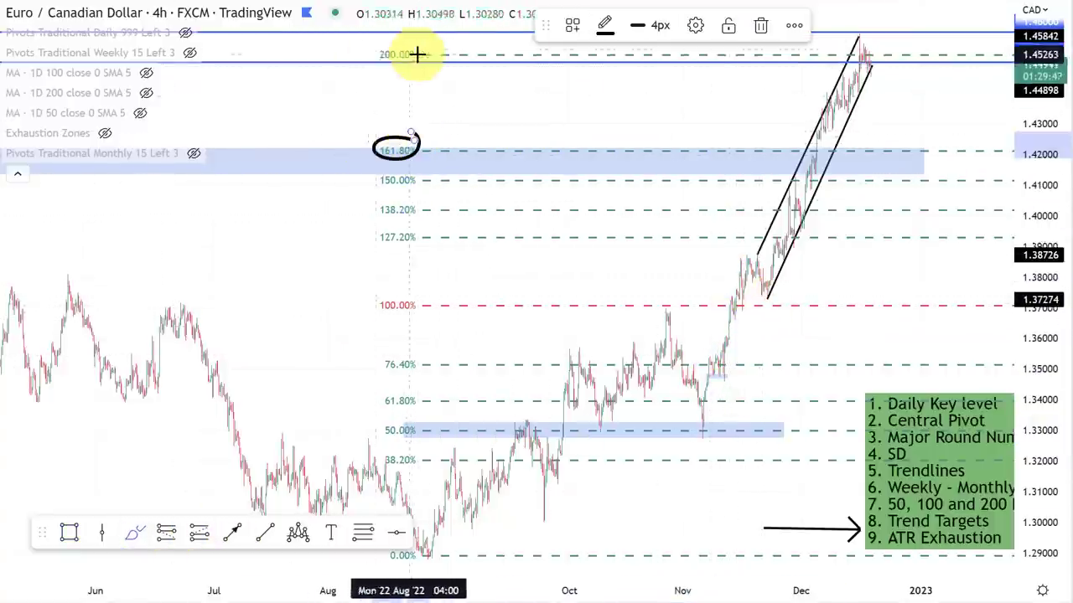
{"action": "mouse_move", "coordinate": [416, 52]}
{"action": "left_mouse_down"}
{"action": "mouse_move", "coordinate": [383, 60]}
{"action": "mouse_move", "coordinate": [406, 40]}
{"action": "left_mouse_up"}
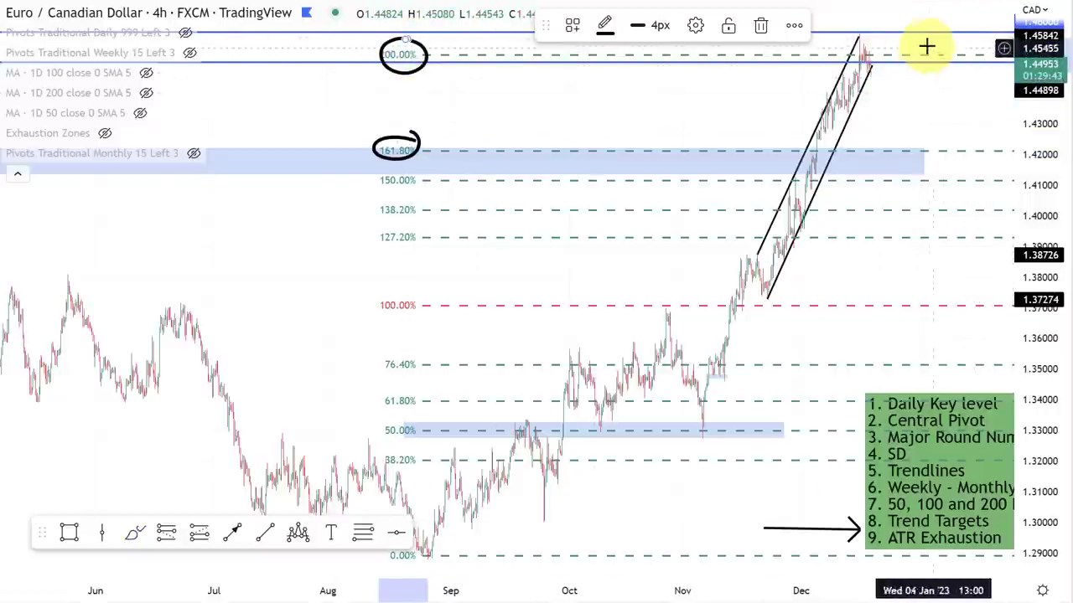
{"action": "key", "text": "Delete"}
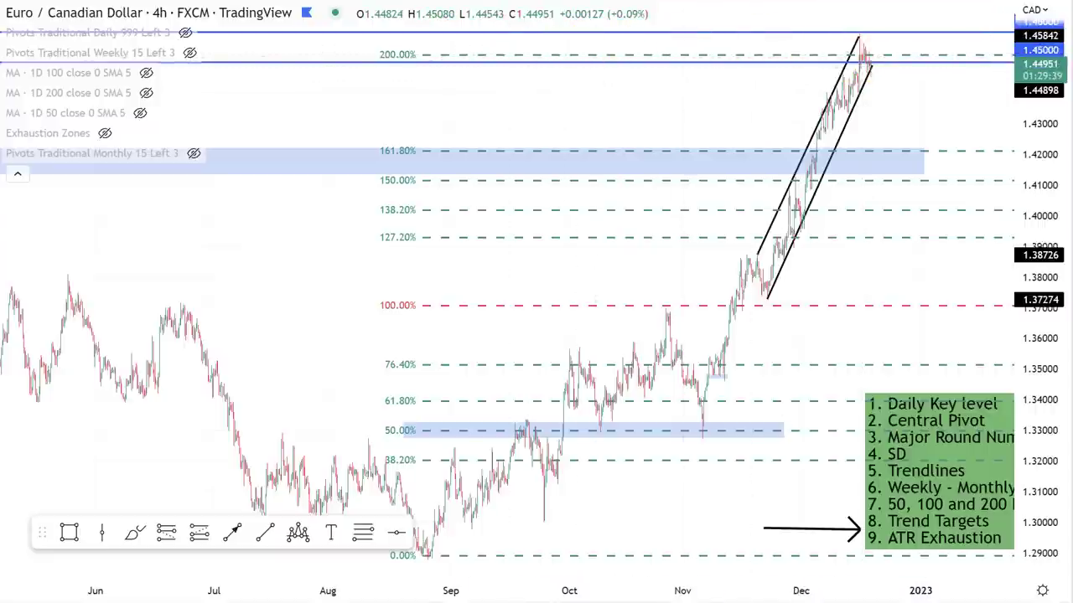
Step: Delete the Fibonacci levels from the chart
{"action": "left_click", "coordinate": [742, 56]}
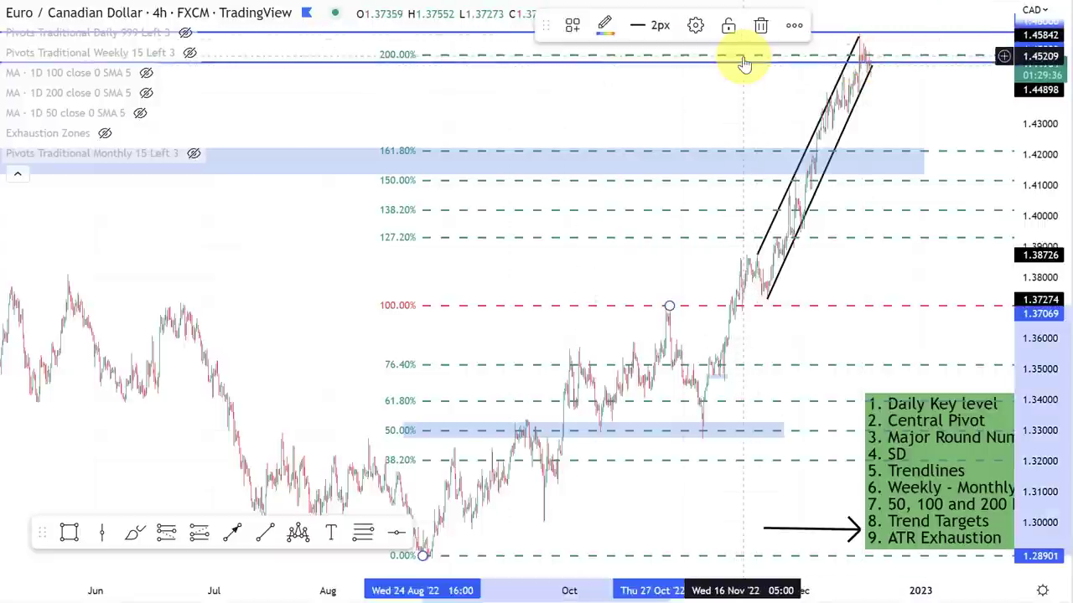
{"action": "key", "text": "Delete"}
{"action": "scroll", "coordinate": [842, 183], "scroll_direction": "up", "scroll_amount": 3}
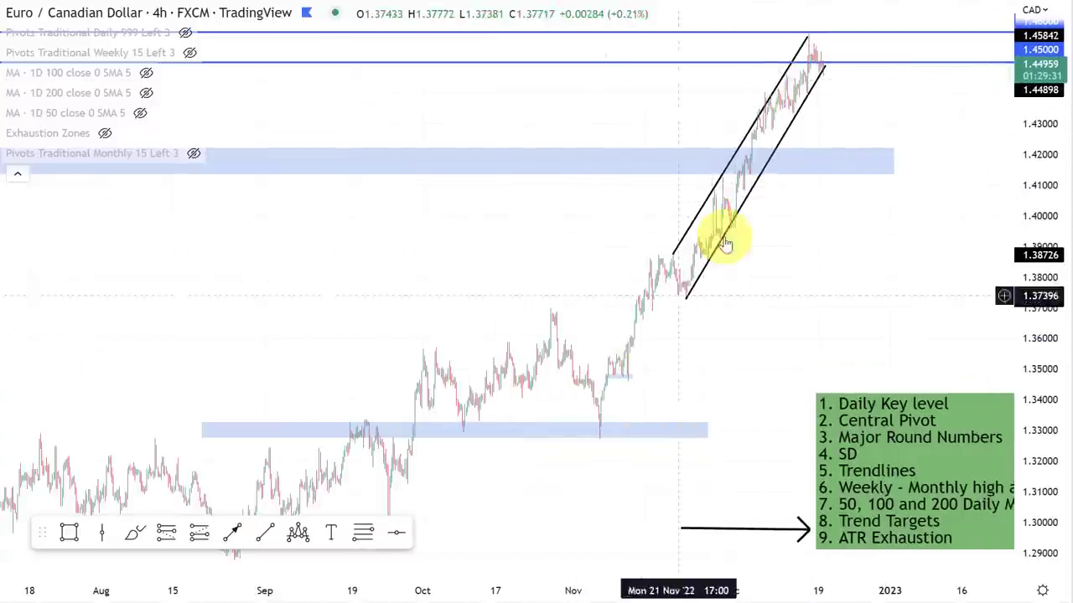
{"action": "scroll", "coordinate": [784, 109], "scroll_direction": "up", "scroll_amount": 2}
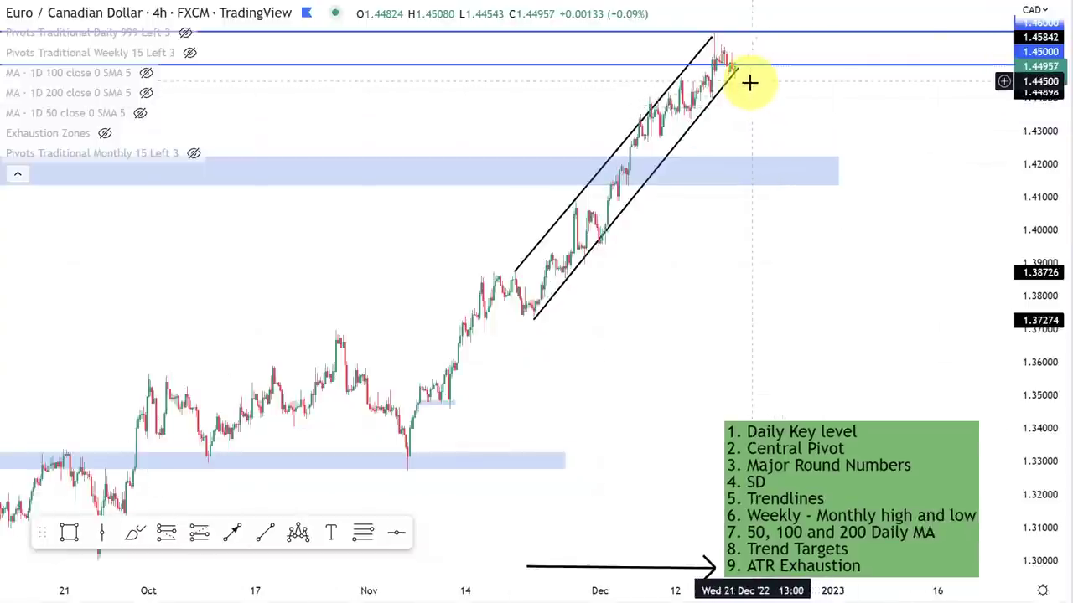
Step: Brush temporary price paths from the recent high, running sideways, down to the 1.42 zone and back up, and remove them all
{"action": "left_click", "coordinate": [1, 94]}
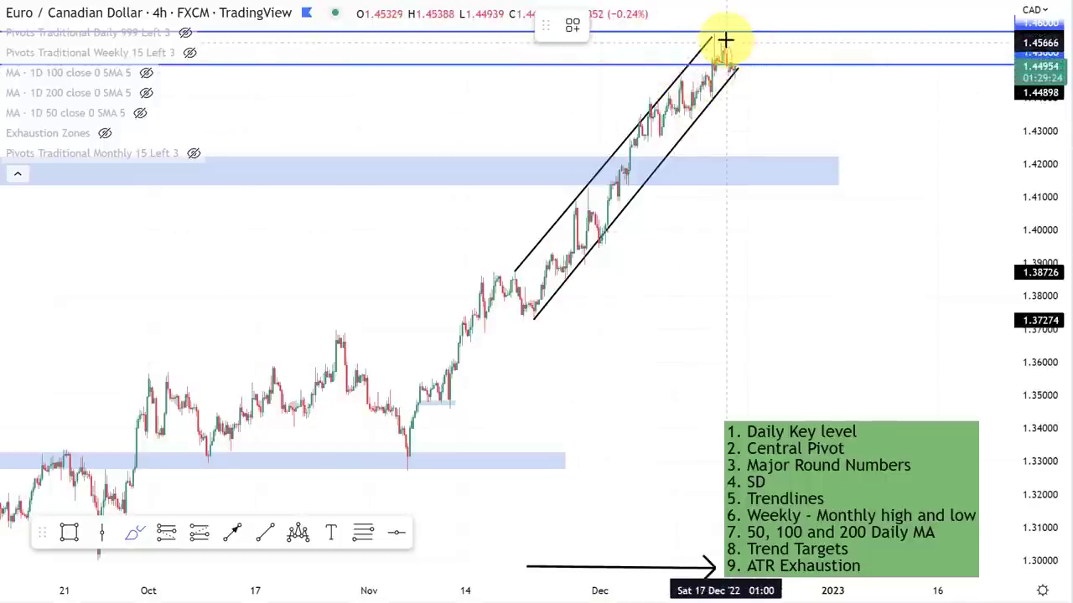
{"action": "left_click_drag", "start_coordinate": [725, 40], "coordinate": [750, 65]}
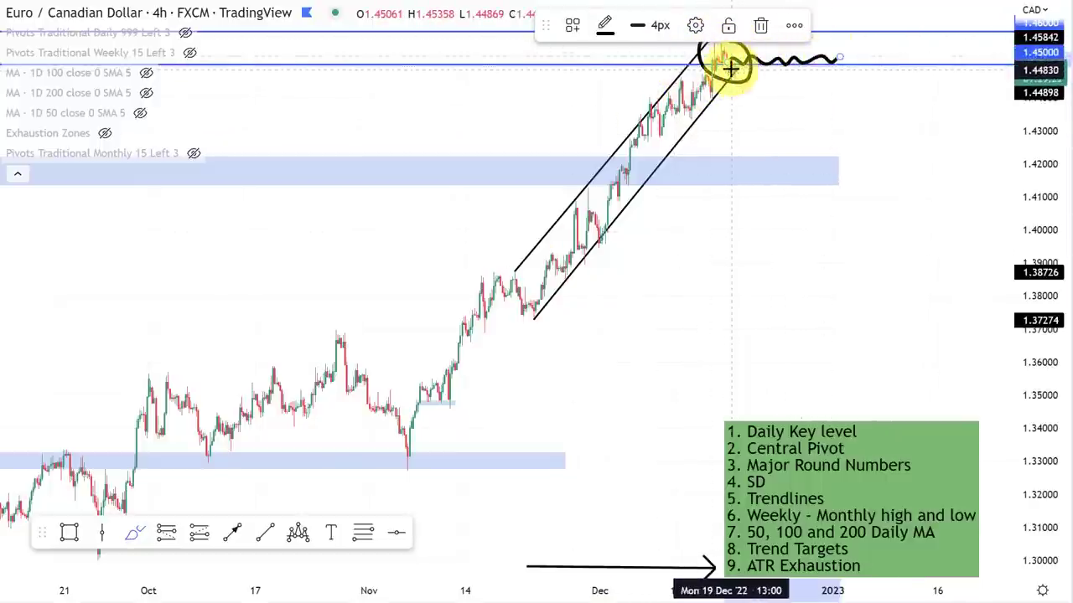
{"action": "left_click_drag", "start_coordinate": [809, 105], "coordinate": [843, 126]}
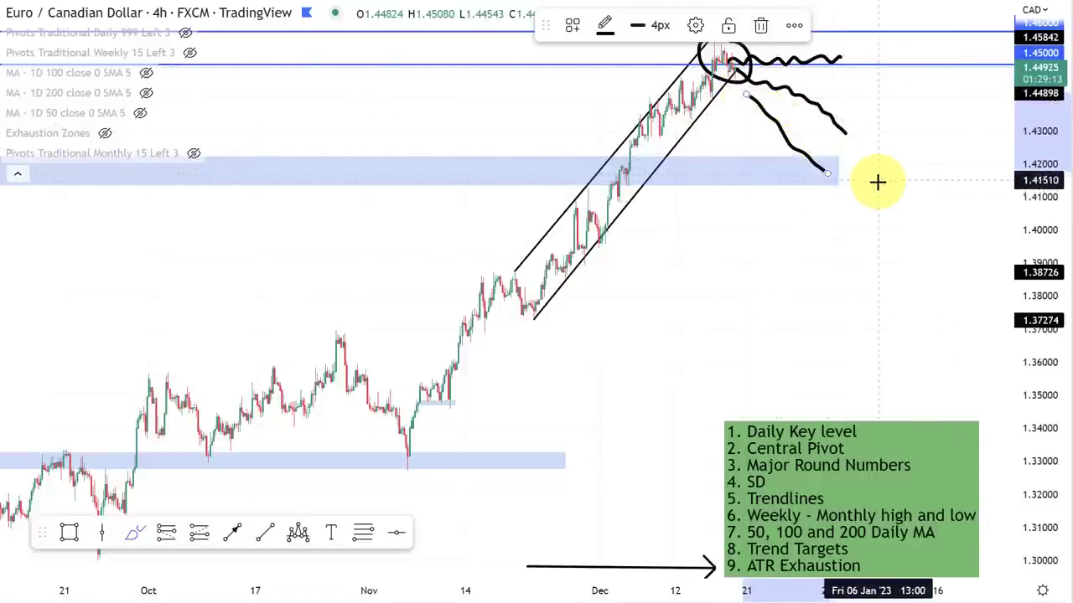
{"action": "left_click_drag", "start_coordinate": [842, 176], "coordinate": [945, 44]}
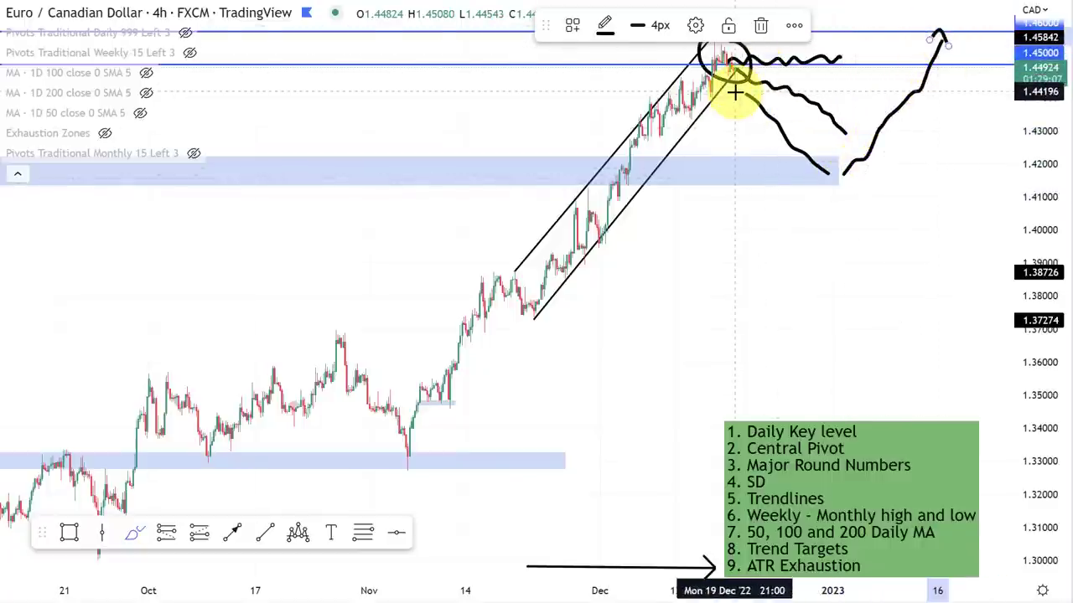
{"action": "key", "text": "ctrl+z"}
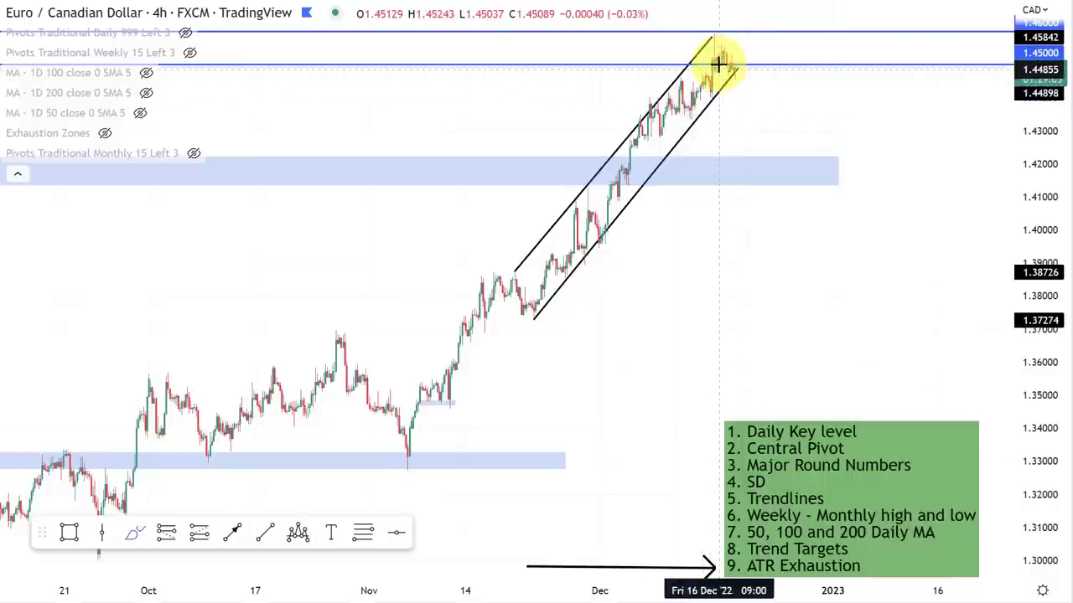
{"action": "left_click", "coordinate": [731, 74]}
{"action": "left_click_drag", "start_coordinate": [731, 74], "coordinate": [826, 168]}
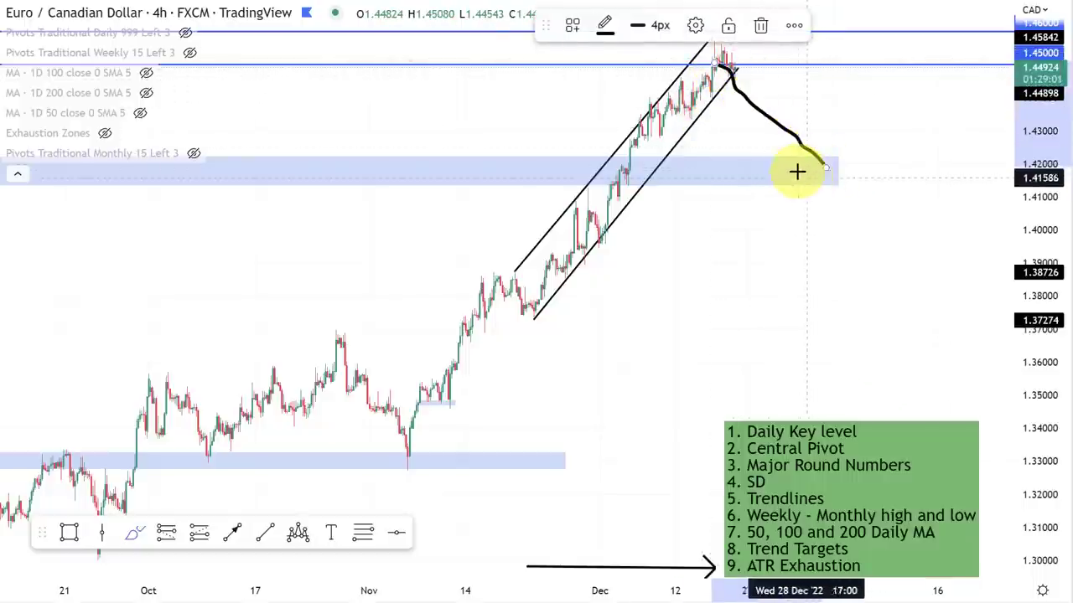
{"action": "key", "text": "Delete"}
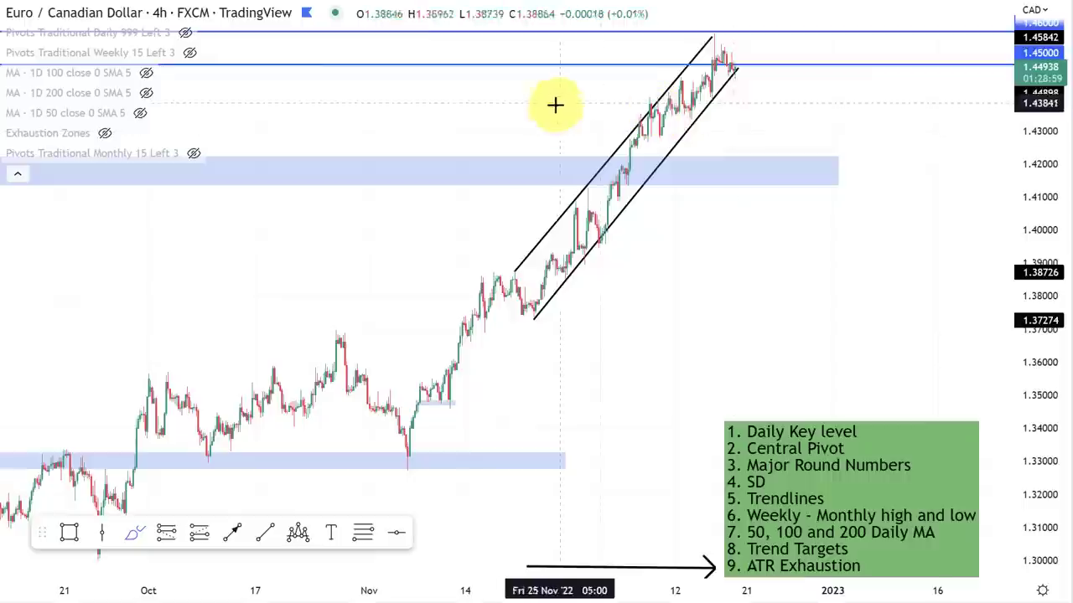
Step: Draw a horizontal arrow beside the channel at about 1.4000, running from about 12 December to 18 January
{"action": "mouse_move", "coordinate": [94, 84]}
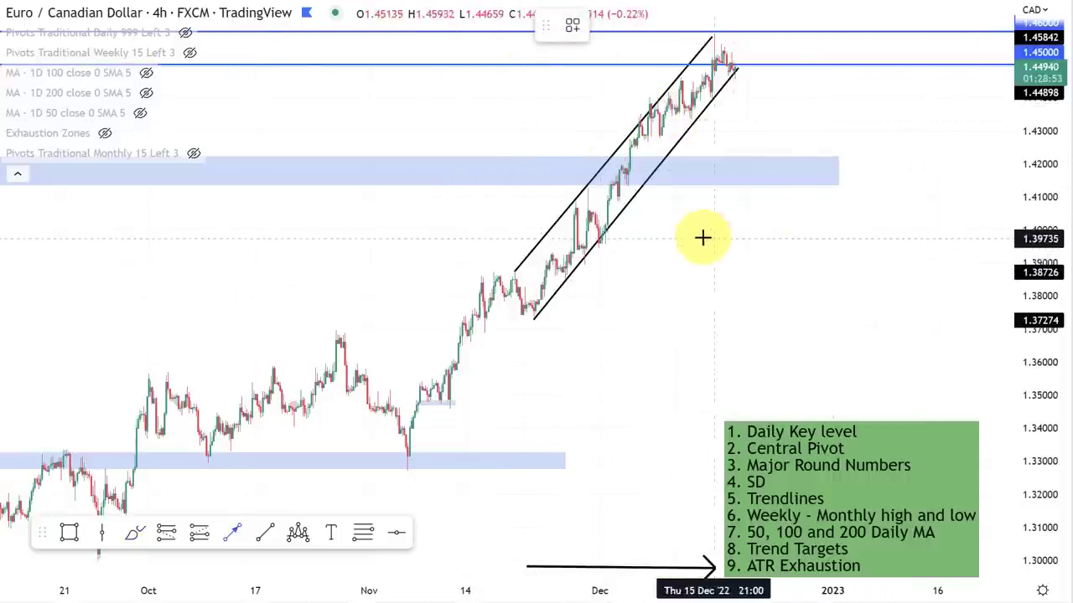
{"action": "left_click", "coordinate": [676, 230]}
{"action": "left_click_drag", "start_coordinate": [856, 236], "coordinate": [972, 230]}
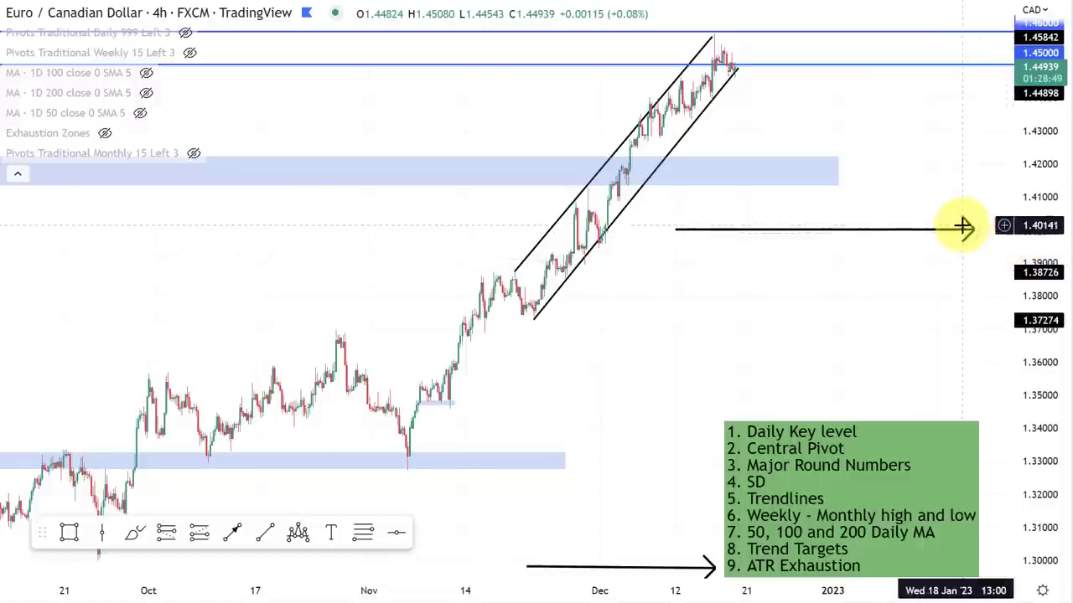
{"action": "left_click_drag", "start_coordinate": [1044, 201], "coordinate": [1039, 327]}
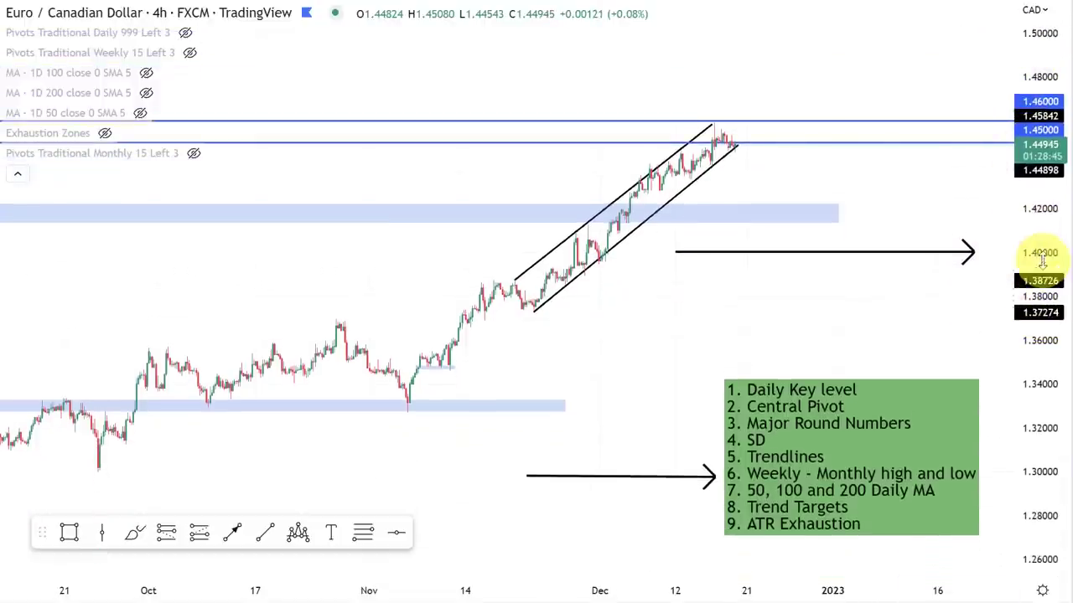
{"action": "left_click_drag", "start_coordinate": [1042, 262], "coordinate": [1045, 251]}
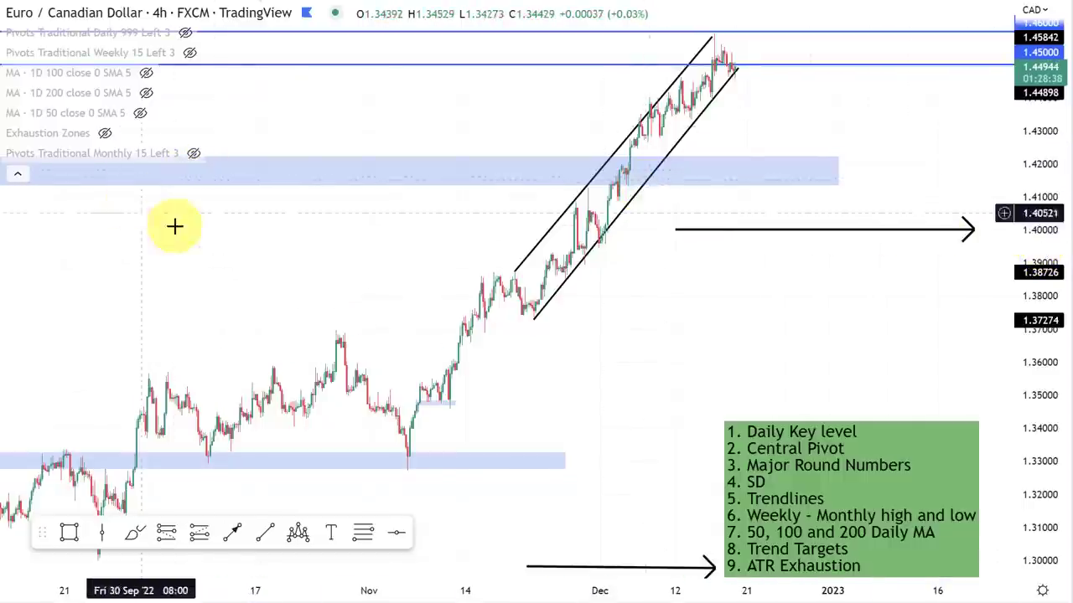
Step: Show the Traditional Weekly pivots around the rising channel
{"action": "mouse_move", "coordinate": [109, 159]}
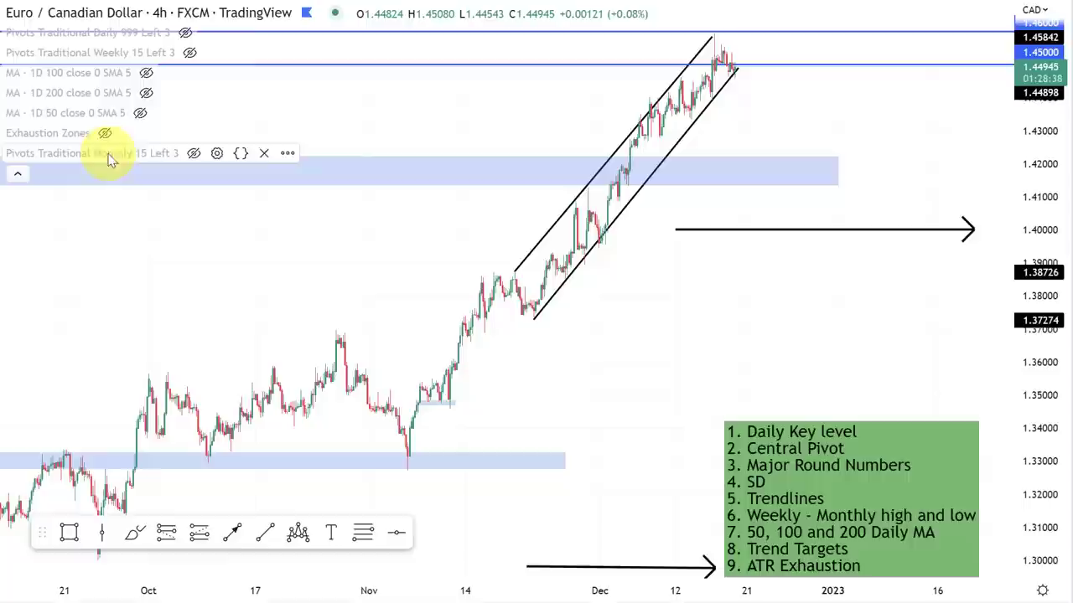
{"action": "left_click", "coordinate": [190, 54]}
{"action": "scroll", "coordinate": [484, 184], "scroll_direction": "up", "scroll_amount": 3}
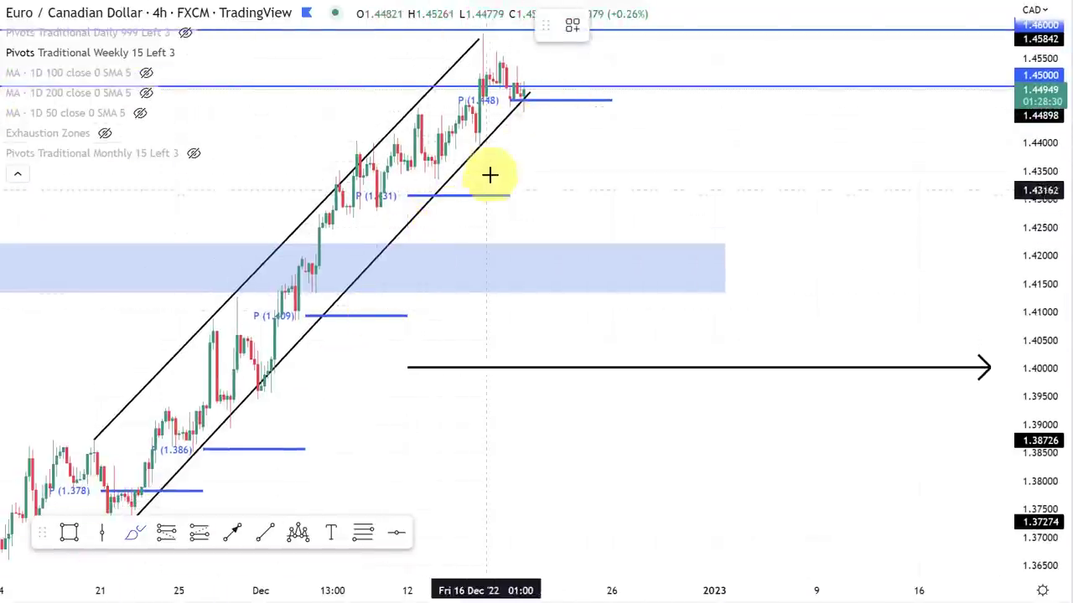
Step: Circle the price reactions at successive weekly pivots inside the channel with the brush, including the current 1.448 pivot, and undo the circles
{"action": "mouse_move", "coordinate": [310, 310]}
{"action": "left_mouse_down"}
{"action": "mouse_move", "coordinate": [319, 285]}
{"action": "mouse_move", "coordinate": [319, 296]}
{"action": "left_mouse_up"}
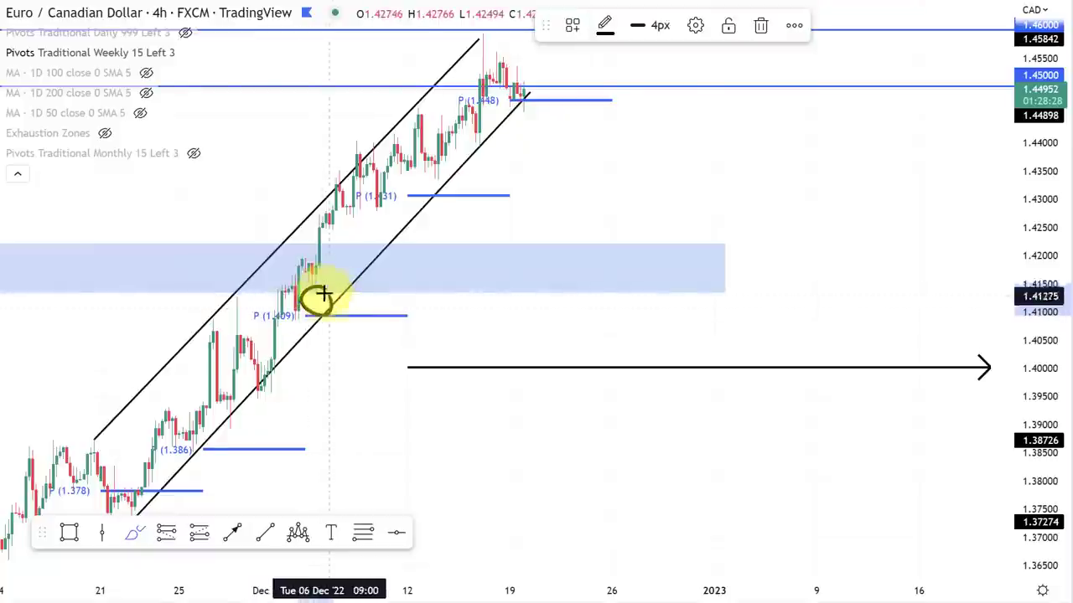
{"action": "left_click_drag", "start_coordinate": [431, 168], "coordinate": [427, 169]}
{"action": "left_click_drag", "start_coordinate": [239, 419], "coordinate": [247, 430]}
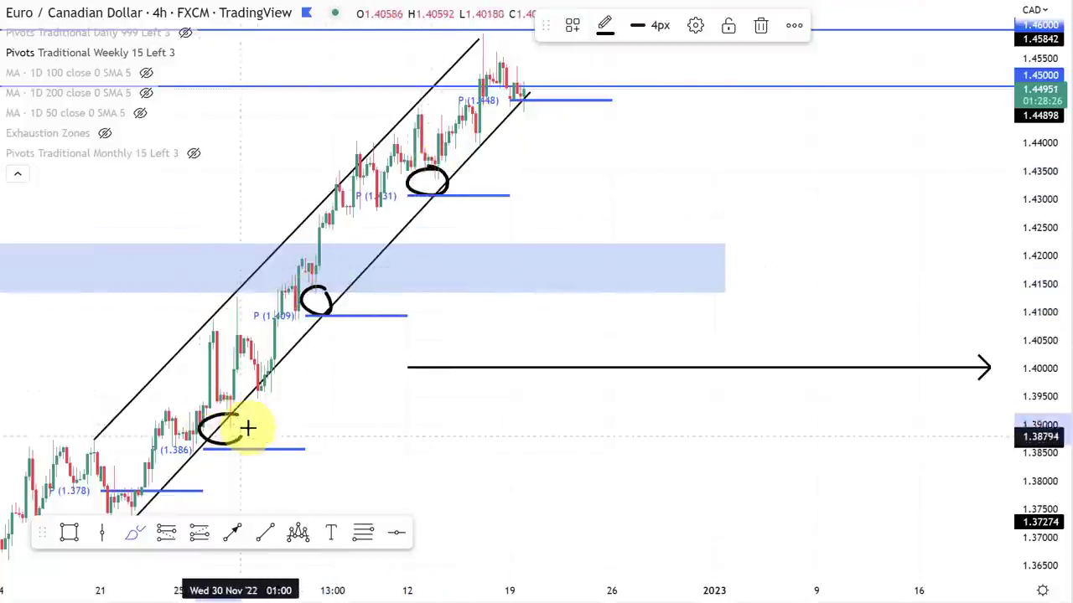
{"action": "scroll", "coordinate": [247, 431], "scroll_direction": "down", "scroll_amount": 3}
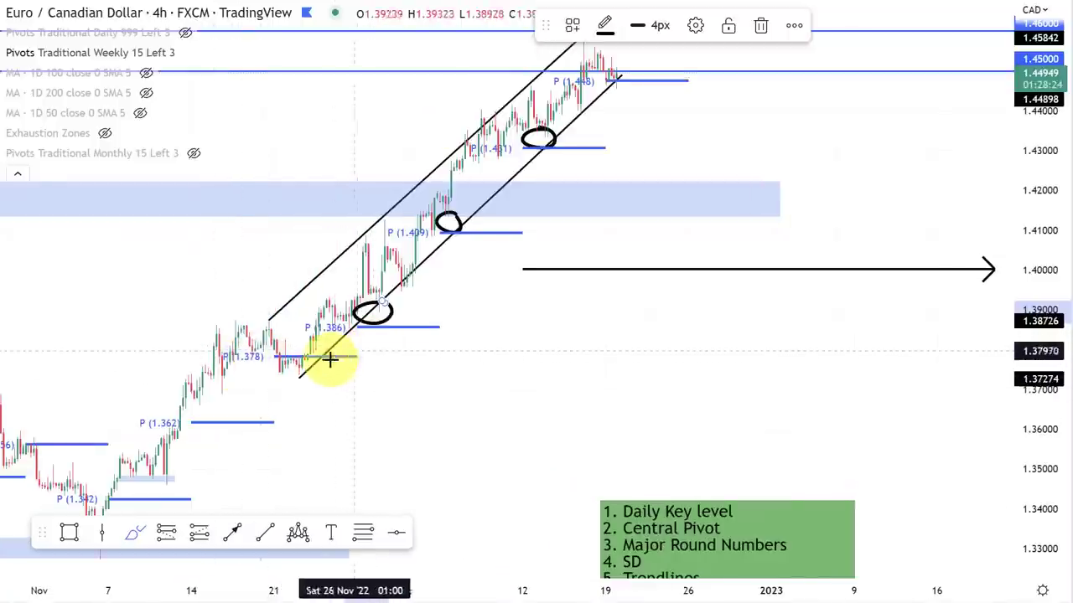
{"action": "mouse_move", "coordinate": [307, 354]}
{"action": "left_mouse_down"}
{"action": "mouse_move", "coordinate": [287, 374]}
{"action": "mouse_move", "coordinate": [300, 354]}
{"action": "left_mouse_up"}
{"action": "scroll", "coordinate": [299, 354], "scroll_direction": "up", "scroll_amount": 3}
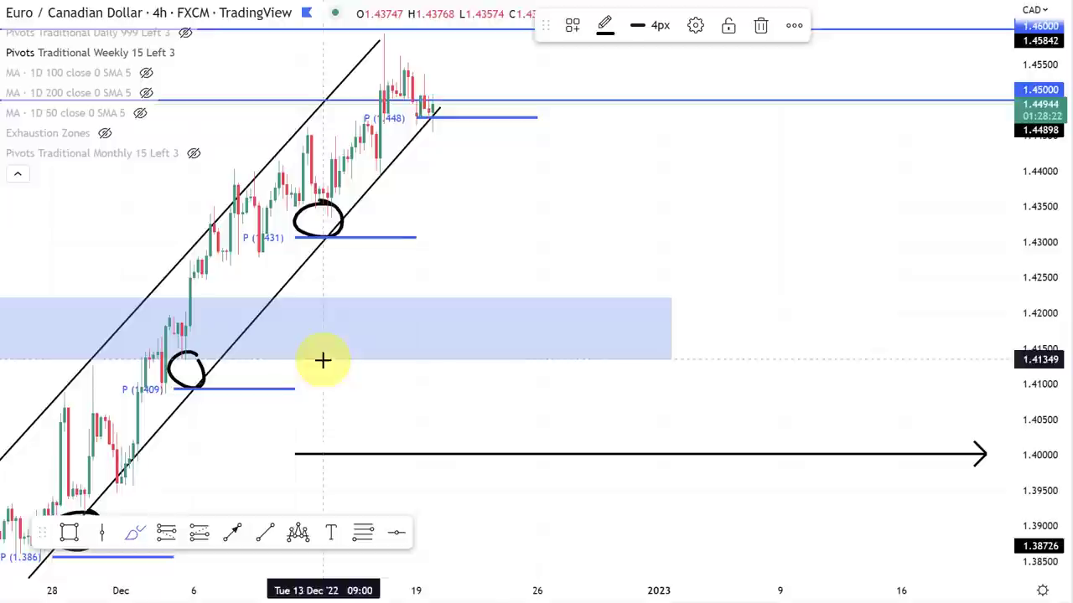
{"action": "mouse_move", "coordinate": [421, 94]}
{"action": "left_mouse_down"}
{"action": "mouse_move", "coordinate": [455, 106]}
{"action": "mouse_move", "coordinate": [411, 112]}
{"action": "mouse_move", "coordinate": [439, 103]}
{"action": "left_mouse_up"}
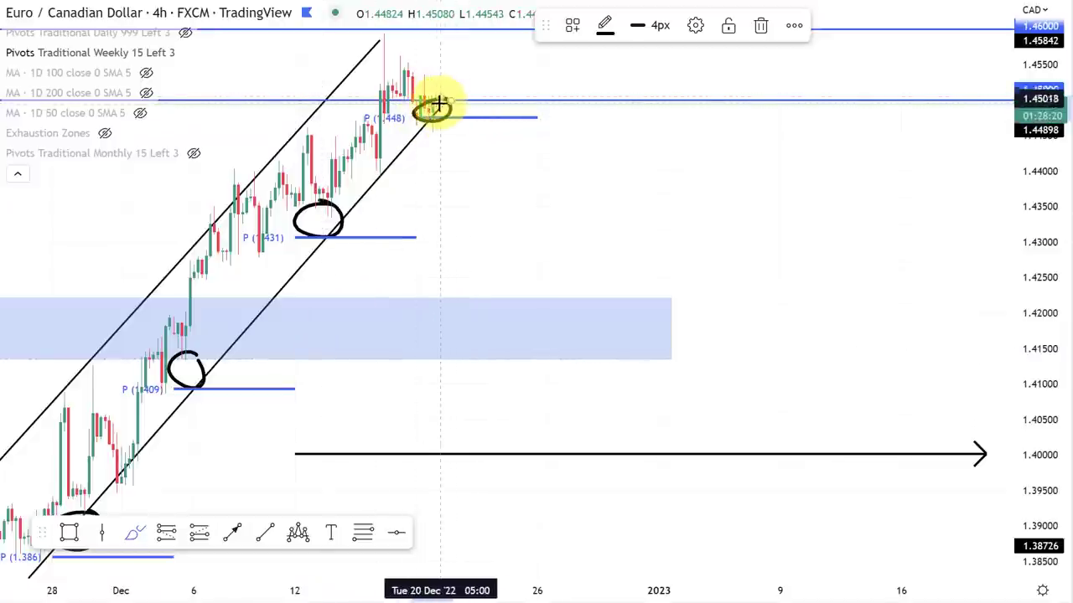
{"action": "key", "text": "ctrl+z"}
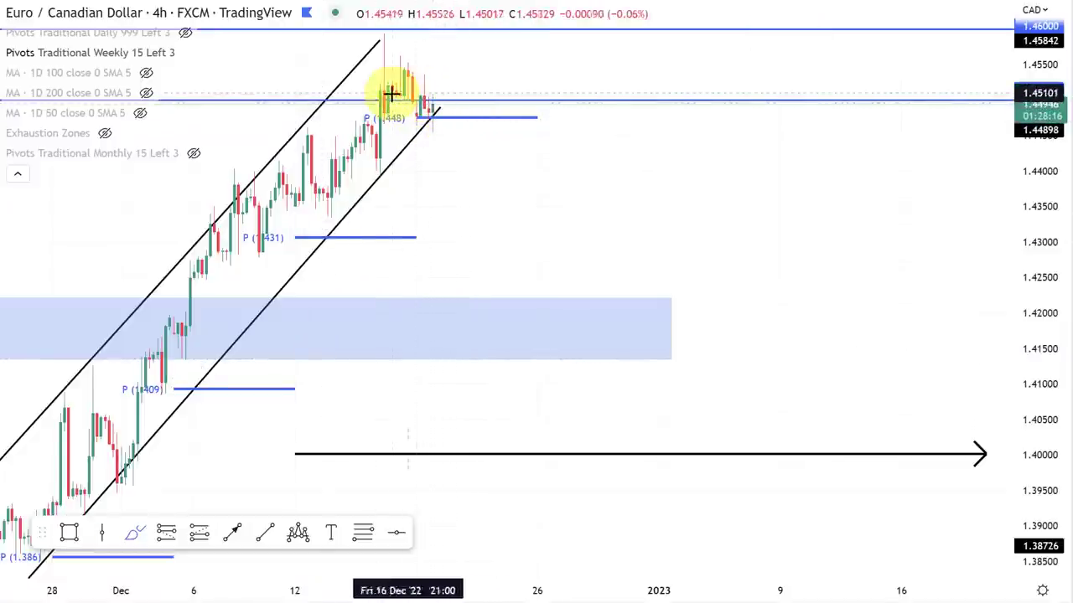
Step: Sketch a break below the 1.448 weekly pivot with a retest marked R and a falling channel, and undo the whole sketch
{"action": "mouse_move", "coordinate": [368, 63]}
{"action": "left_mouse_down"}
{"action": "mouse_move", "coordinate": [440, 64]}
{"action": "mouse_move", "coordinate": [425, 147]}
{"action": "mouse_move", "coordinate": [460, 115]}
{"action": "left_mouse_up"}
{"action": "key", "text": "ctrl+z"}
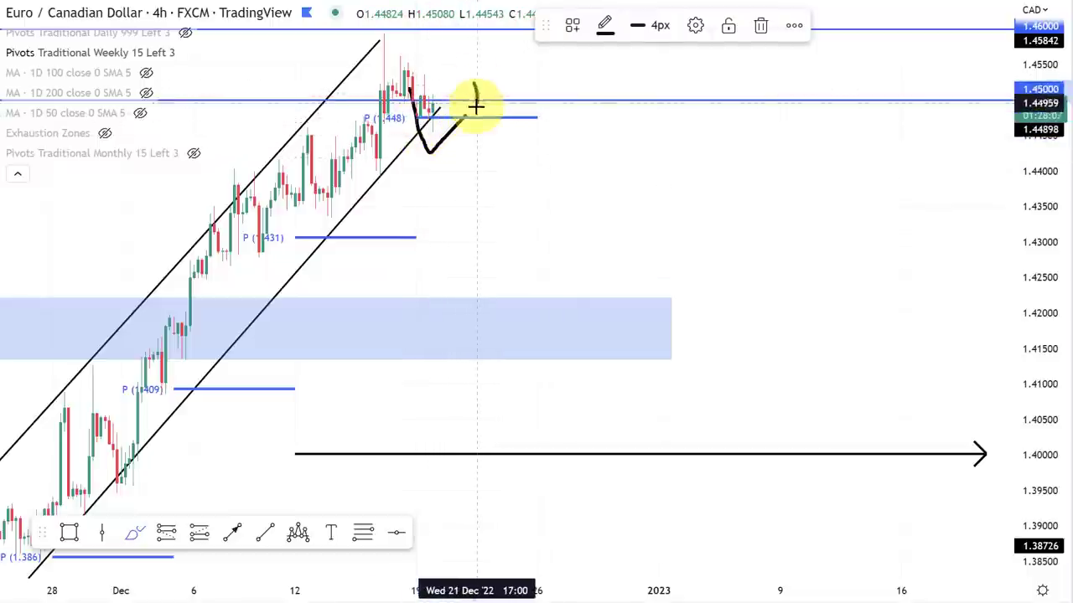
{"action": "mouse_move", "coordinate": [478, 141]}
{"action": "left_mouse_down"}
{"action": "mouse_move", "coordinate": [510, 216]}
{"action": "mouse_move", "coordinate": [530, 208]}
{"action": "left_mouse_up"}
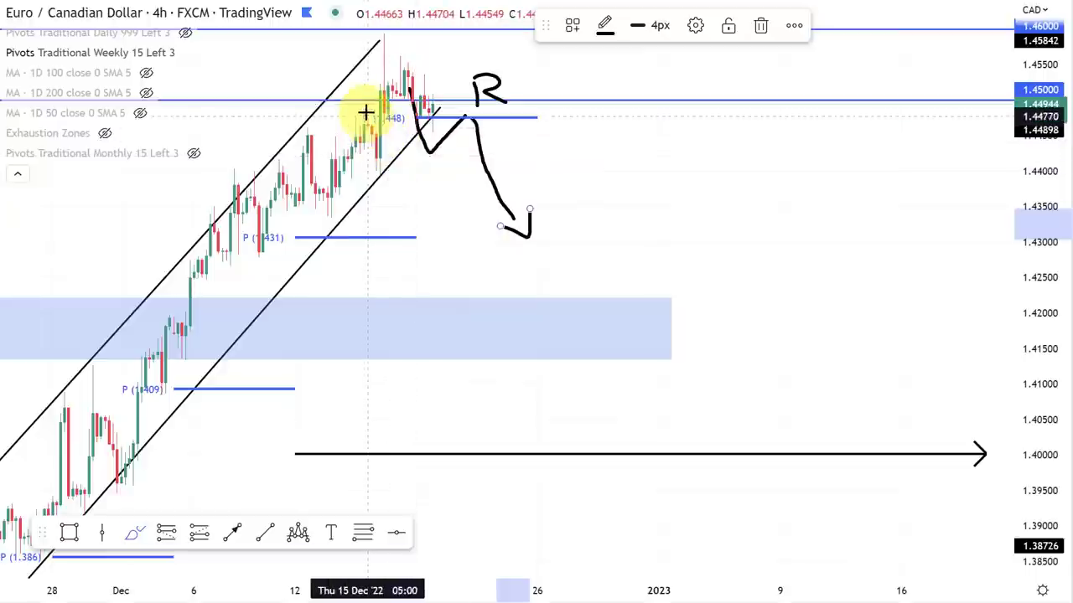
{"action": "left_click_drag", "start_coordinate": [364, 112], "coordinate": [525, 265]}
{"action": "left_click_drag", "start_coordinate": [432, 61], "coordinate": [617, 206]}
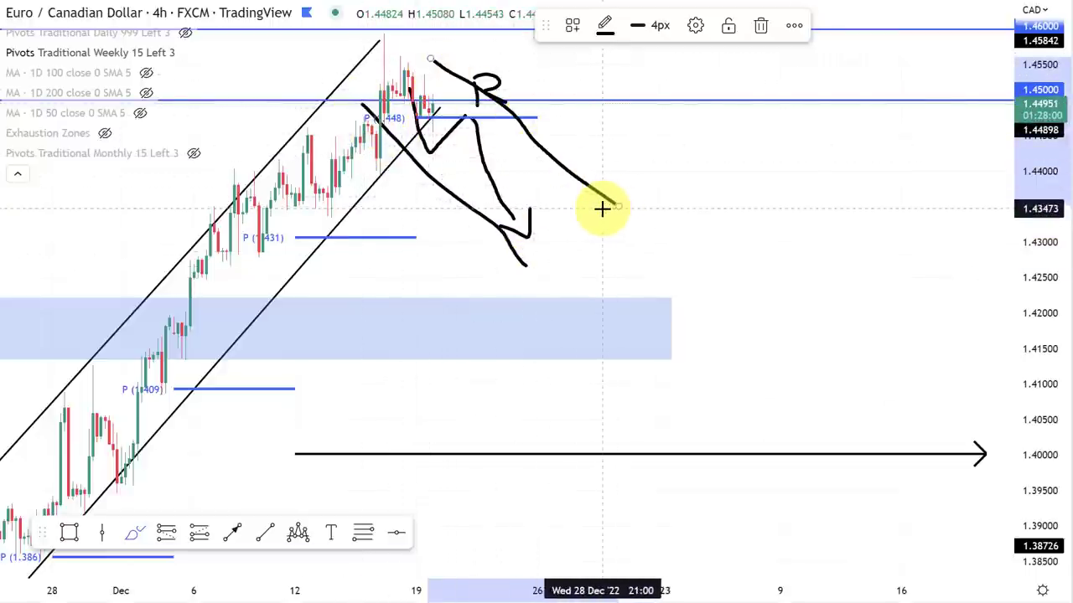
{"action": "key", "text": "ctrl+z"}
{"action": "key", "text": "ctrl+z"}
{"action": "key", "text": "ctrl+z"}
{"action": "key", "text": "ctrl+z"}
{"action": "key", "text": "ctrl+z"}
{"action": "key", "text": "ctrl+z"}
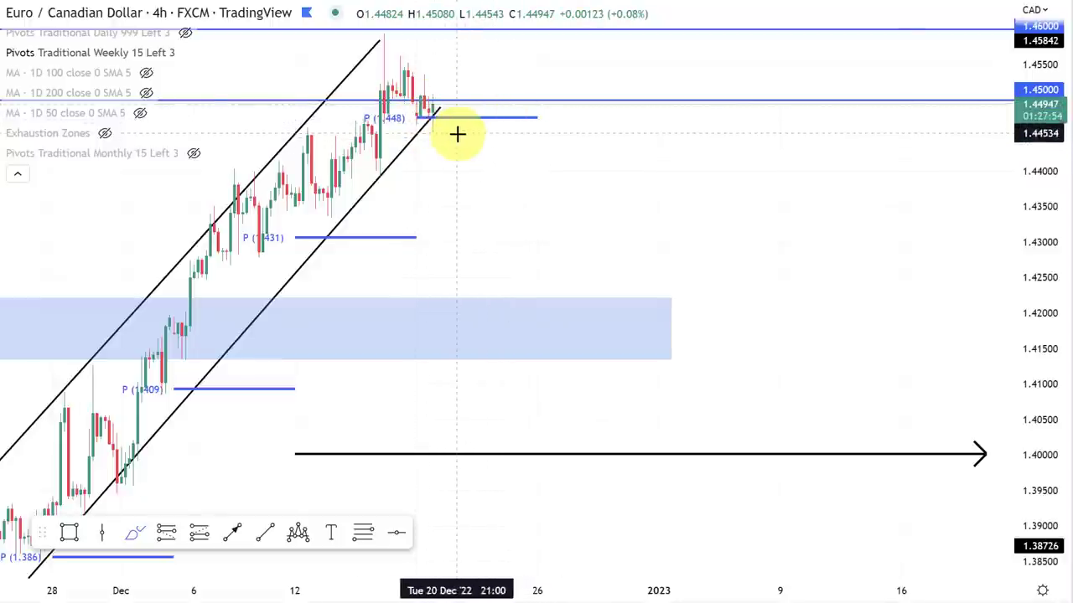
Step: Hide the Traditional Weekly pivots
{"action": "scroll", "coordinate": [268, 92], "scroll_direction": "down", "scroll_amount": 2}
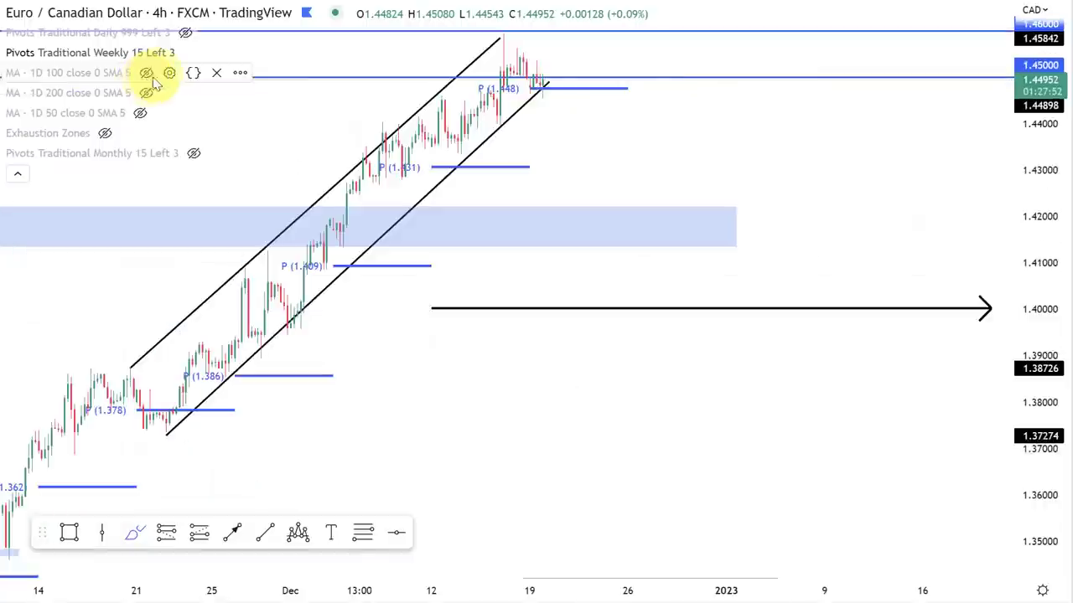
{"action": "scroll", "coordinate": [266, 101], "scroll_direction": "down", "scroll_amount": 1}
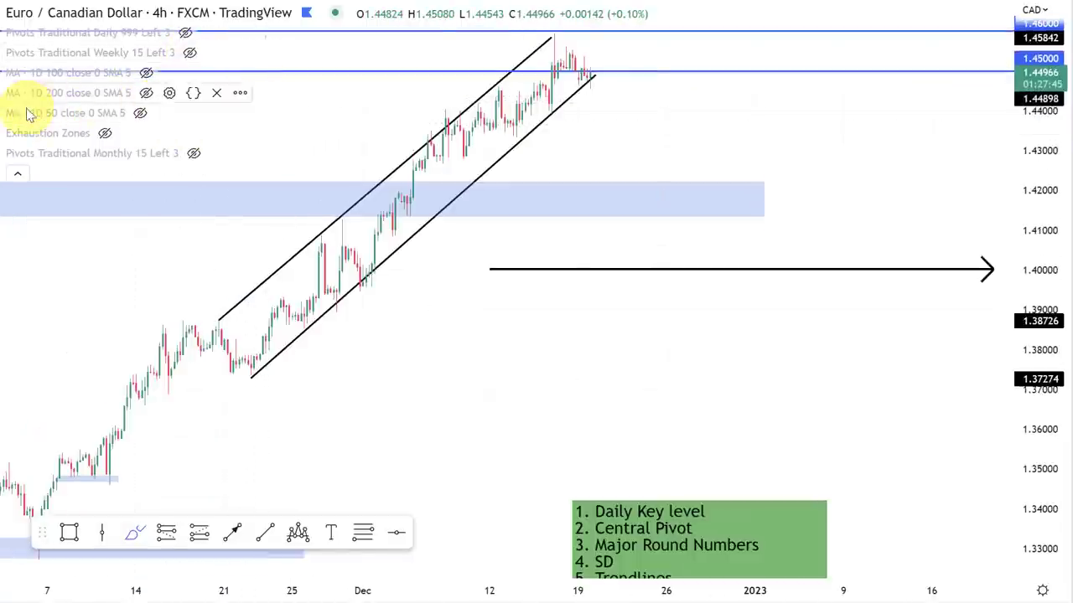
Step: Review the input settings of the 50-period daily moving average and show the 50, 100 and 200 daily moving averages
{"action": "left_click", "coordinate": [164, 114]}
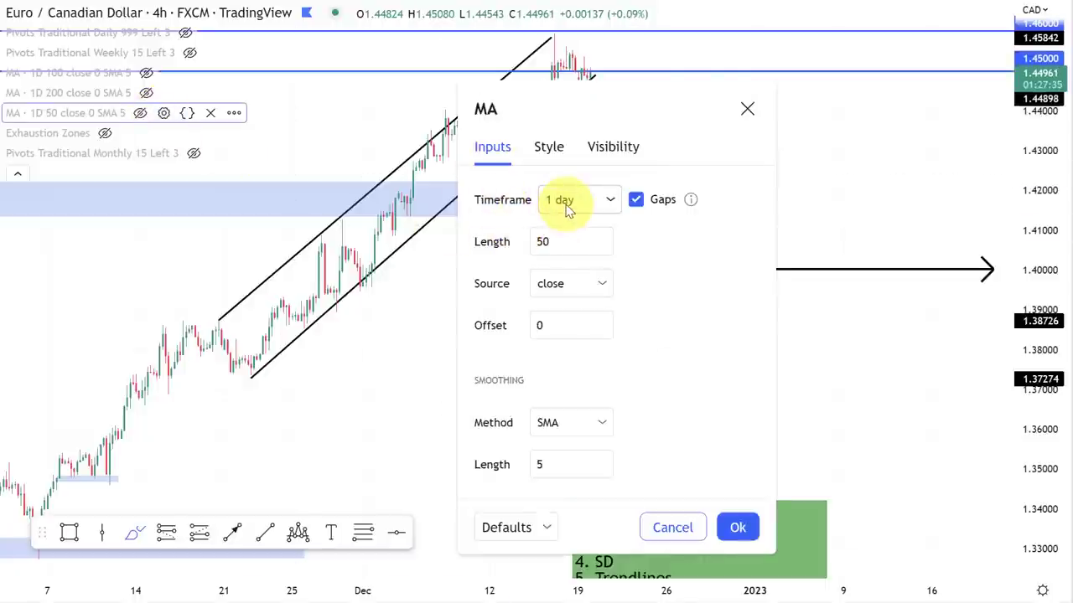
{"action": "left_click", "coordinate": [735, 528]}
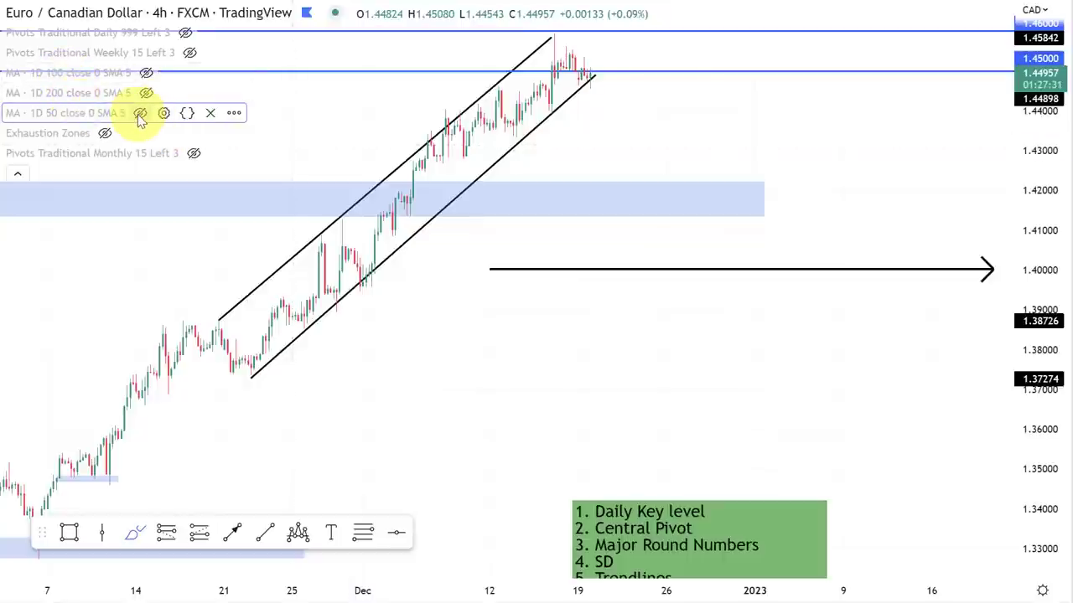
{"action": "scroll", "coordinate": [376, 252], "scroll_direction": "down", "scroll_amount": 5}
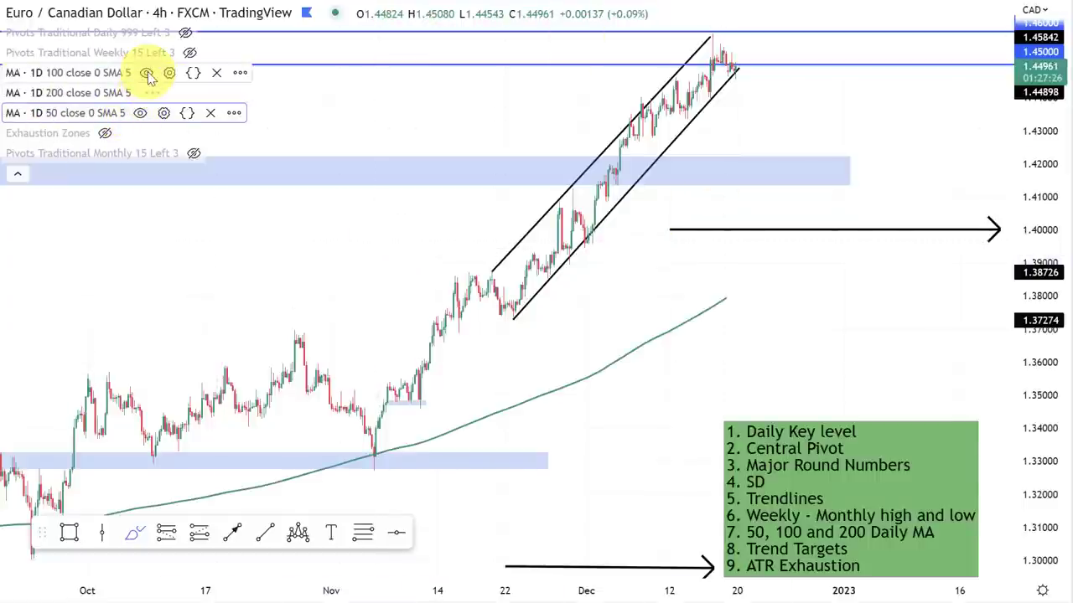
Step: Hide the 100-period daily moving average and mark the March 2021 crossover of the 50 and 200 daily averages with a brush stroke
{"action": "scroll", "coordinate": [704, 311], "scroll_direction": "down", "scroll_amount": 1}
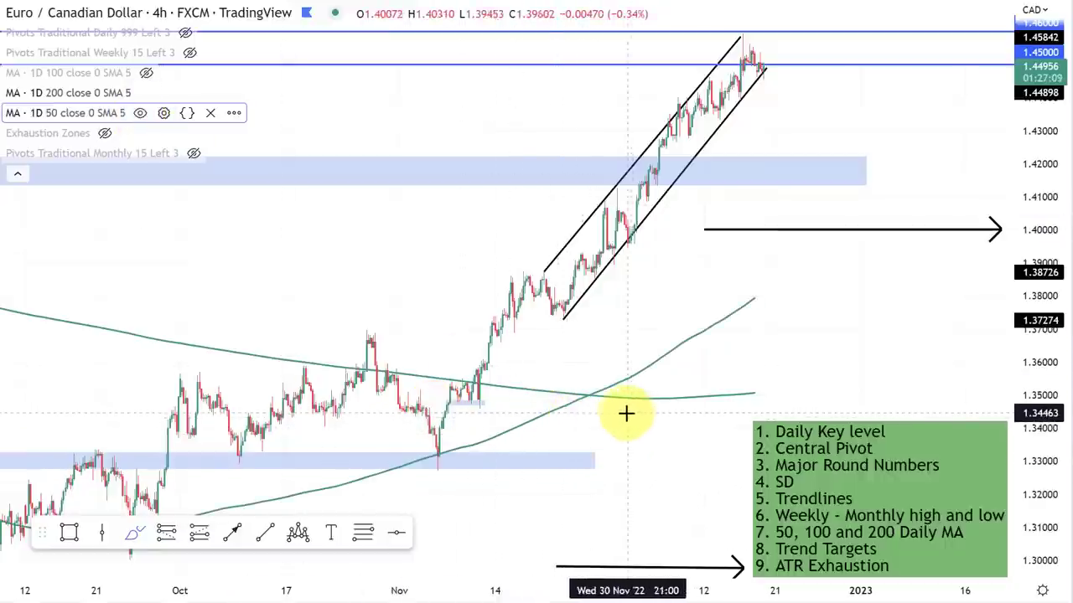
{"action": "scroll", "coordinate": [626, 413], "scroll_direction": "down", "scroll_amount": 10}
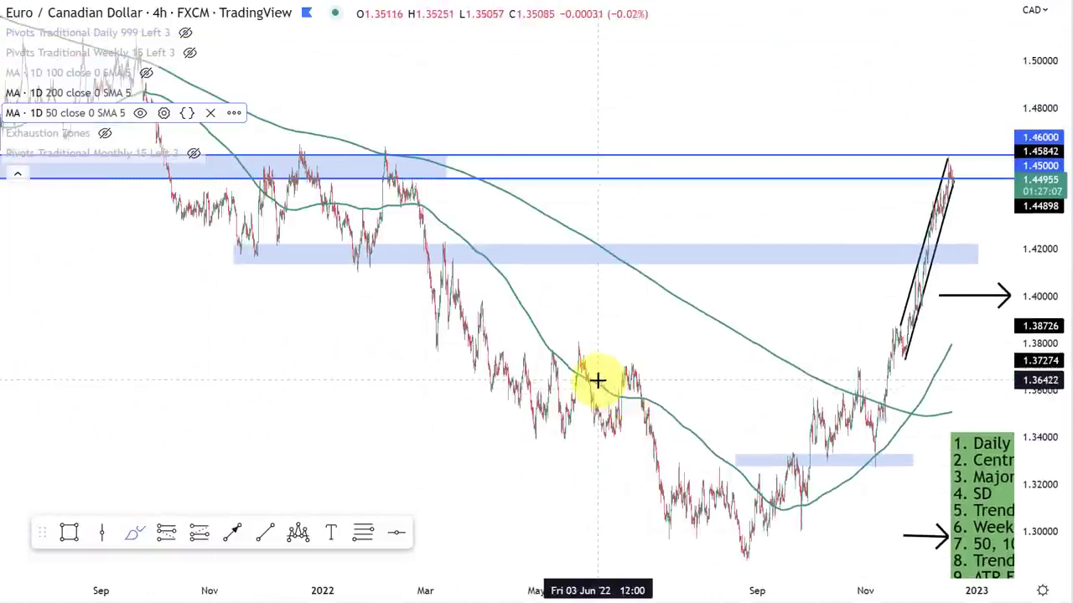
{"action": "left_click_drag", "start_coordinate": [171, 319], "coordinate": [384, 364]}
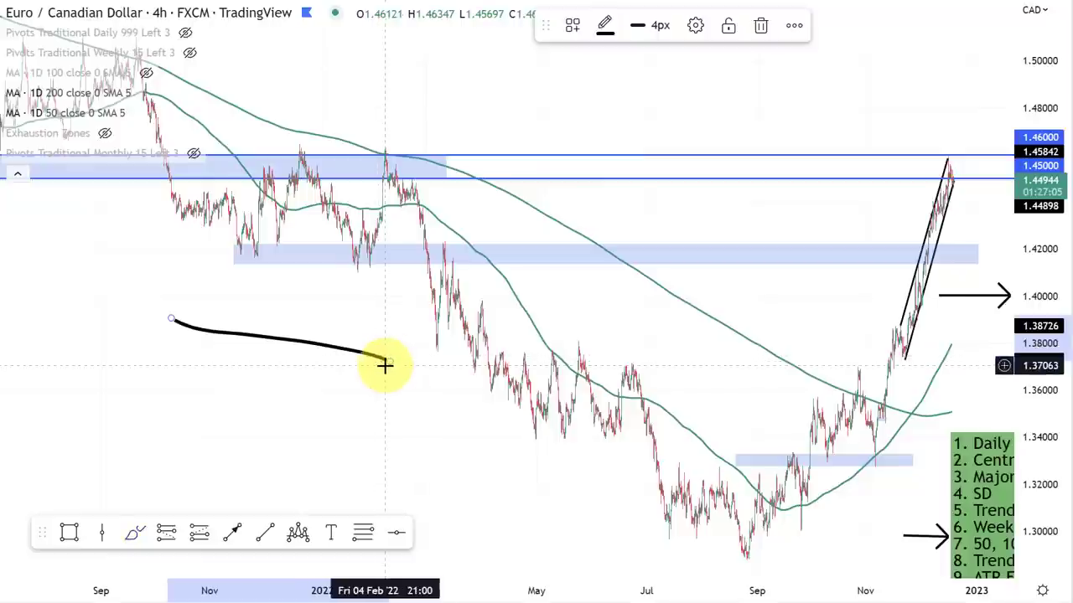
{"action": "key", "text": "Delete"}
{"action": "left_click_drag", "start_coordinate": [241, 316], "coordinate": [316, 315]}
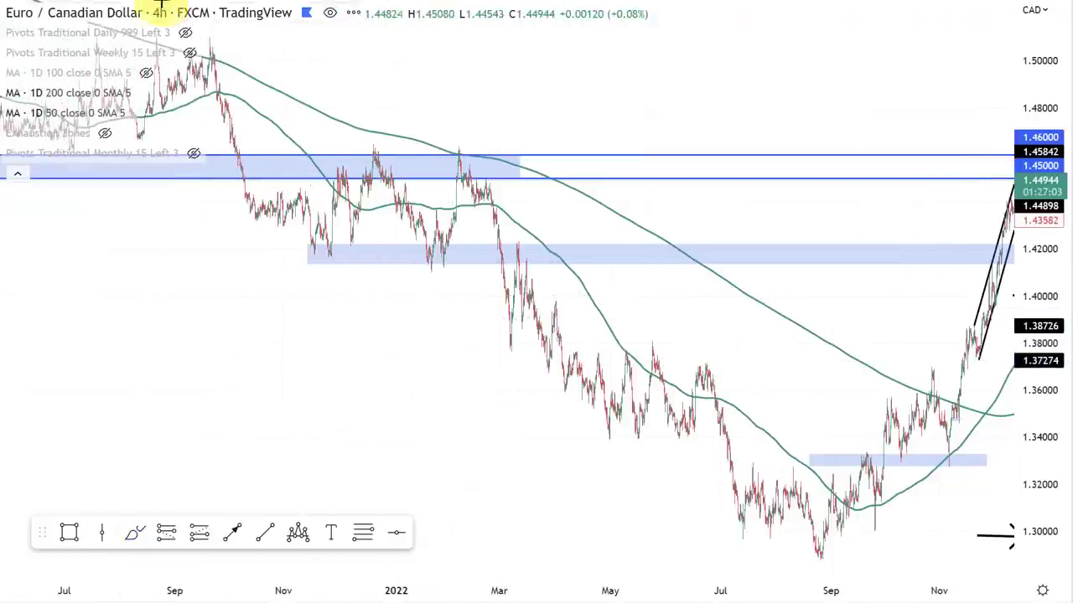
{"action": "scroll", "coordinate": [544, 323], "scroll_direction": "left", "scroll_amount": 12}
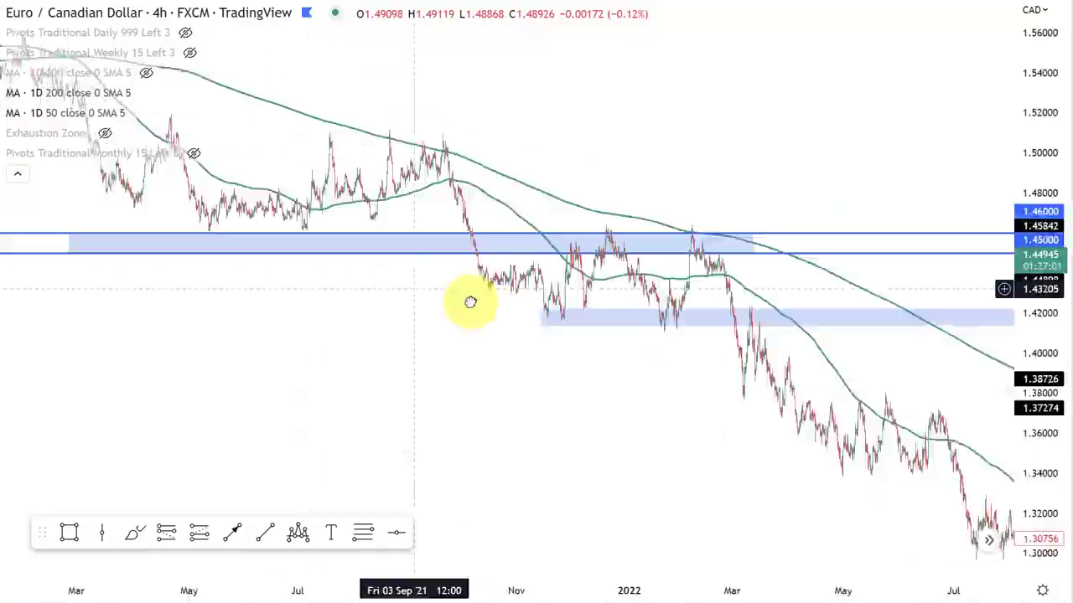
{"action": "scroll", "coordinate": [204, 176], "scroll_direction": "left", "scroll_amount": 7}
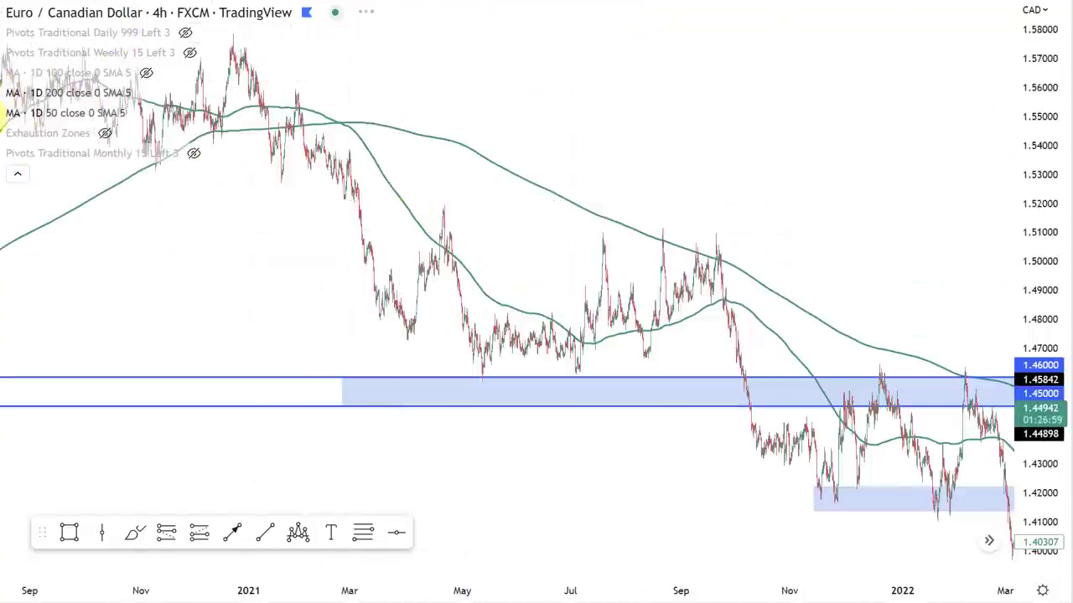
{"action": "left_click_drag", "start_coordinate": [350, 94], "coordinate": [323, 168]}
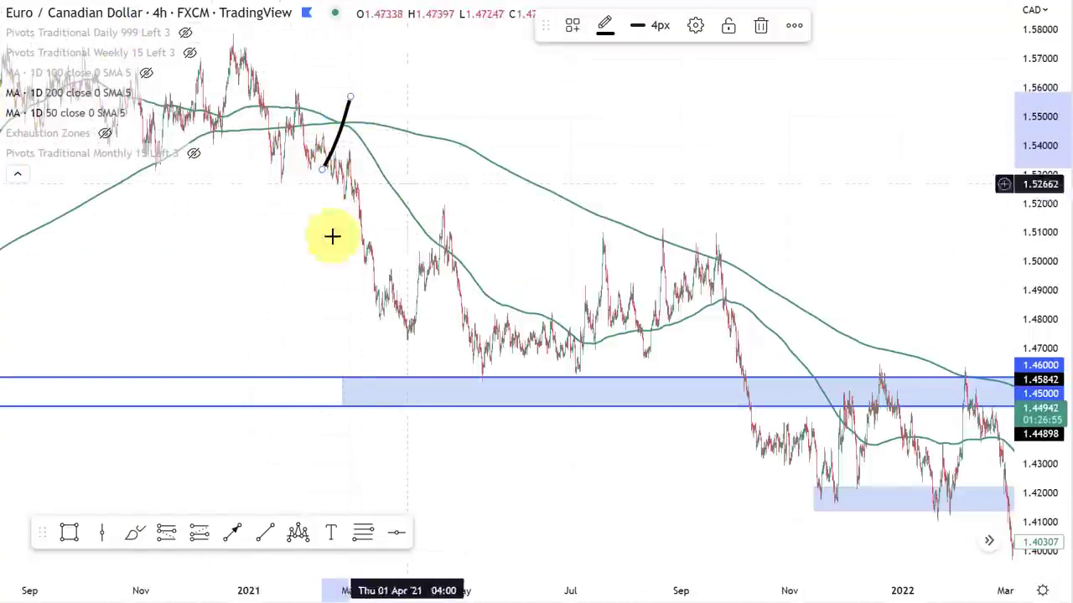
Step: Mark the March 2020 crossover of the 50 and 200 daily averages, and outline the price range between both crossovers, deleting that outline
{"action": "left_click_drag", "start_coordinate": [213, 235], "coordinate": [530, 246]}
{"action": "mouse_move", "coordinate": [648, 285]}
{"action": "left_mouse_down"}
{"action": "mouse_move", "coordinate": [720, 297]}
{"action": "mouse_move", "coordinate": [277, 239]}
{"action": "left_mouse_up"}
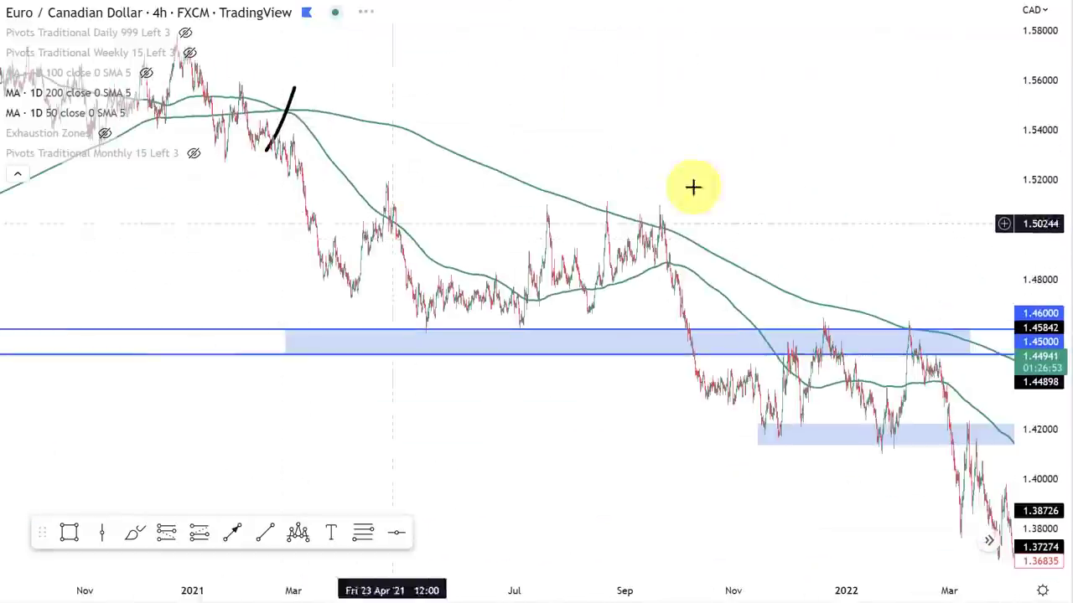
{"action": "left_click_drag", "start_coordinate": [719, 180], "coordinate": [384, 134]}
{"action": "left_click_drag", "start_coordinate": [538, 363], "coordinate": [838, 276]}
{"action": "left_click_drag", "start_coordinate": [326, 156], "coordinate": [797, 176]}
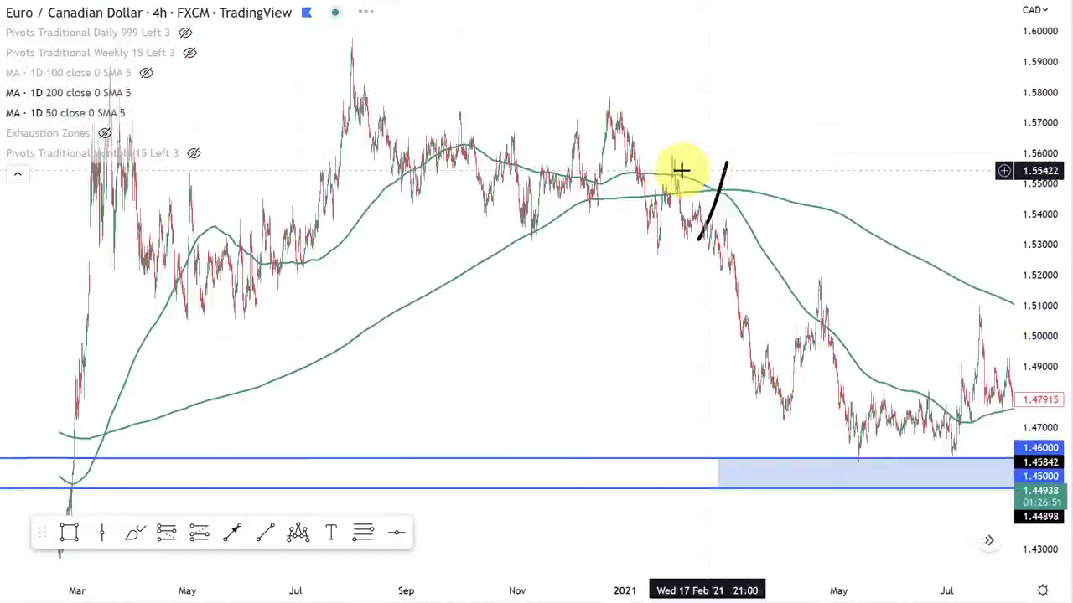
{"action": "scroll", "coordinate": [586, 234], "scroll_direction": "left", "scroll_amount": 5}
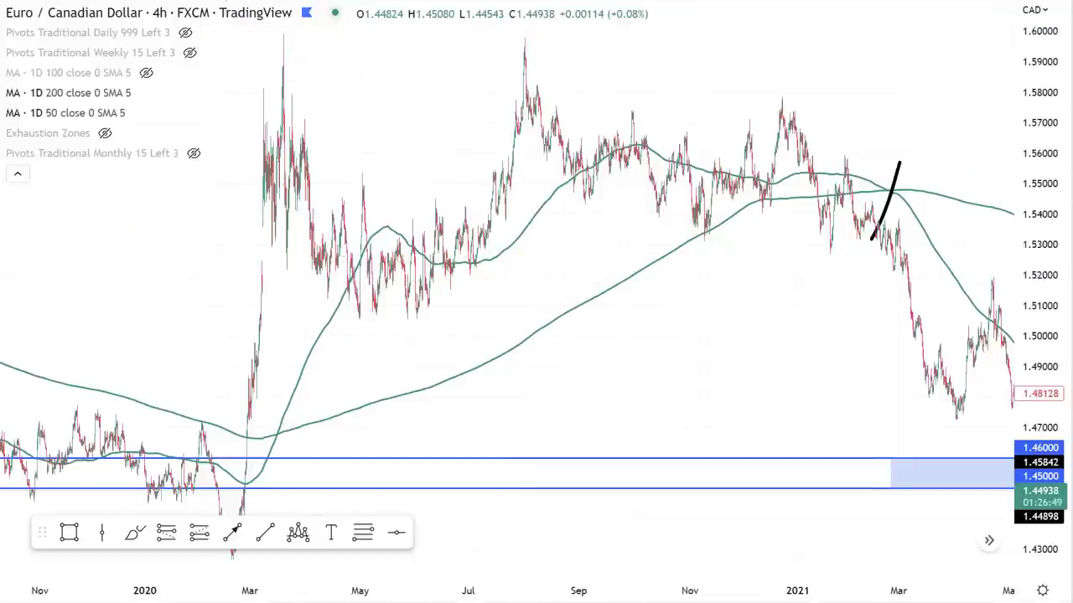
{"action": "left_click_drag", "start_coordinate": [269, 421], "coordinate": [306, 451]}
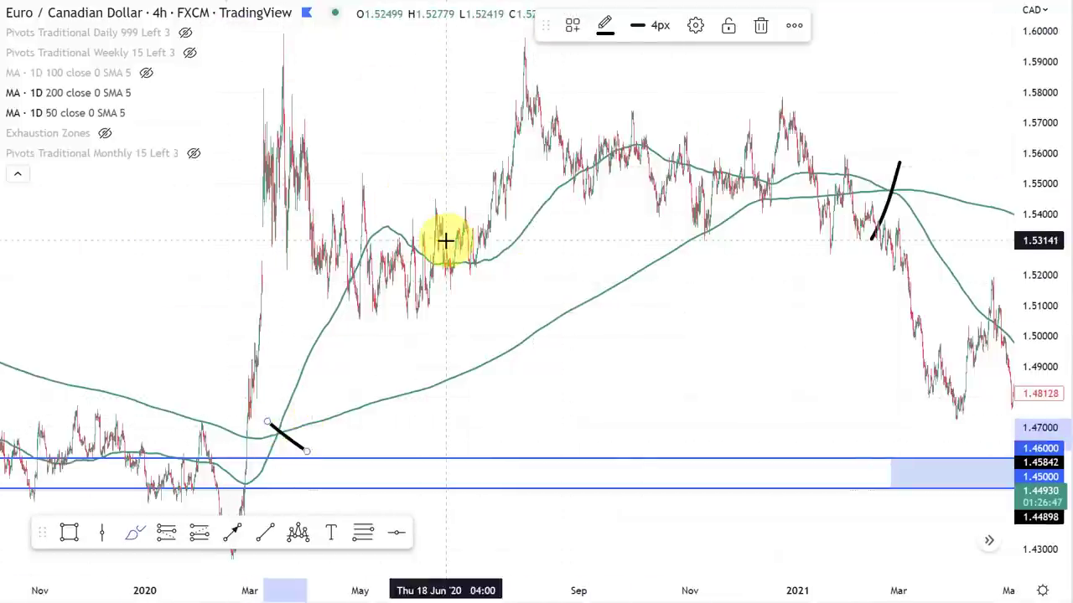
{"action": "mouse_move", "coordinate": [242, 72]}
{"action": "left_mouse_down"}
{"action": "mouse_move", "coordinate": [894, 86]}
{"action": "mouse_move", "coordinate": [827, 259]}
{"action": "mouse_move", "coordinate": [306, 298]}
{"action": "mouse_move", "coordinate": [262, 77]}
{"action": "left_mouse_up"}
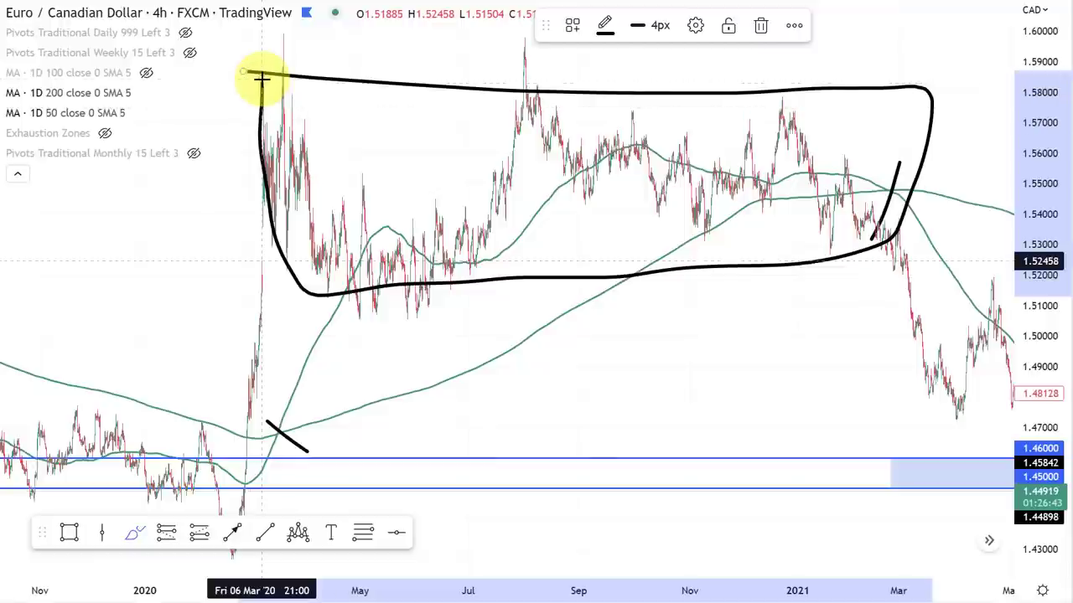
{"action": "key", "text": "Delete"}
Step: Return to the current EUR/CAD price and hide the 50 and 200 daily moving averages
{"action": "left_click_drag", "start_coordinate": [354, 235], "coordinate": [690, 259]}
{"action": "left_click_drag", "start_coordinate": [302, 299], "coordinate": [570, 311]}
{"action": "left_click_drag", "start_coordinate": [747, 328], "coordinate": [236, 252]}
{"action": "left_click_drag", "start_coordinate": [745, 242], "coordinate": [170, 209]}
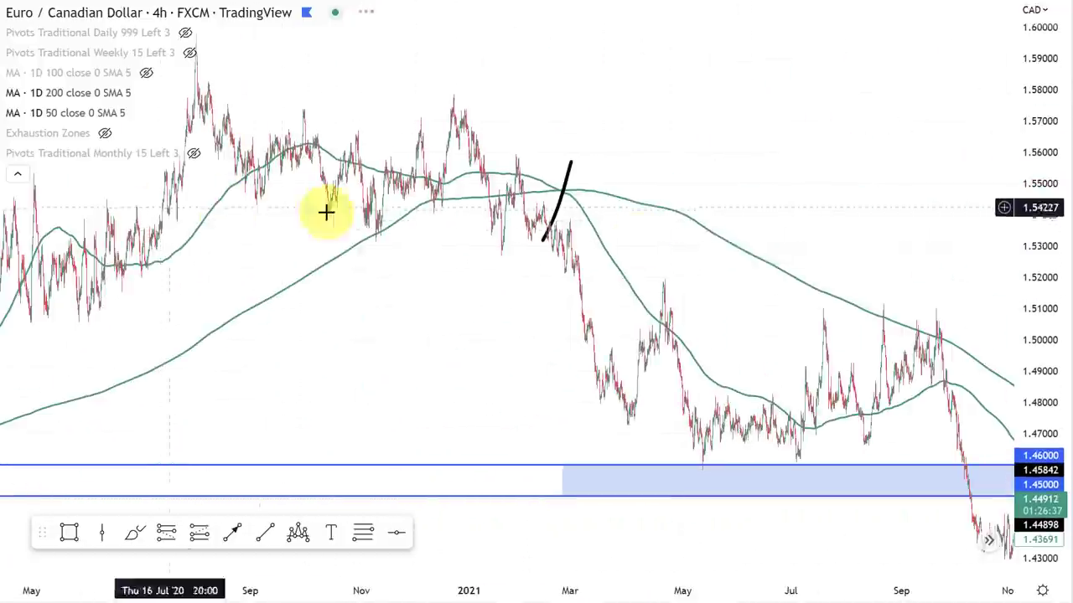
{"action": "left_click_drag", "start_coordinate": [823, 240], "coordinate": [374, 226]}
{"action": "left_click_drag", "start_coordinate": [851, 209], "coordinate": [354, 204]}
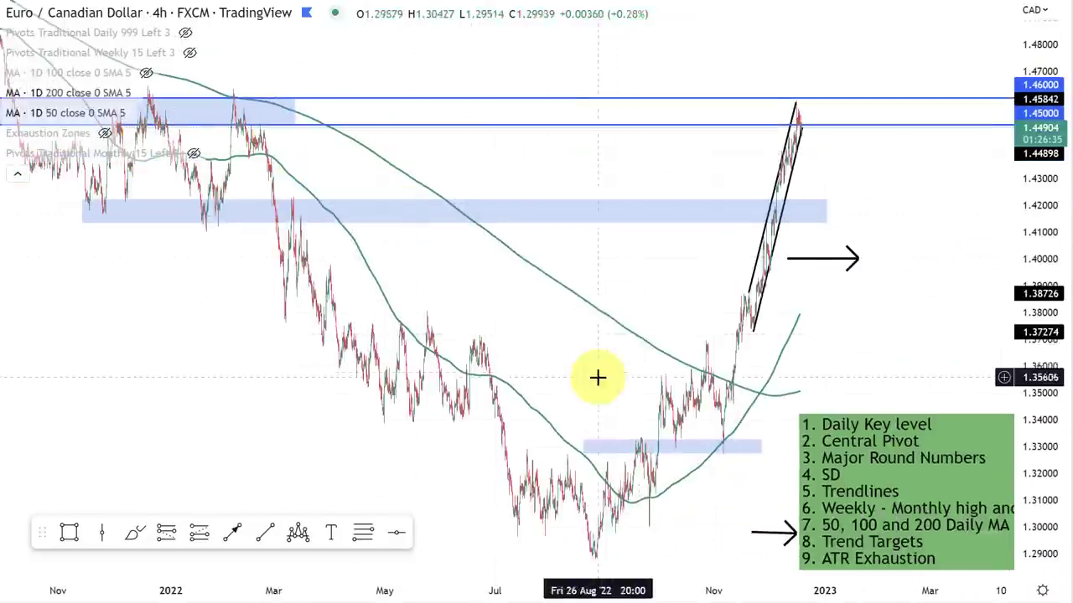
{"action": "scroll", "coordinate": [598, 377], "scroll_direction": "up", "scroll_amount": 5}
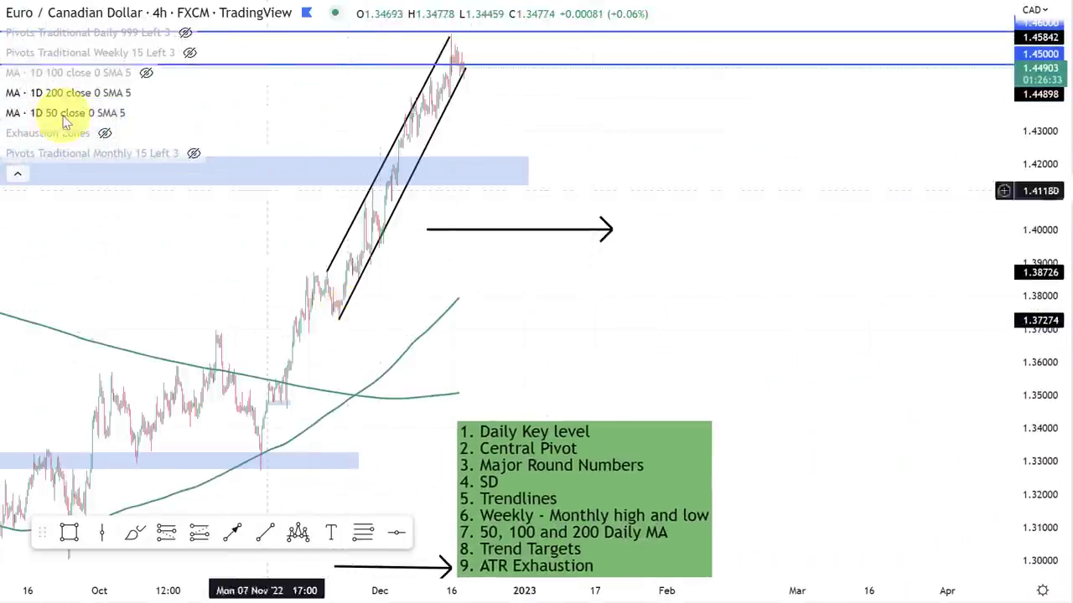
{"action": "left_click", "coordinate": [146, 92]}
Step: Draw a falling arrow from the current price near 1.45 down to the key zone at about 1.42
{"action": "scroll", "coordinate": [375, 265], "scroll_direction": "down", "scroll_amount": 2}
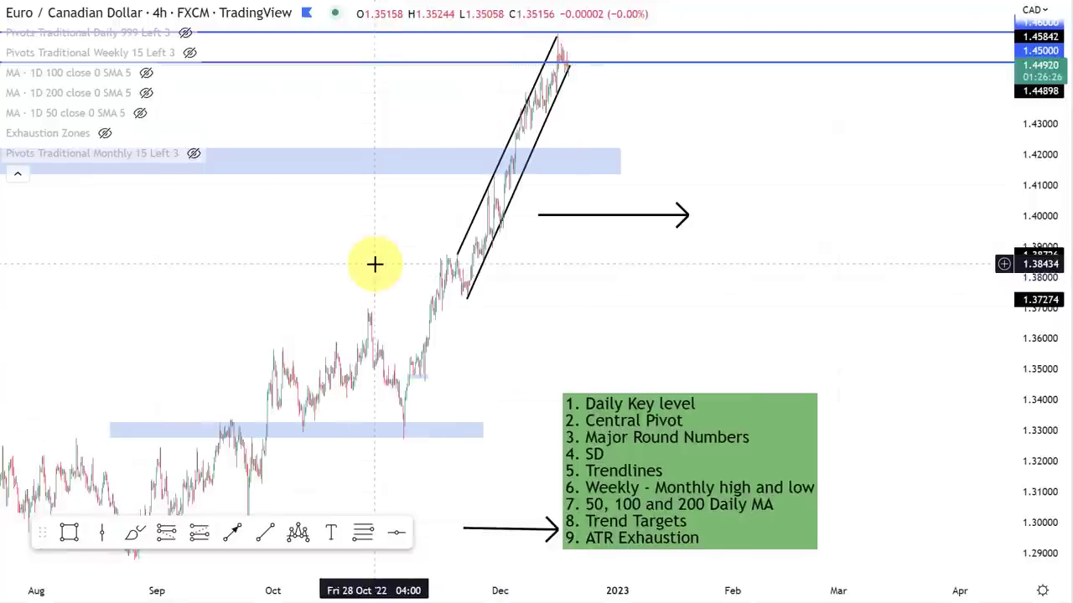
{"action": "scroll", "coordinate": [360, 335], "scroll_direction": "down", "scroll_amount": 2}
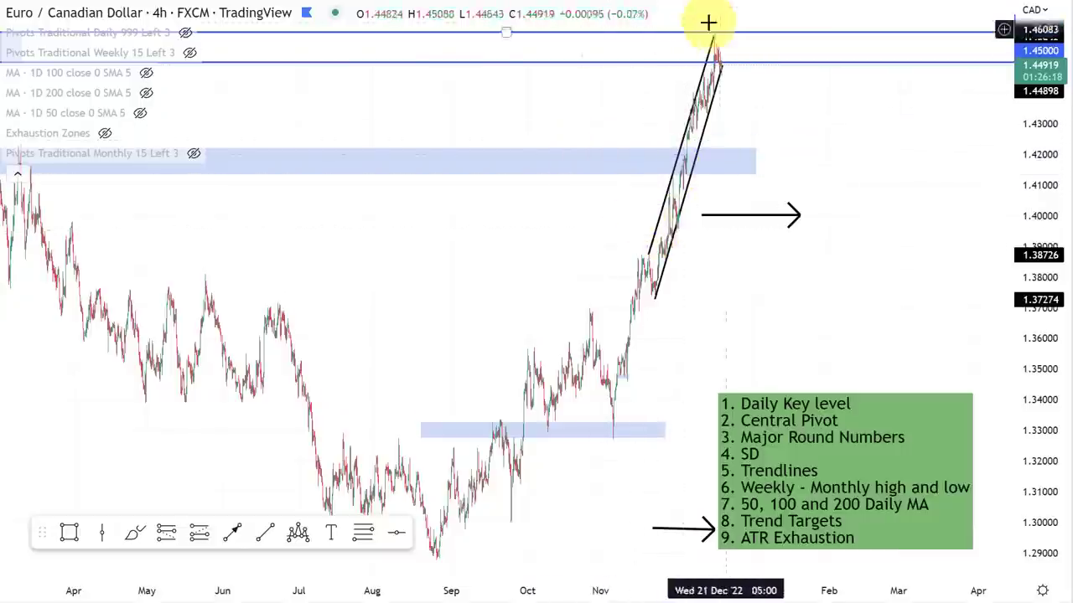
{"action": "scroll", "coordinate": [689, 216], "scroll_direction": "up", "scroll_amount": 4}
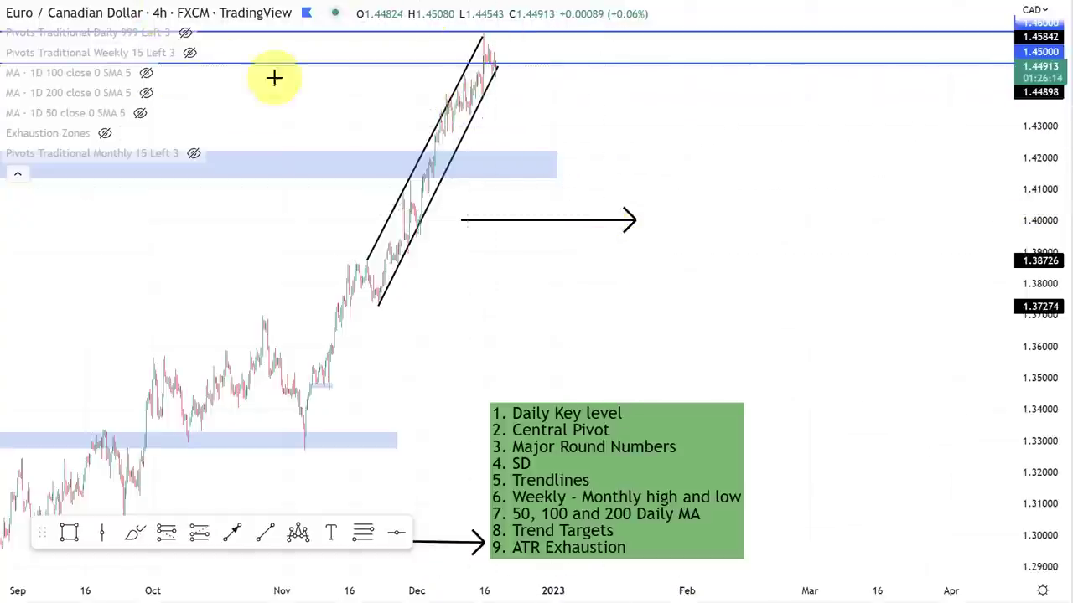
{"action": "left_click_drag", "start_coordinate": [493, 65], "coordinate": [579, 160]}
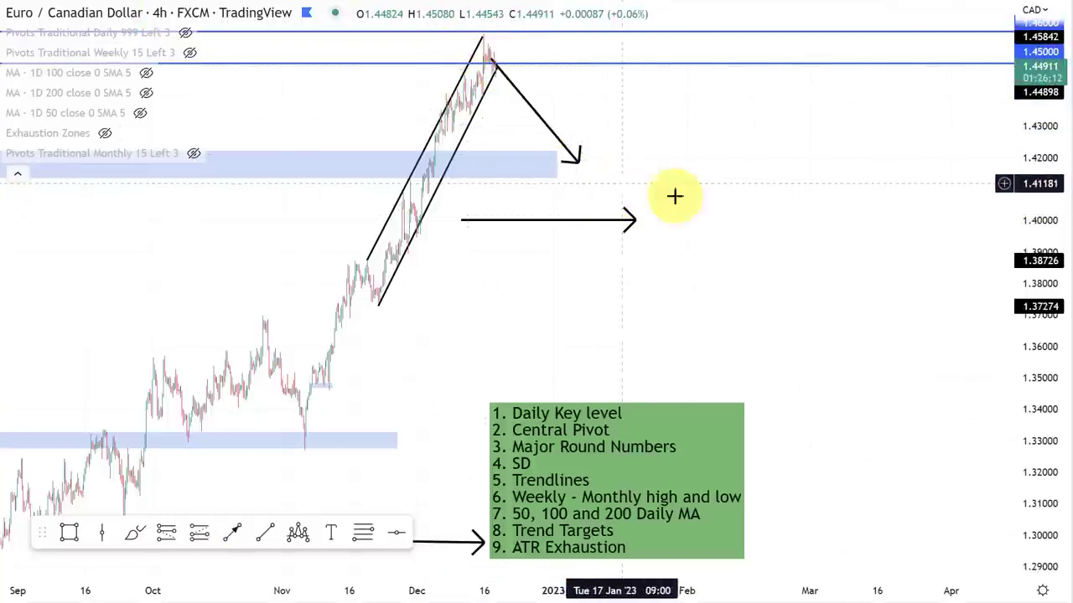
Step: Extend the right edge of the light-blue key zone around 1.42 to about late March 2023
{"action": "scroll", "coordinate": [510, 159], "scroll_direction": "down", "scroll_amount": 5}
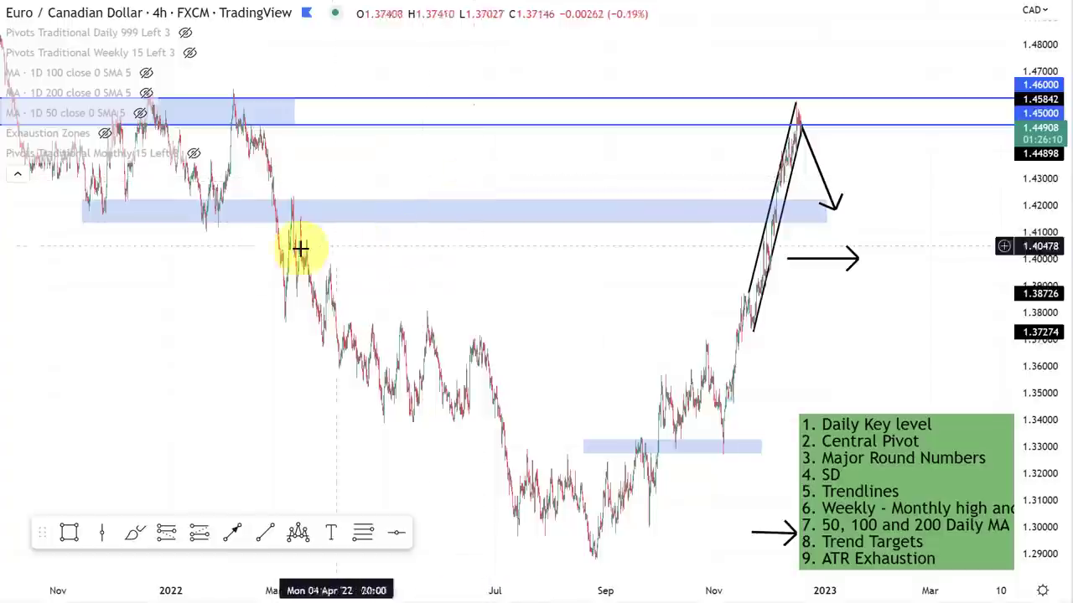
{"action": "left_click_drag", "start_coordinate": [139, 271], "coordinate": [318, 263]}
{"action": "left_click", "coordinate": [266, 267]}
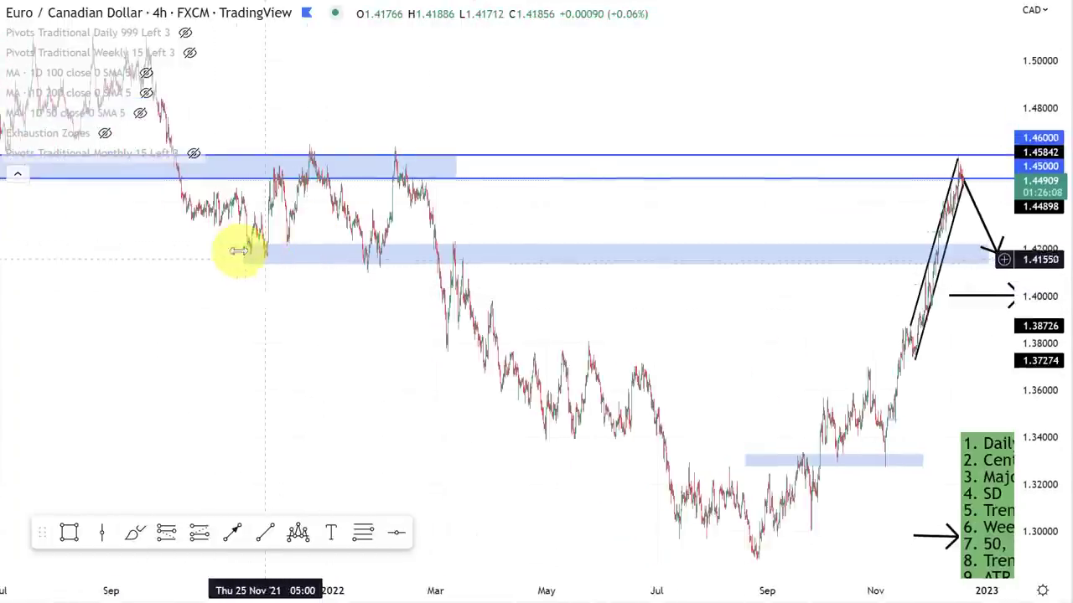
{"action": "left_click_drag", "start_coordinate": [697, 334], "coordinate": [194, 328]}
{"action": "left_click_drag", "start_coordinate": [488, 165], "coordinate": [626, 168]}
{"action": "left_click", "coordinate": [599, 214]}
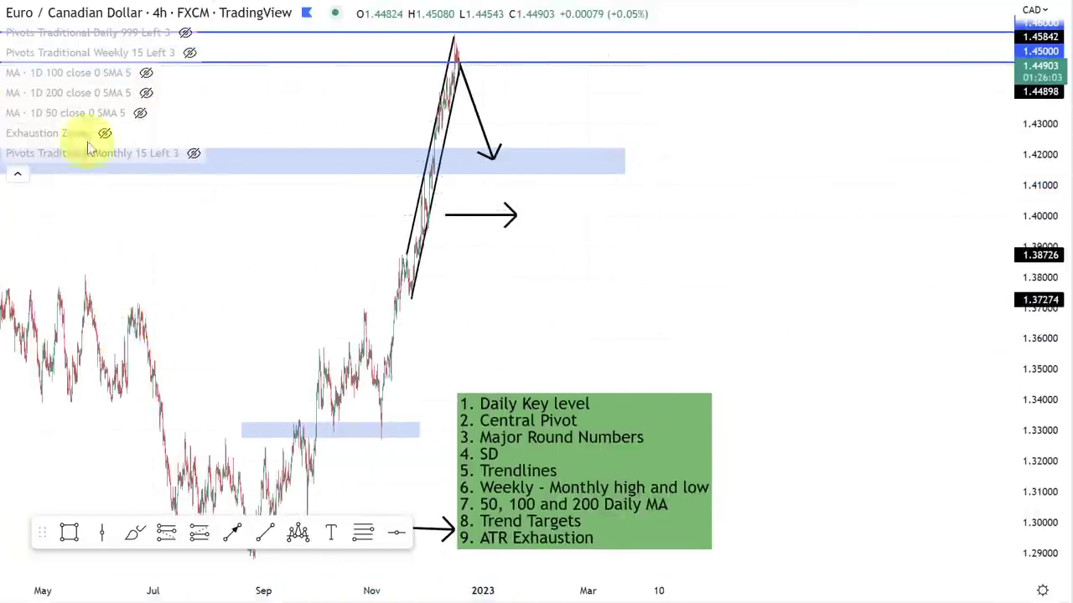
Step: Switch the EUR/CAD chart to the 15-minute timeframe around the latest price action
{"action": "left_click", "coordinate": [134, 533]}
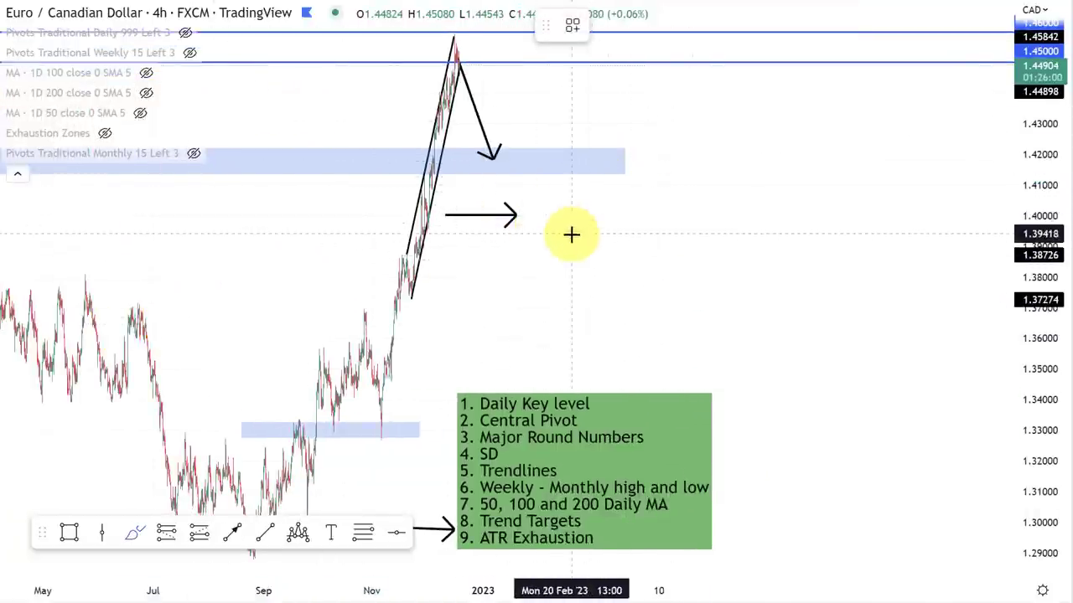
{"action": "mouse_move", "coordinate": [83, 163]}
{"action": "scroll", "coordinate": [608, 271], "scroll_direction": "up", "scroll_amount": 5}
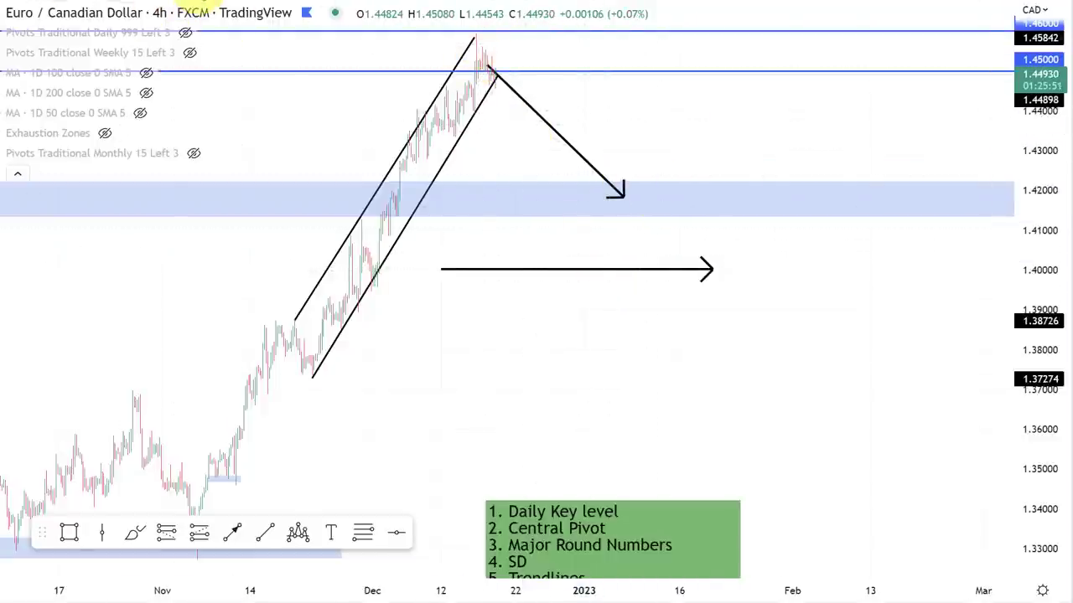
{"action": "left_click", "coordinate": [187, 2]}
{"action": "scroll", "coordinate": [369, 63], "scroll_direction": "down", "scroll_amount": 3}
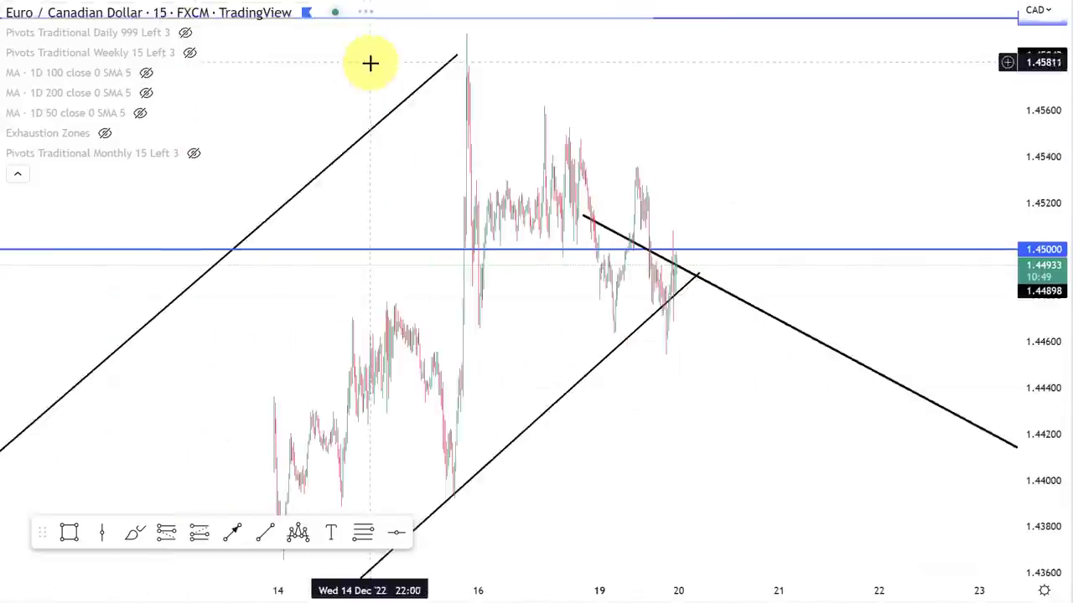
{"action": "scroll", "coordinate": [661, 182], "scroll_direction": "up", "scroll_amount": 3}
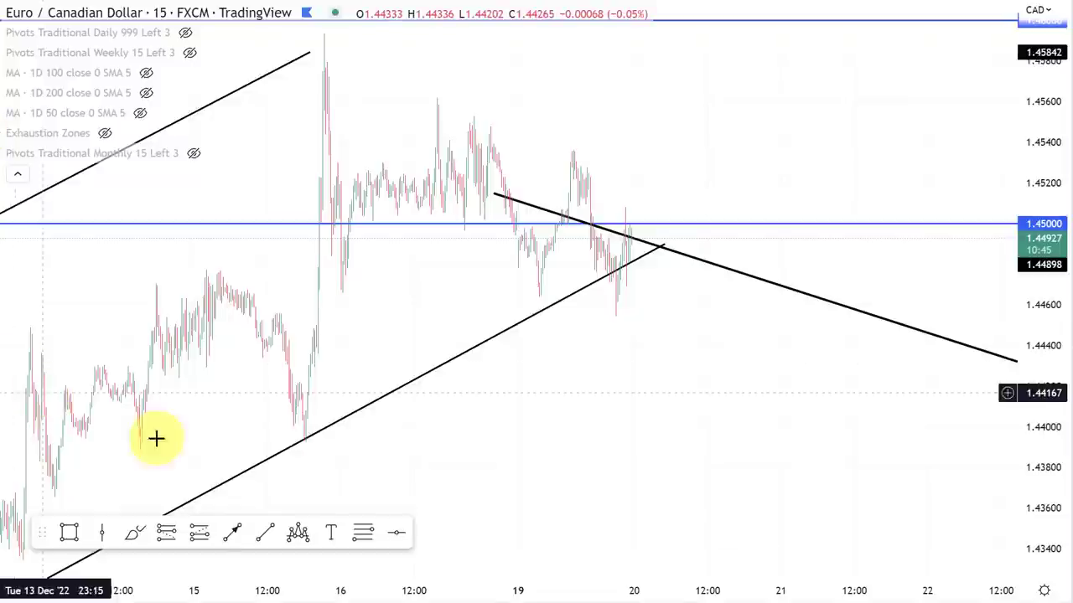
Step: Draw a horizontal trend line at 1.44645 along the lows since 16 December and show the Traditional Weekly pivots
{"action": "left_click", "coordinate": [263, 533]}
{"action": "mouse_move", "coordinate": [342, 295]}
{"action": "left_mouse_down"}
{"action": "mouse_move", "coordinate": [740, 311]}
{"action": "mouse_move", "coordinate": [739, 295]}
{"action": "left_mouse_up"}
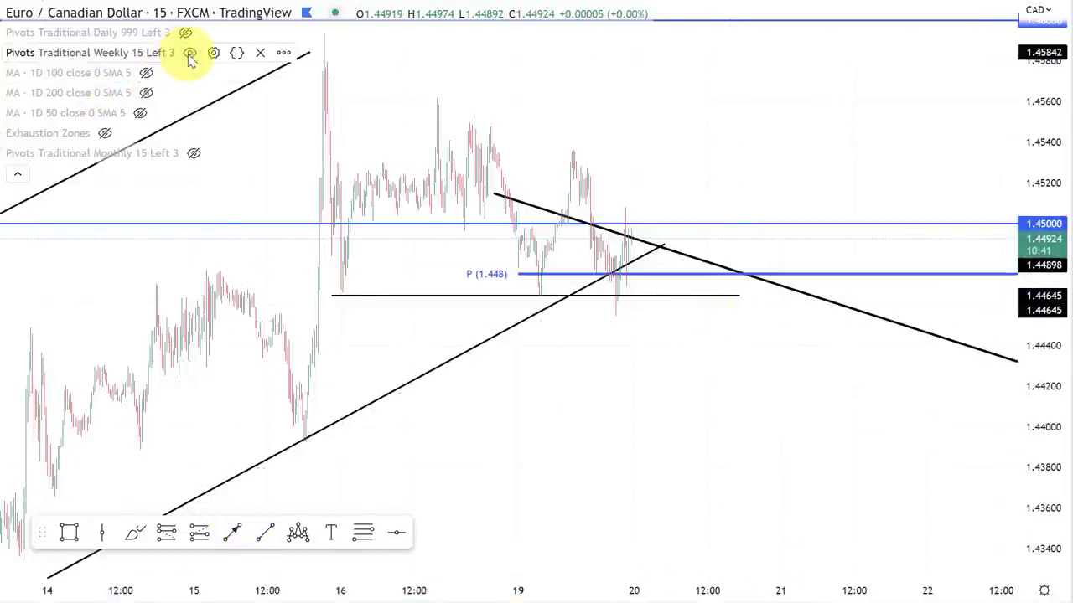
{"action": "left_click_drag", "start_coordinate": [613, 352], "coordinate": [606, 352]}
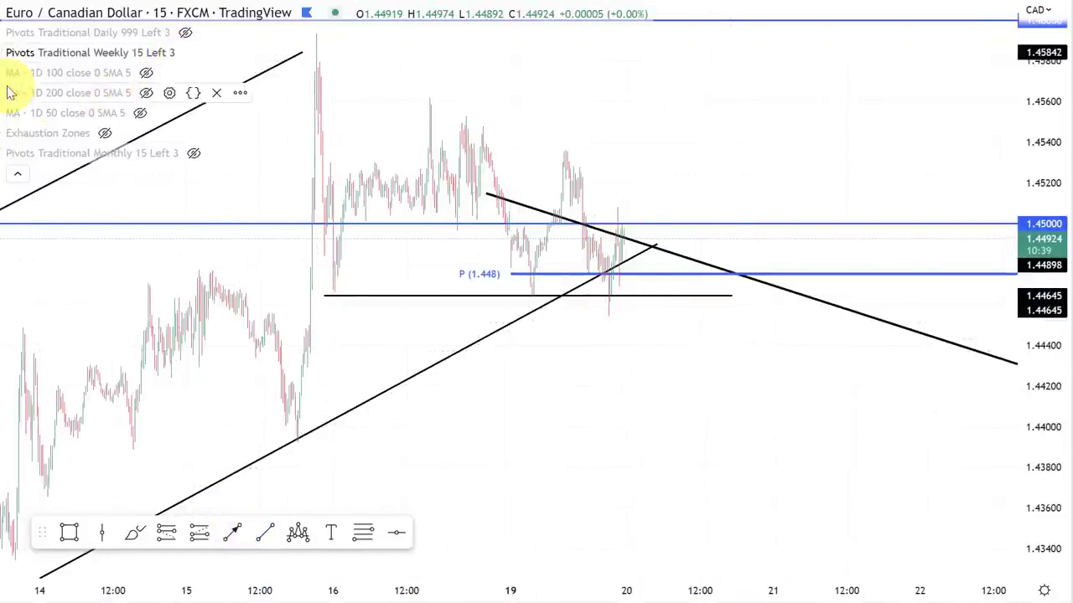
Step: Circle the price dip below the 1.448 weekly pivot and the 1.44645 line with the brush, and delete the circle
{"action": "left_click", "coordinate": [134, 533]}
{"action": "mouse_move", "coordinate": [638, 275]}
{"action": "left_mouse_down"}
{"action": "mouse_move", "coordinate": [613, 330]}
{"action": "mouse_move", "coordinate": [580, 251]}
{"action": "left_mouse_up"}
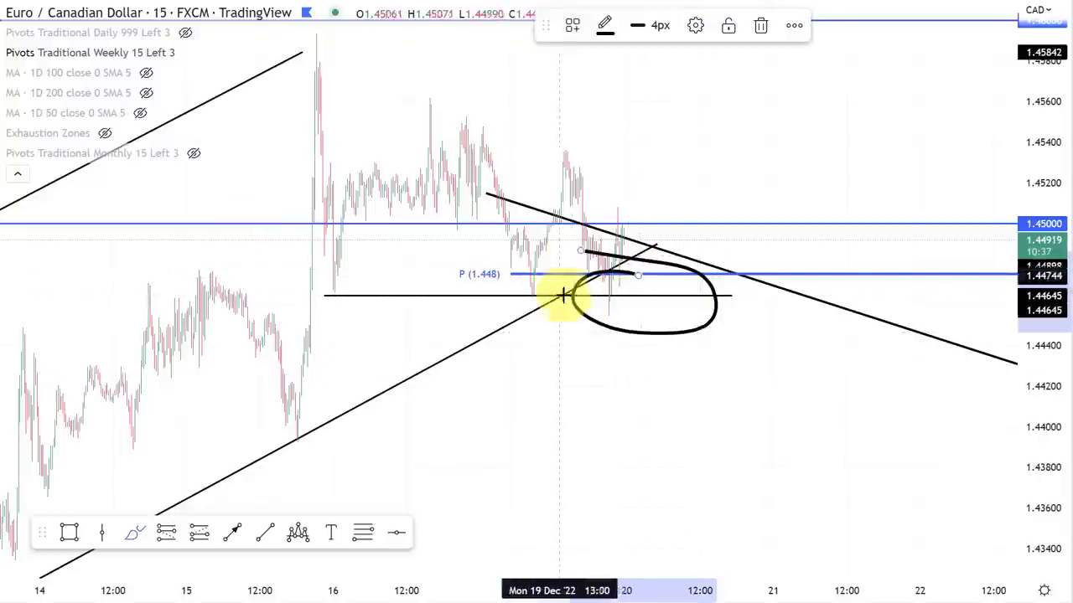
{"action": "key", "text": "Delete"}
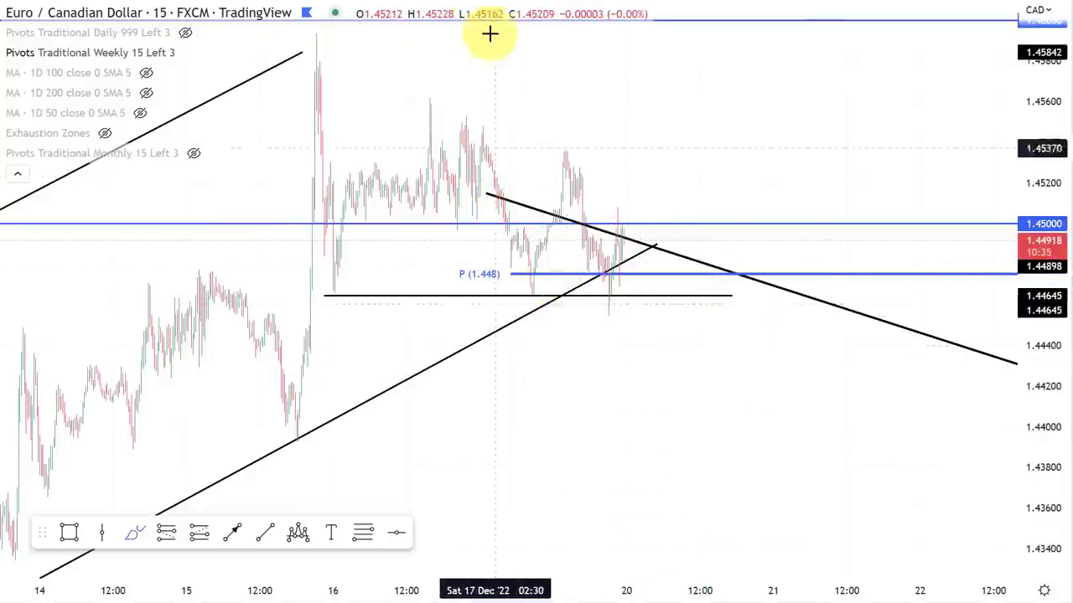
Step: Draw a falling trend line from the 1.45621 high across the lower highs to about 1.44476, and start a second line at about 1.44637
{"action": "key", "text": "alt+t"}
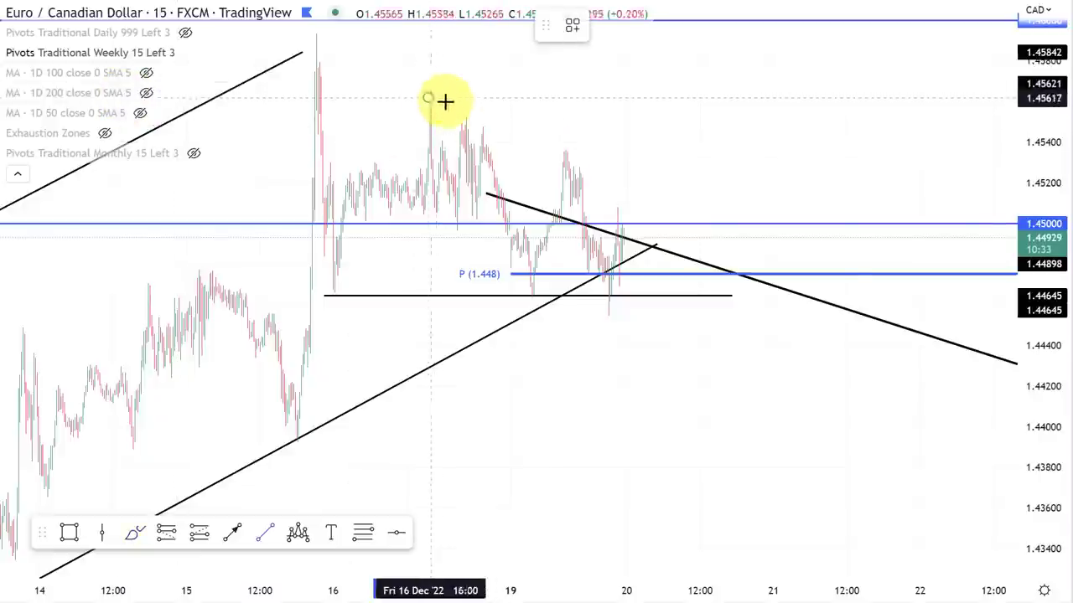
{"action": "left_click", "coordinate": [942, 329]}
{"action": "left_click", "coordinate": [505, 297]}
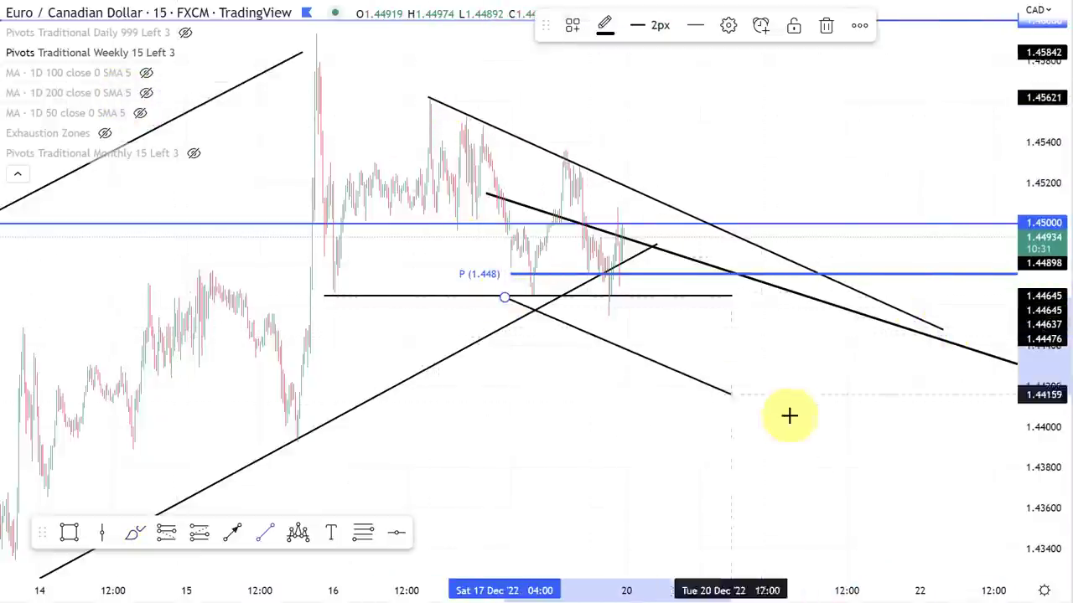
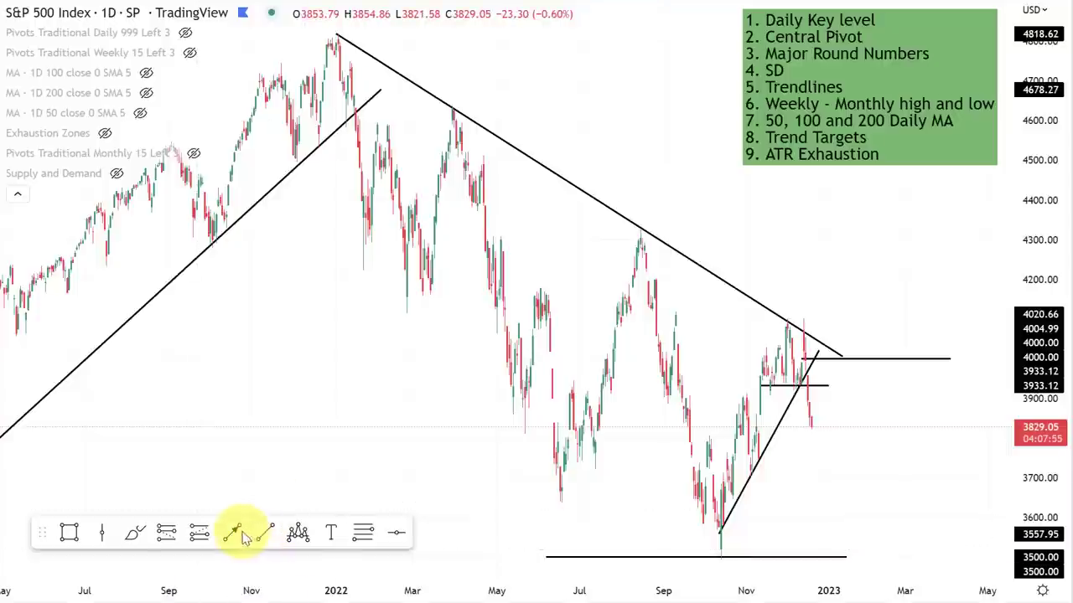
{"action": "left_click", "coordinate": [234, 533]}
{"action": "left_click", "coordinate": [525, 66]}
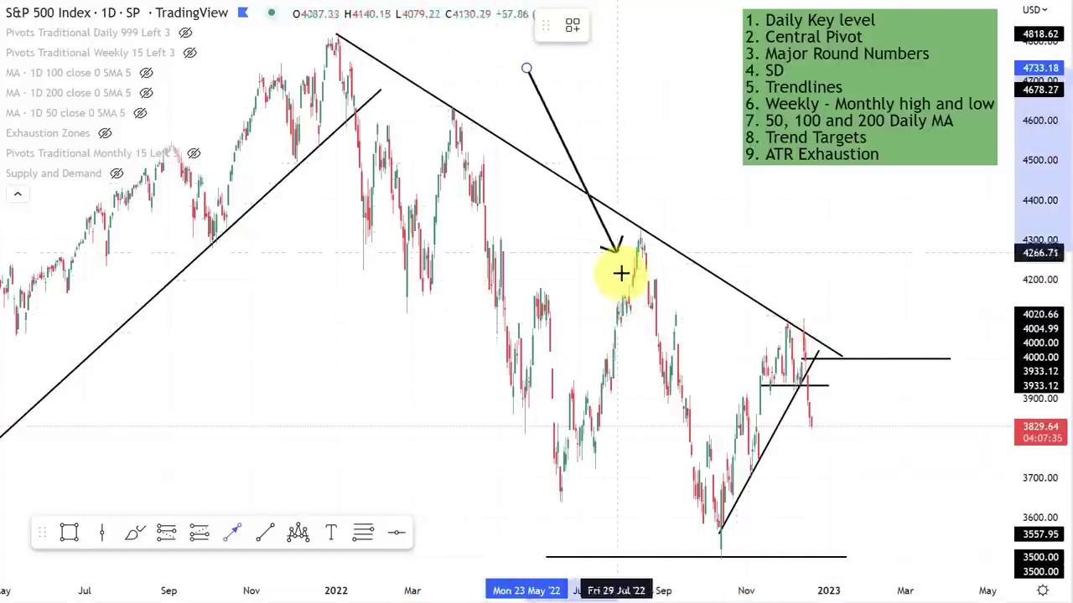
{"action": "key", "text": "Escape"}
Step: Mark the successive mid-November to early December highs on the S&P 500 chart with short brush strokes, and undo them
{"action": "scroll", "coordinate": [635, 345], "scroll_direction": "up", "scroll_amount": 5}
{"action": "scroll", "coordinate": [790, 391], "scroll_direction": "up", "scroll_amount": 1}
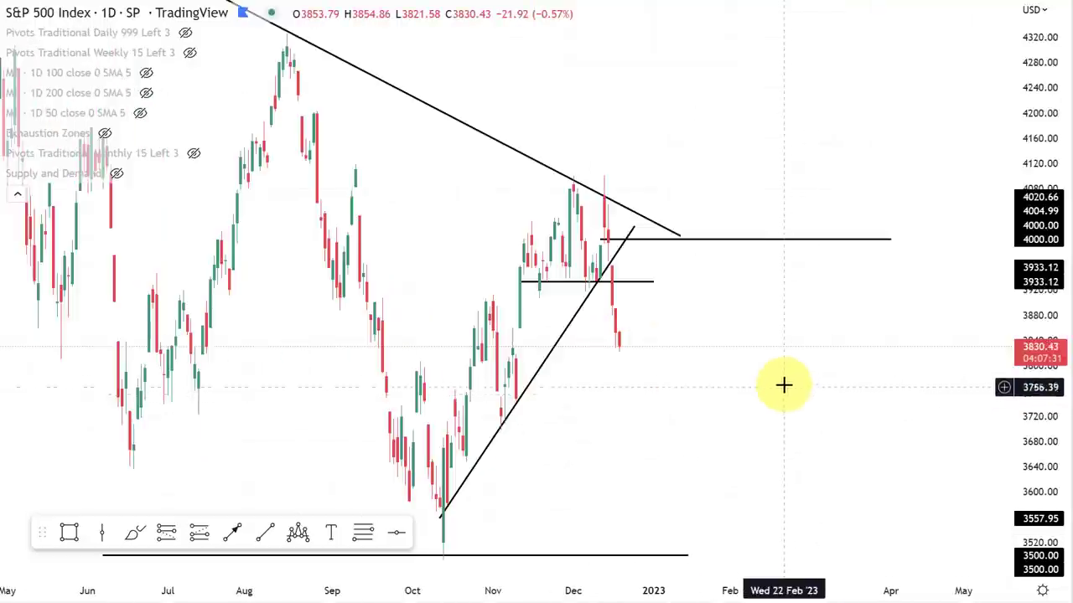
{"action": "scroll", "coordinate": [788, 383], "scroll_direction": "down", "scroll_amount": 2}
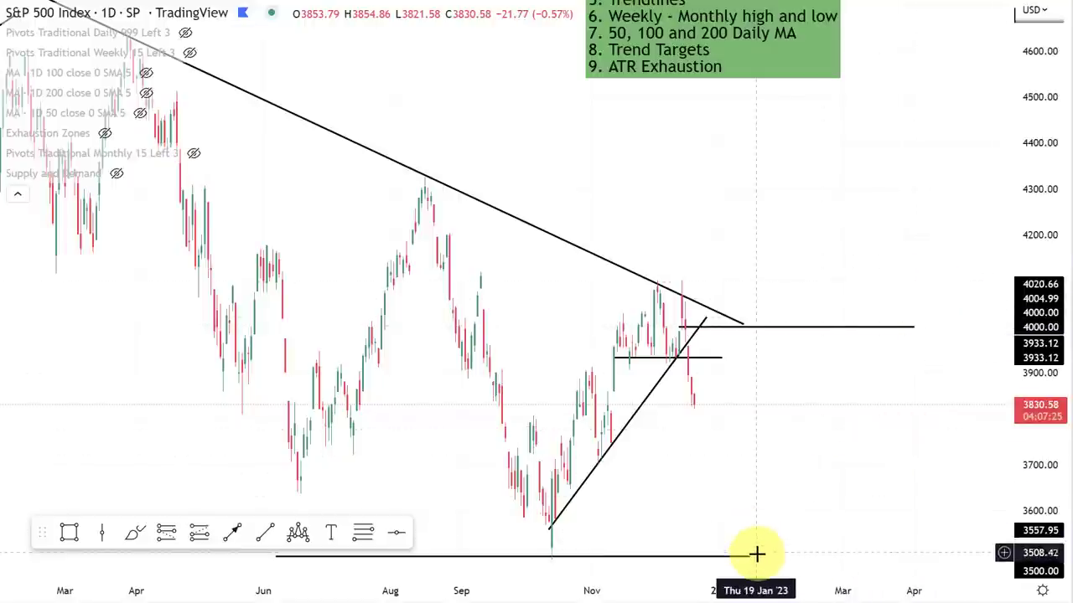
{"action": "scroll", "coordinate": [716, 403], "scroll_direction": "down", "scroll_amount": 3}
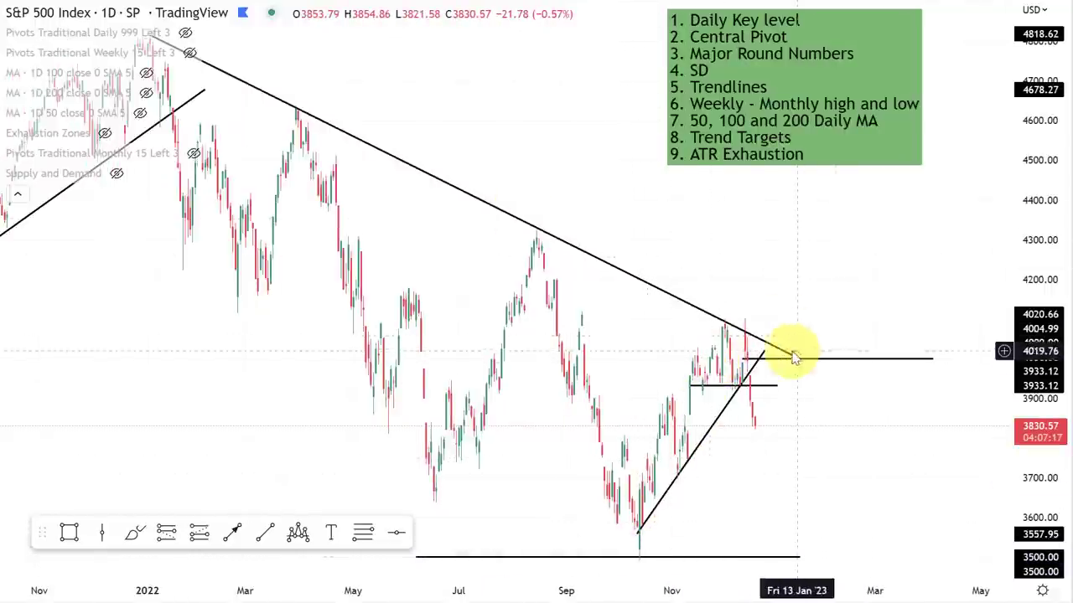
{"action": "scroll", "coordinate": [798, 373], "scroll_direction": "up", "scroll_amount": 3}
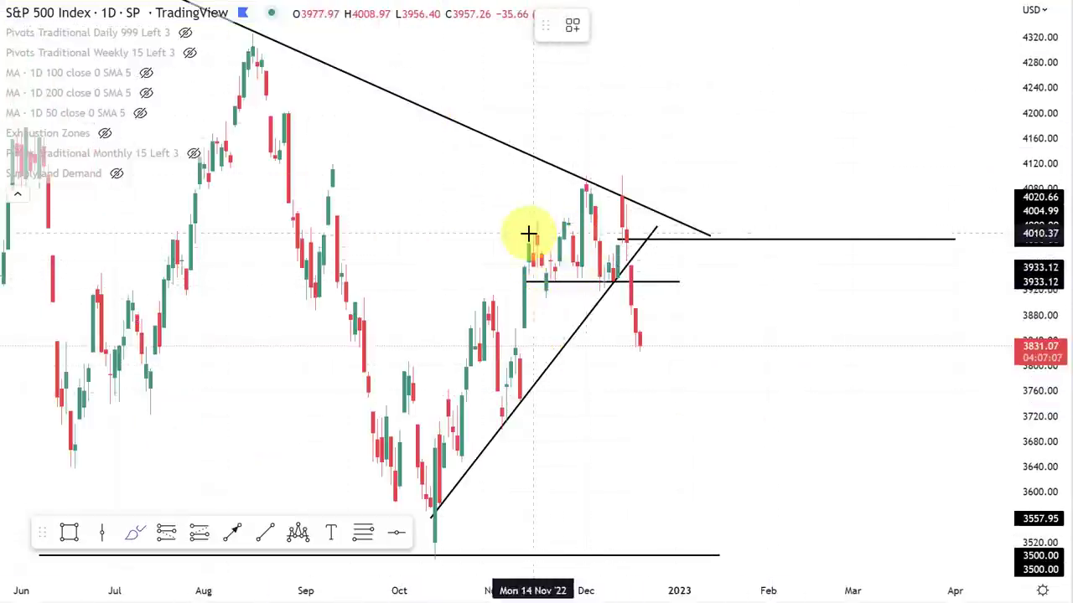
{"action": "left_click_drag", "start_coordinate": [519, 233], "coordinate": [573, 216]}
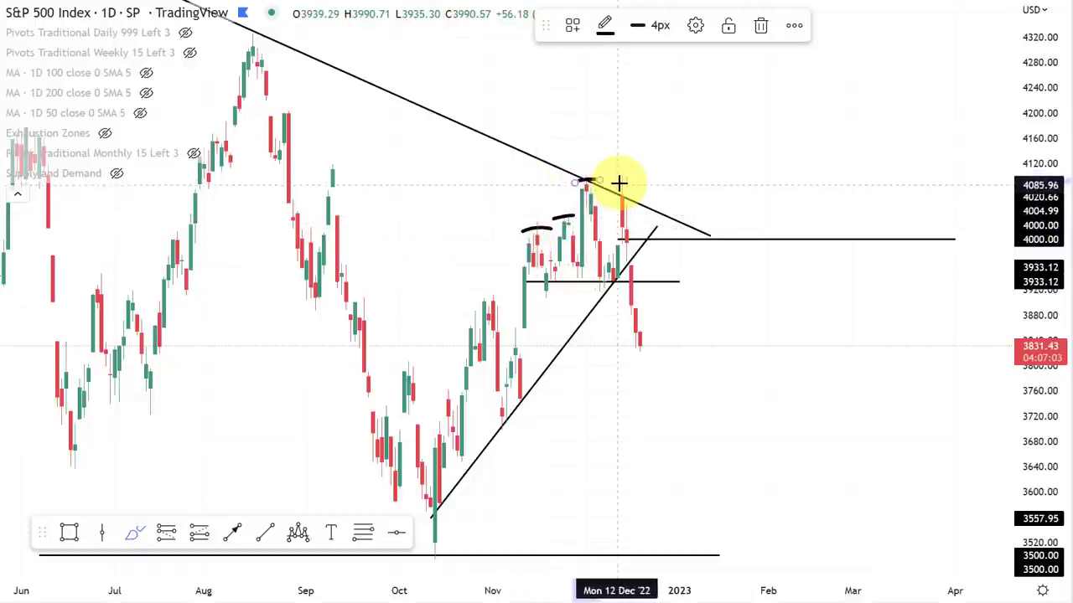
{"action": "key", "text": "ctrl+z"}
{"action": "key", "text": "ctrl+z"}
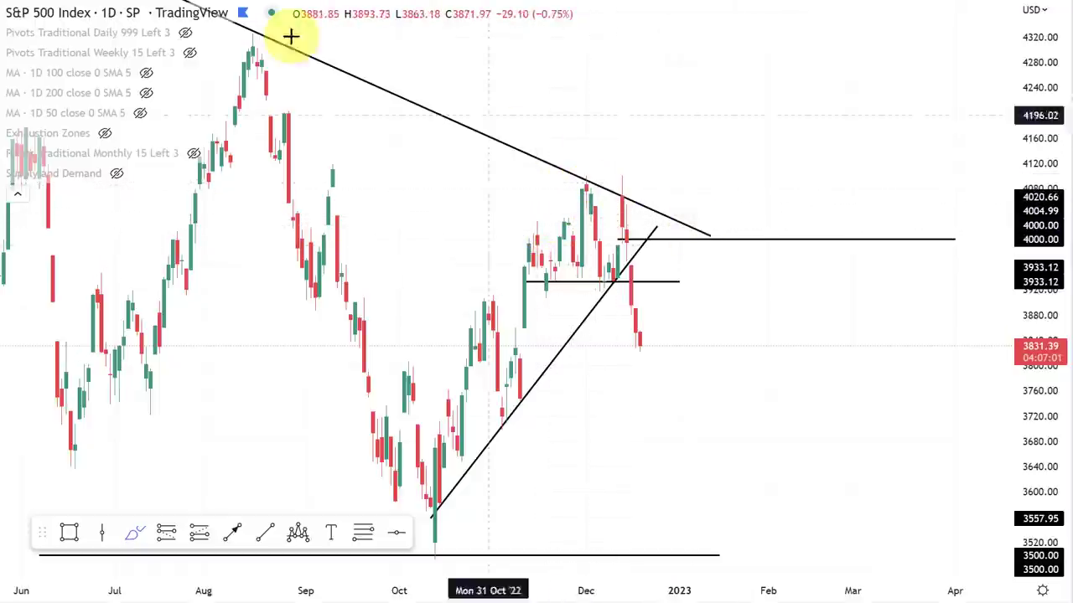
Step: Draw a horizontal arrow at 4099.22 from 28 November across the December highs, and delete the arrow
{"action": "key", "text": "alt+t"}
{"action": "left_click", "coordinate": [572, 177]}
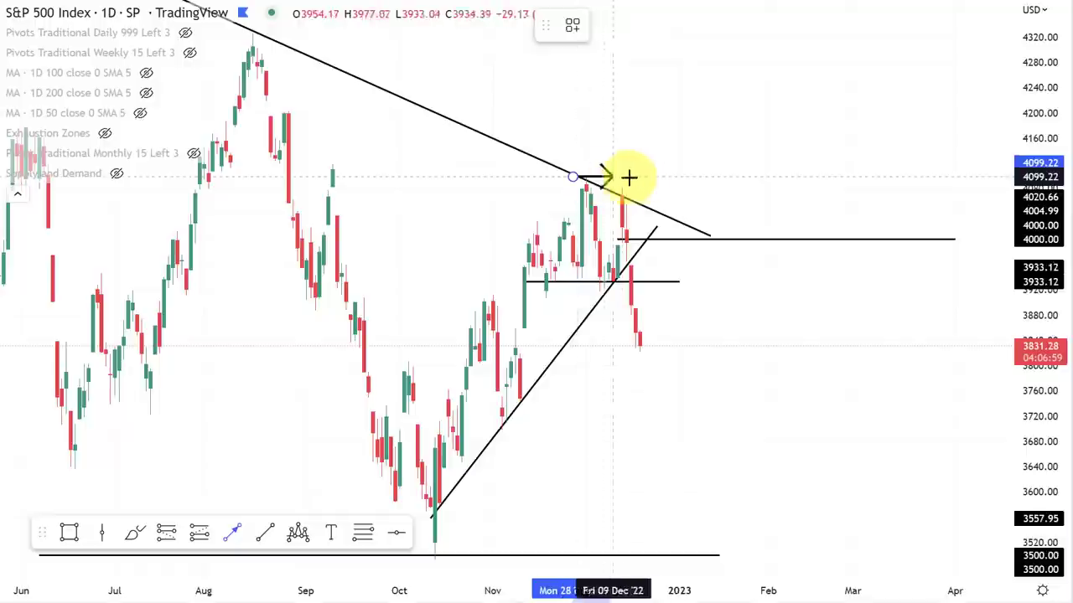
{"action": "left_click", "coordinate": [664, 177]}
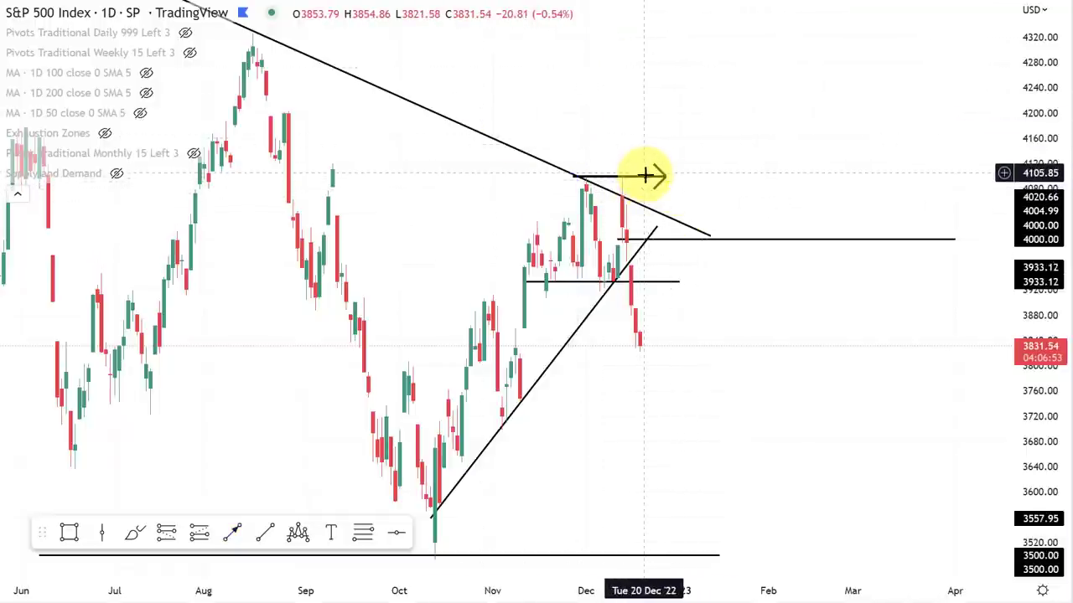
{"action": "key", "text": "Delete"}
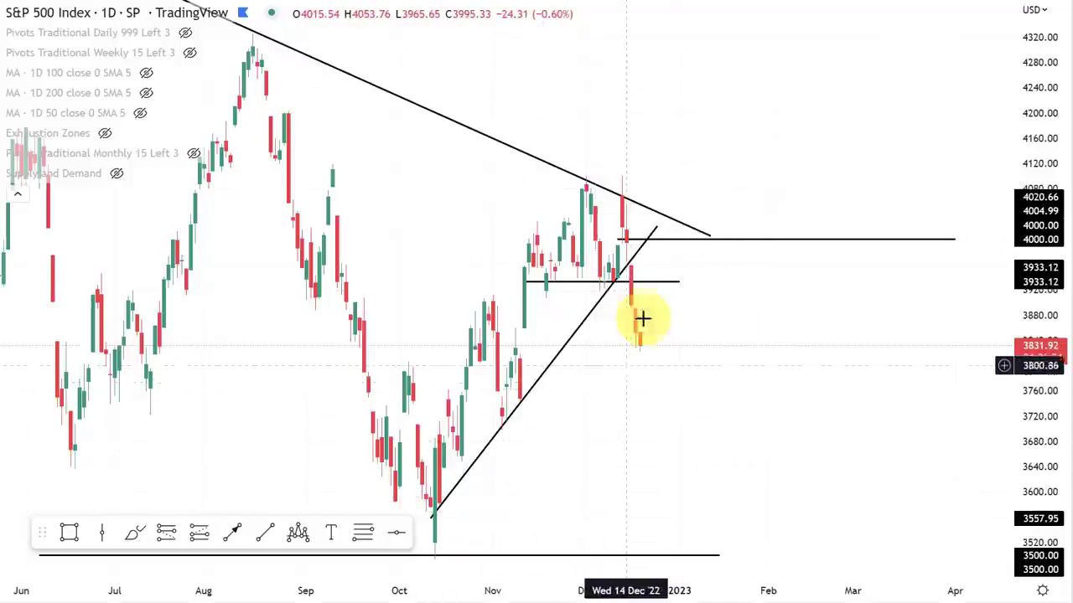
Step: Check the Traditional Monthly pivots, replace them with the Weekly pivots, and switch the chart to the 2-hour timeframe
{"action": "scroll", "coordinate": [670, 419], "scroll_direction": "down", "scroll_amount": 1}
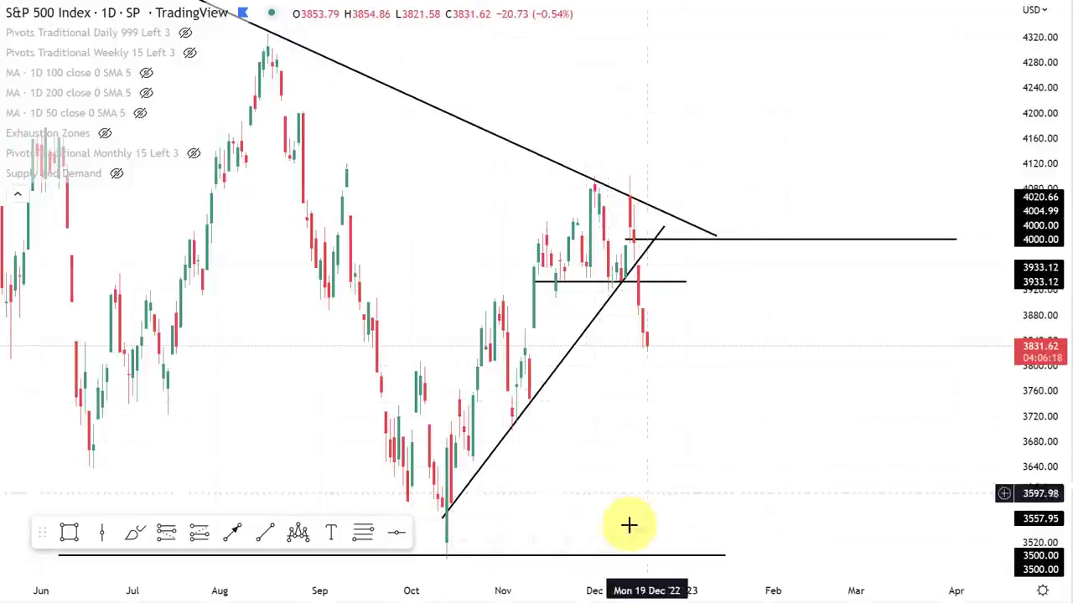
{"action": "left_click", "coordinate": [193, 155]}
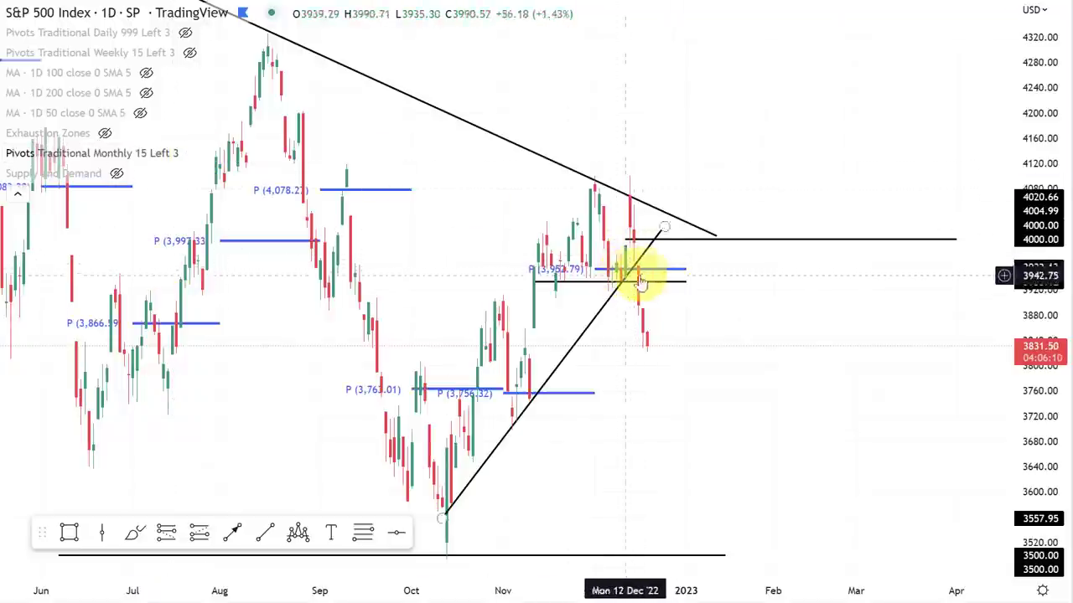
{"action": "mouse_move", "coordinate": [156, 154]}
{"action": "left_click", "coordinate": [194, 153]}
{"action": "left_click", "coordinate": [189, 52]}
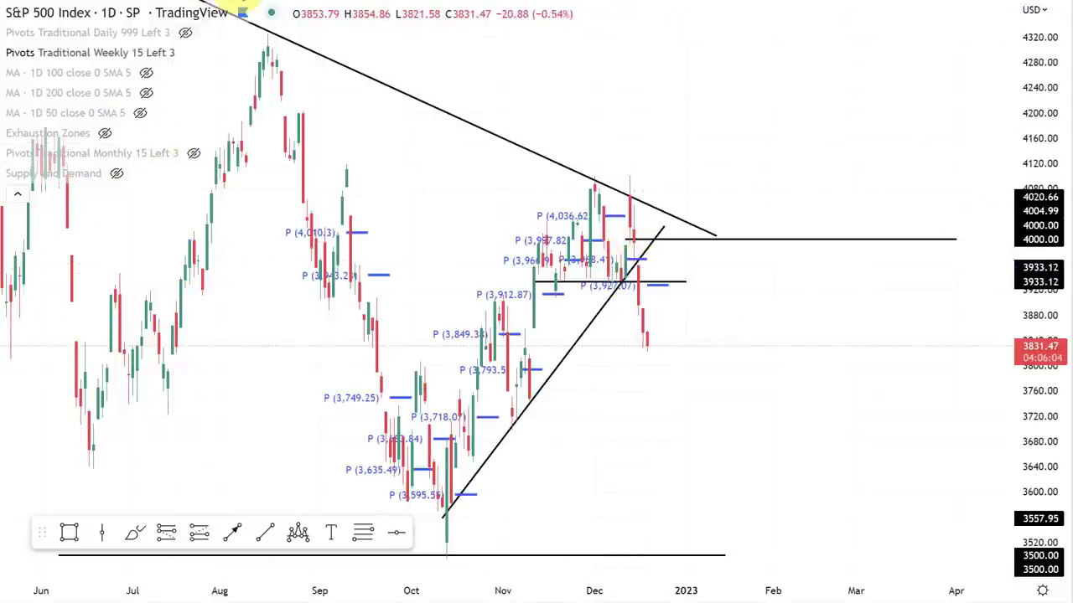
{"action": "left_click", "coordinate": [239, 3]}
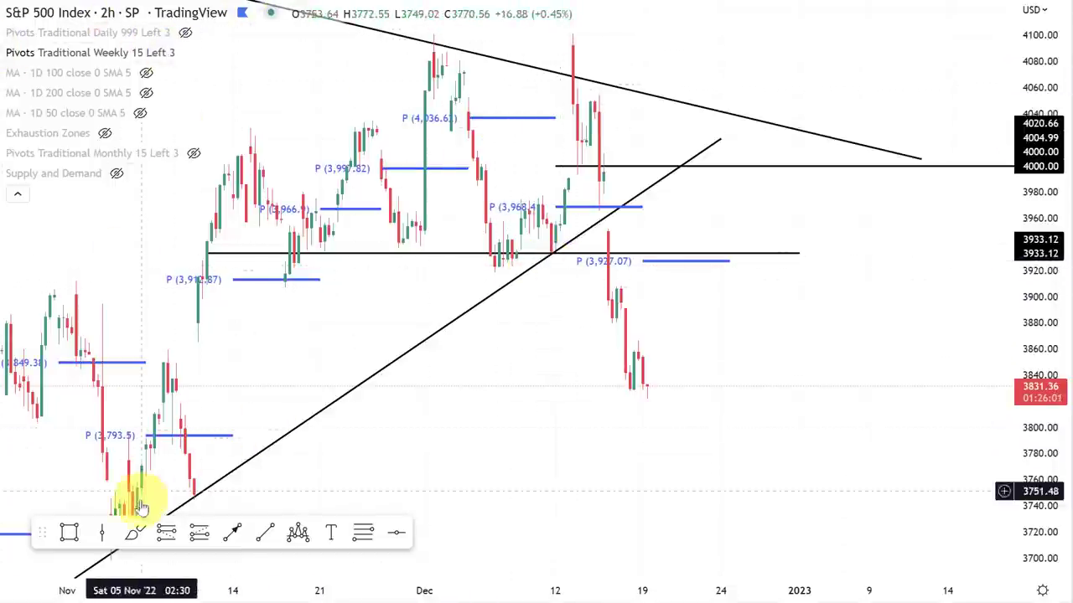
Step: Circle the mid-November low at the 3,912.87 weekly pivot with the brush, and sketch and undo a projected rebound to about 3,890
{"action": "left_click", "coordinate": [135, 533]}
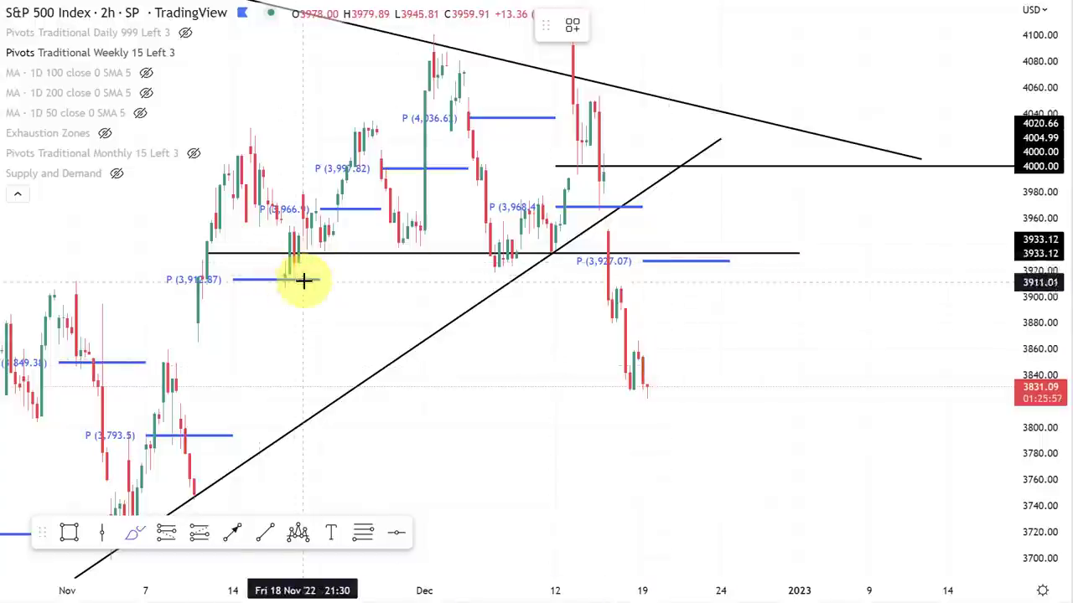
{"action": "mouse_move", "coordinate": [300, 277]}
{"action": "left_mouse_down"}
{"action": "mouse_move", "coordinate": [269, 290]}
{"action": "mouse_move", "coordinate": [289, 266]}
{"action": "left_mouse_up"}
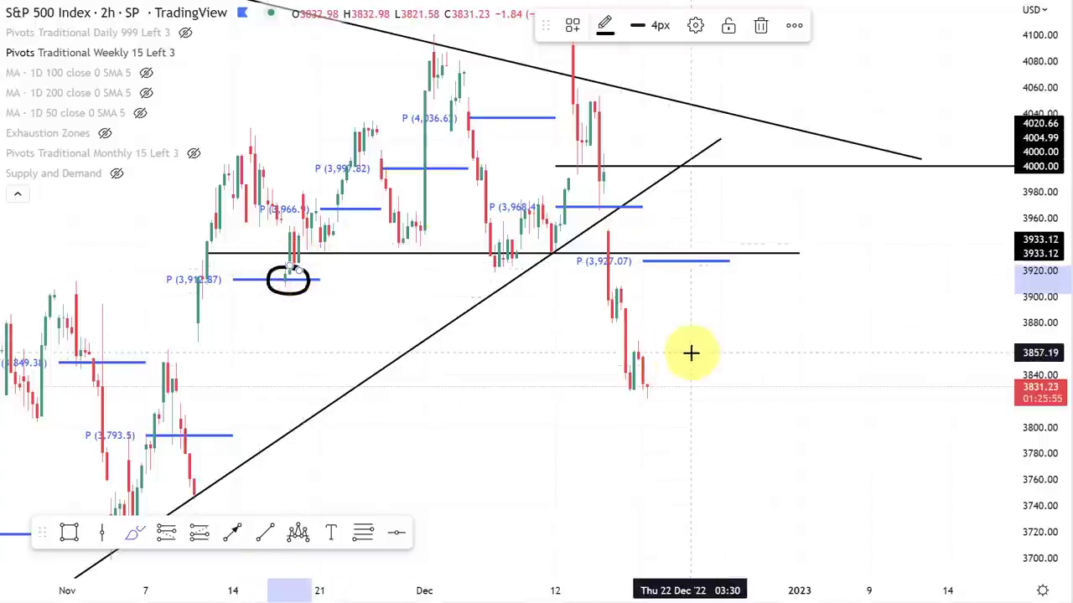
{"action": "mouse_move", "coordinate": [646, 379]}
{"action": "left_mouse_down"}
{"action": "mouse_move", "coordinate": [713, 326]}
{"action": "mouse_move", "coordinate": [769, 450]}
{"action": "left_mouse_up"}
{"action": "mouse_move", "coordinate": [716, 304]}
{"action": "left_mouse_down"}
{"action": "mouse_move", "coordinate": [727, 317]}
{"action": "mouse_move", "coordinate": [702, 310]}
{"action": "left_mouse_up"}
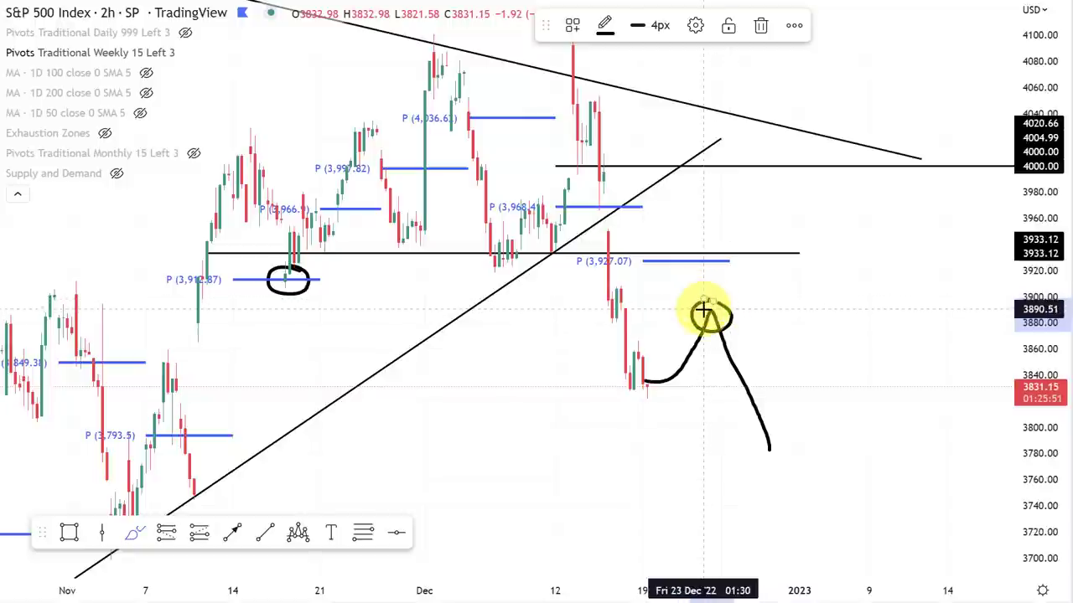
{"action": "key", "text": "ctrl+z"}
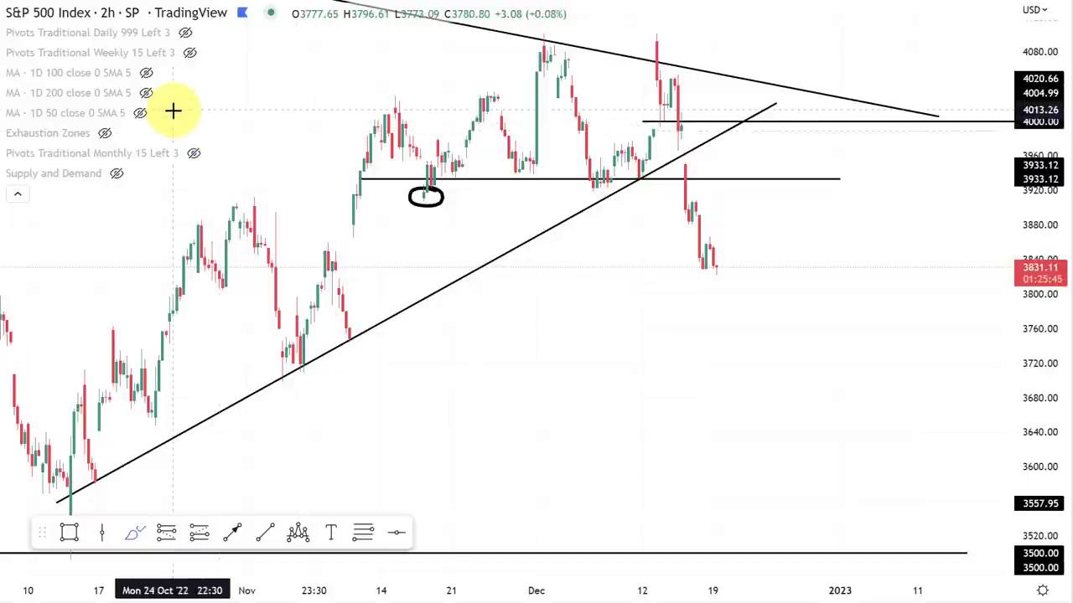
Step: Show the 50, 100 and 200 daily moving averages and circle the 100-day average's touches around 1 November and early December
{"action": "mouse_move", "coordinate": [72, 63]}
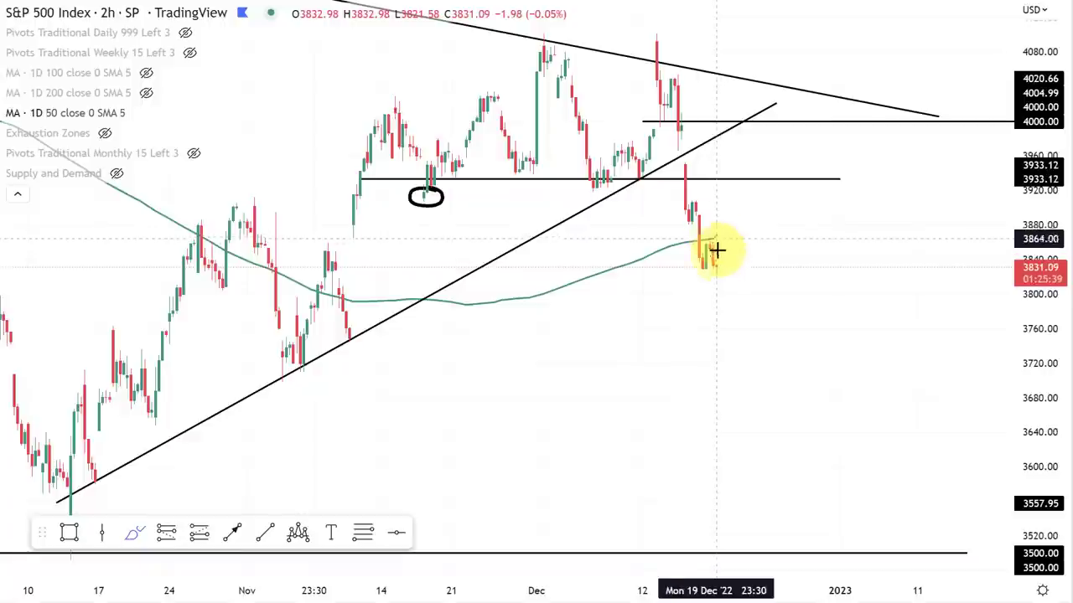
{"action": "mouse_move", "coordinate": [134, 100]}
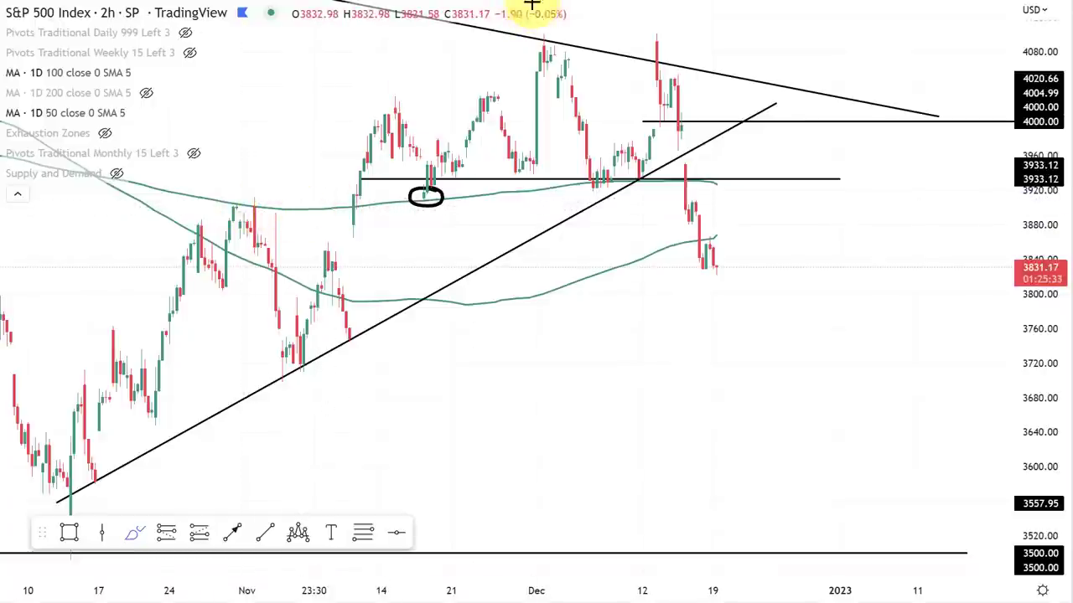
{"action": "mouse_move", "coordinate": [259, 201]}
{"action": "left_mouse_down"}
{"action": "mouse_move", "coordinate": [262, 218]}
{"action": "mouse_move", "coordinate": [249, 198]}
{"action": "left_mouse_up"}
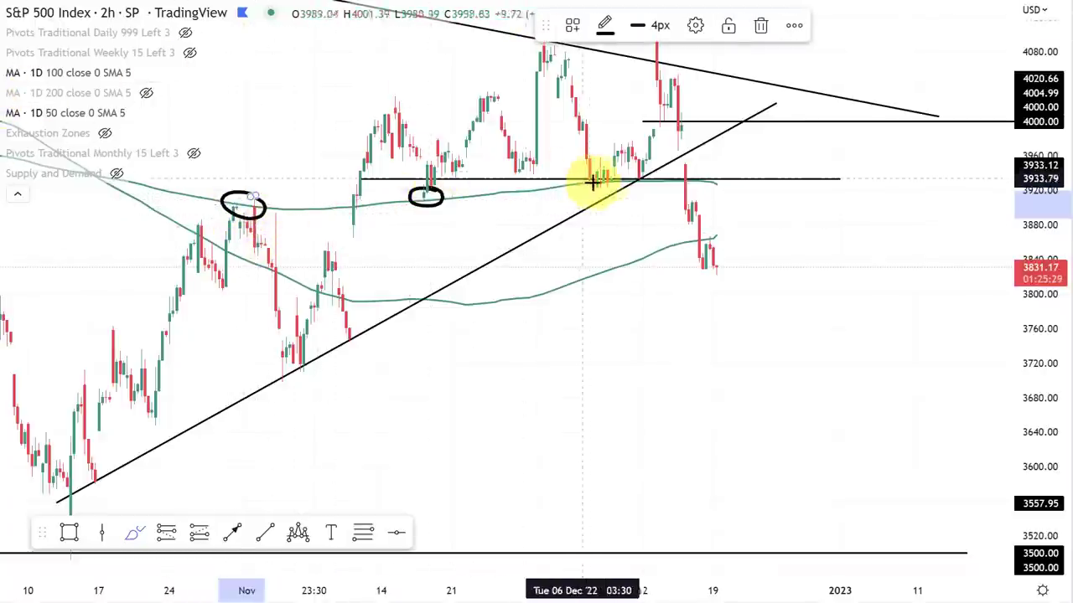
{"action": "mouse_move", "coordinate": [592, 183]}
{"action": "left_mouse_down"}
{"action": "mouse_move", "coordinate": [659, 173]}
{"action": "mouse_move", "coordinate": [646, 180]}
{"action": "left_mouse_up"}
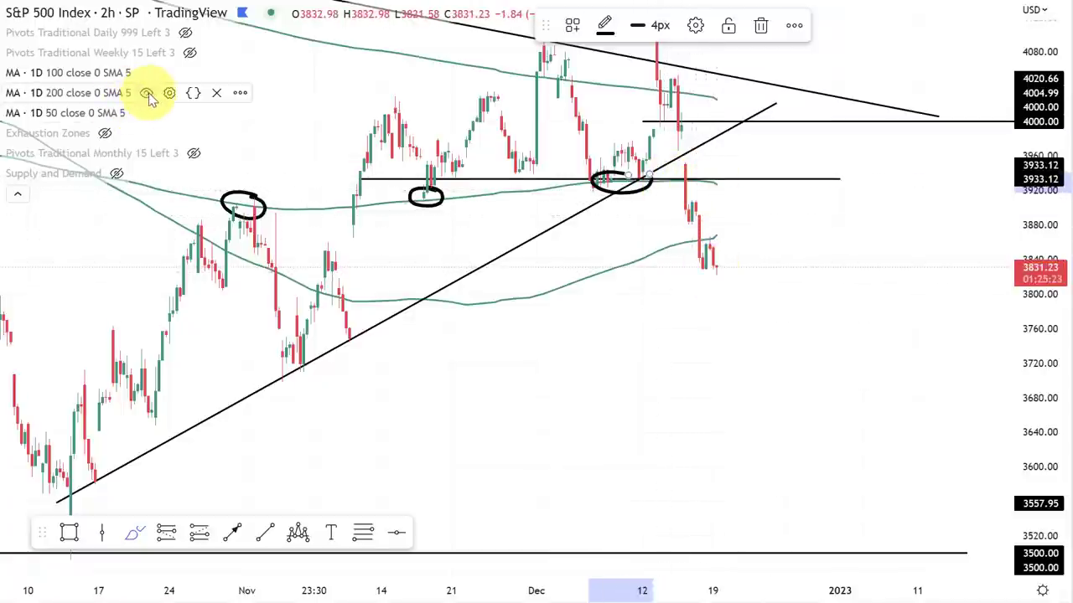
Step: Circle the August high and the December highs at the 200-day moving average with the brush, and delete the December circle
{"action": "scroll", "coordinate": [667, 108], "scroll_direction": "down", "scroll_amount": 2}
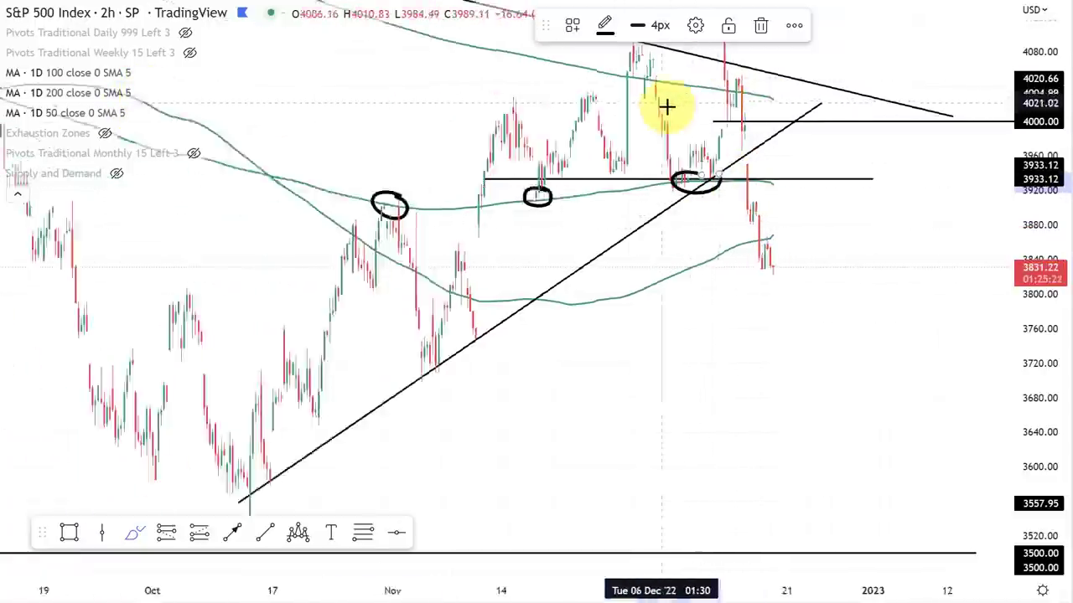
{"action": "scroll", "coordinate": [666, 107], "scroll_direction": "down", "scroll_amount": 8}
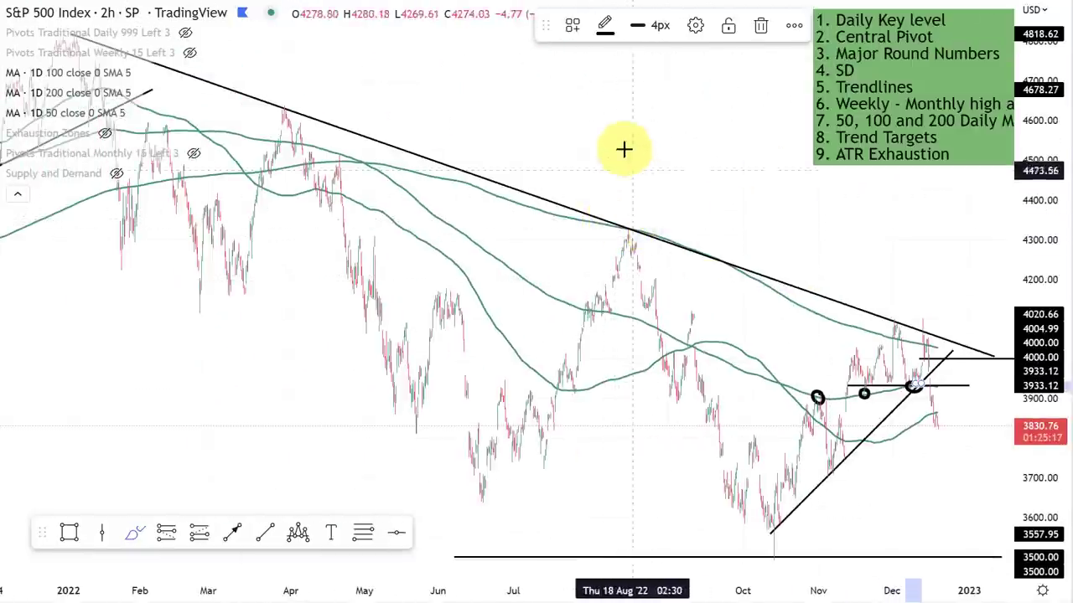
{"action": "left_click", "coordinate": [532, 96]}
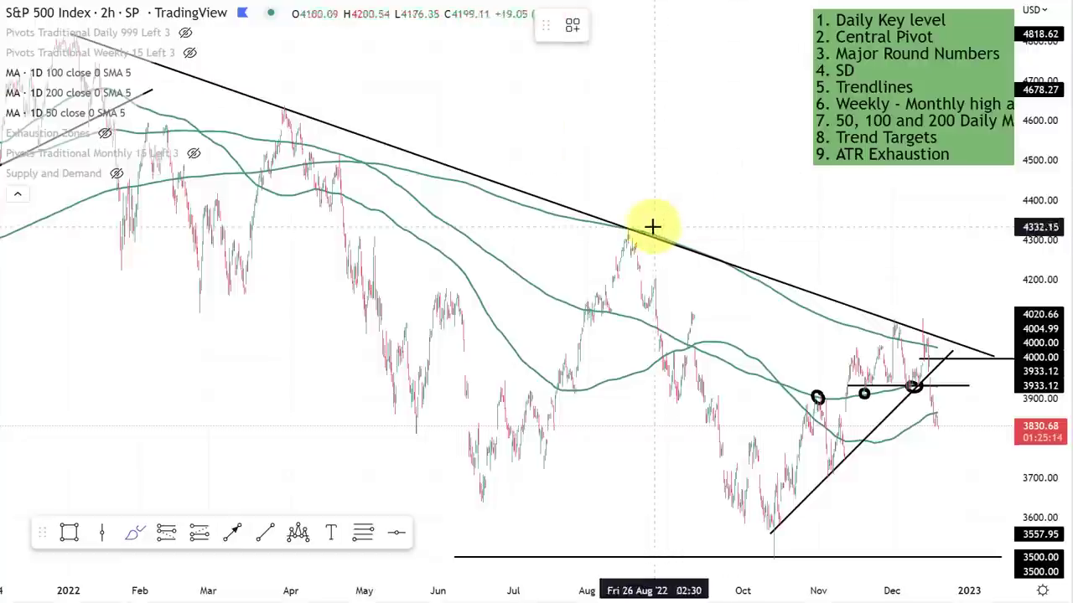
{"action": "mouse_move", "coordinate": [671, 224]}
{"action": "left_mouse_down"}
{"action": "mouse_move", "coordinate": [628, 247]}
{"action": "mouse_move", "coordinate": [612, 221]}
{"action": "left_mouse_up"}
{"action": "scroll", "coordinate": [832, 294], "scroll_direction": "up", "scroll_amount": 2}
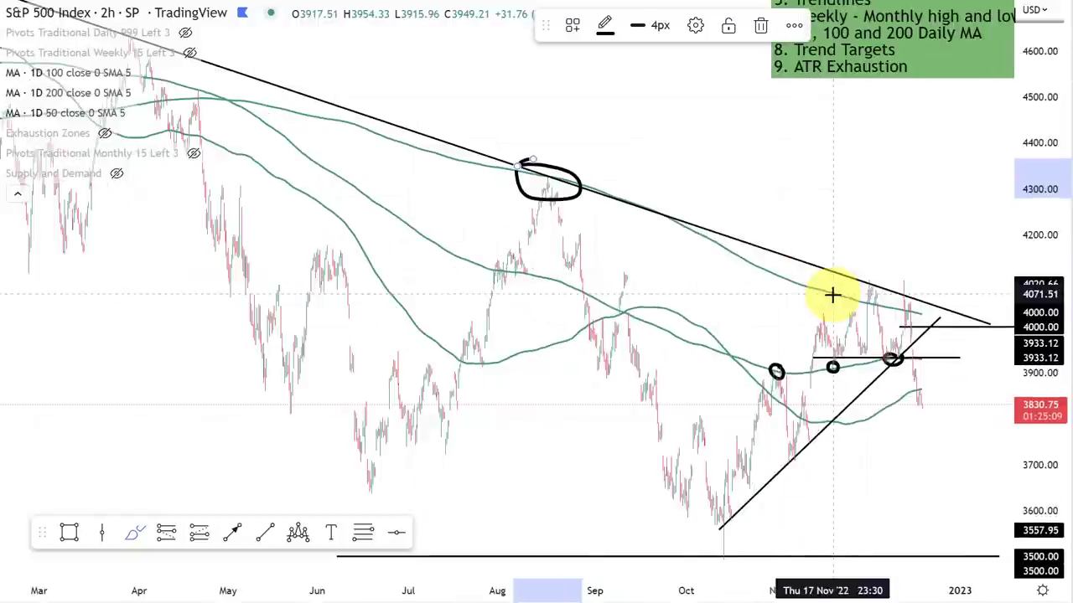
{"action": "mouse_move", "coordinate": [832, 293]}
{"action": "left_mouse_down"}
{"action": "mouse_move", "coordinate": [910, 277]}
{"action": "mouse_move", "coordinate": [860, 288]}
{"action": "left_mouse_up"}
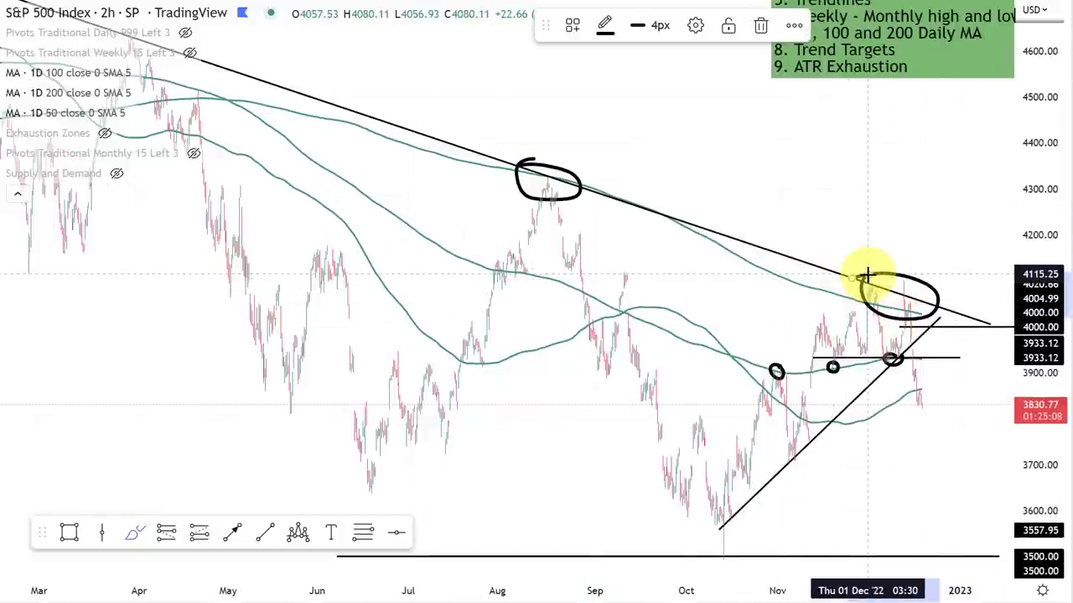
{"action": "key", "text": "Delete"}
Step: Outline the open area from the 50-day moving average down to the 3500 line with the brush, and delete the outline
{"action": "scroll", "coordinate": [847, 281], "scroll_direction": "up", "scroll_amount": 5}
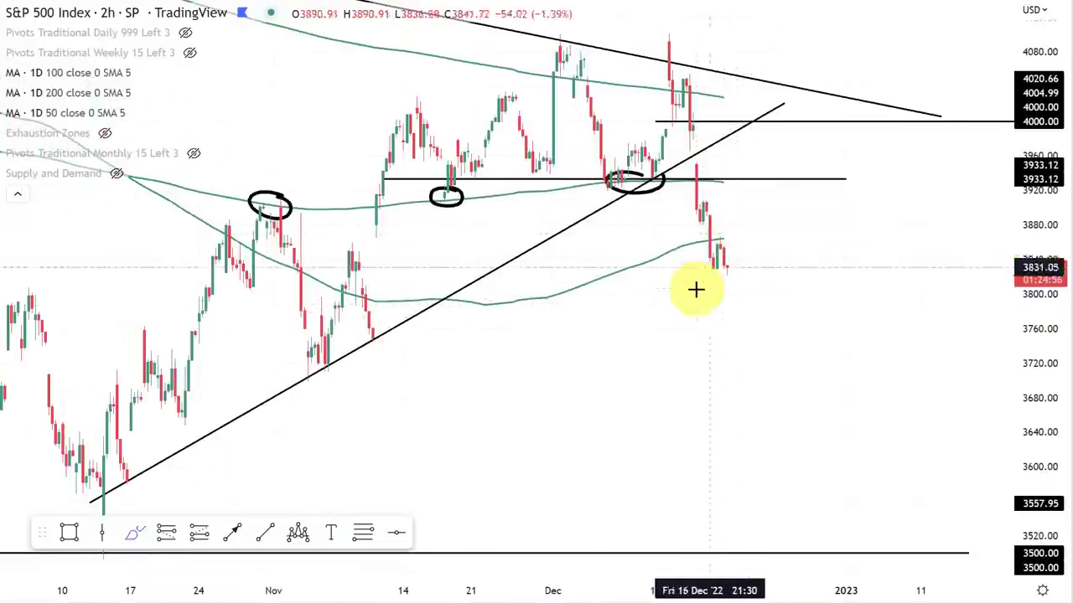
{"action": "mouse_move", "coordinate": [695, 243]}
{"action": "left_mouse_down"}
{"action": "mouse_move", "coordinate": [738, 424]}
{"action": "mouse_move", "coordinate": [718, 556]}
{"action": "mouse_move", "coordinate": [698, 245]}
{"action": "left_mouse_up"}
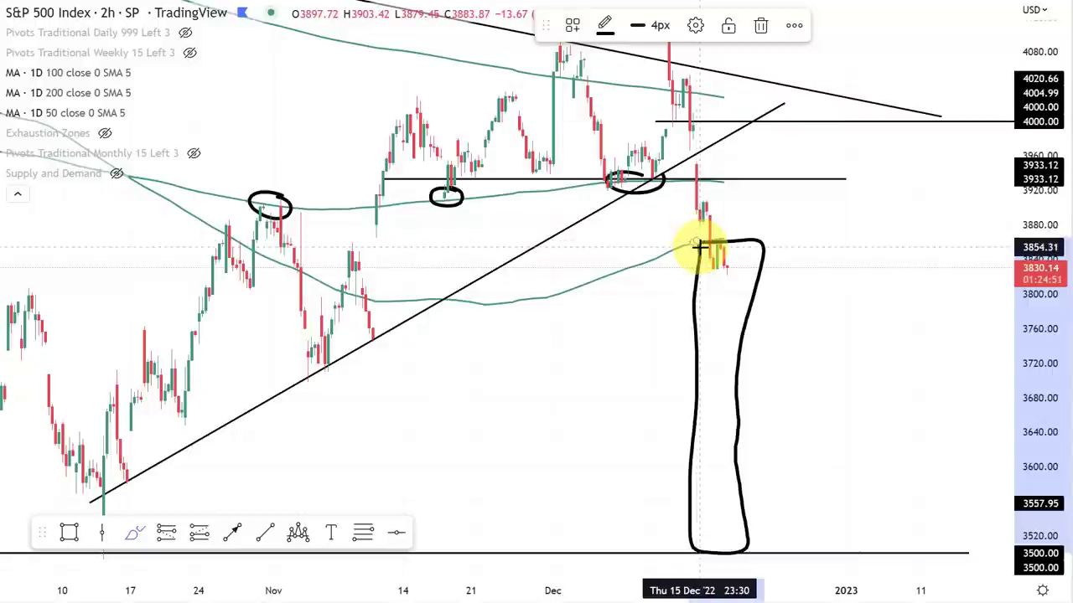
{"action": "key", "text": "Delete"}
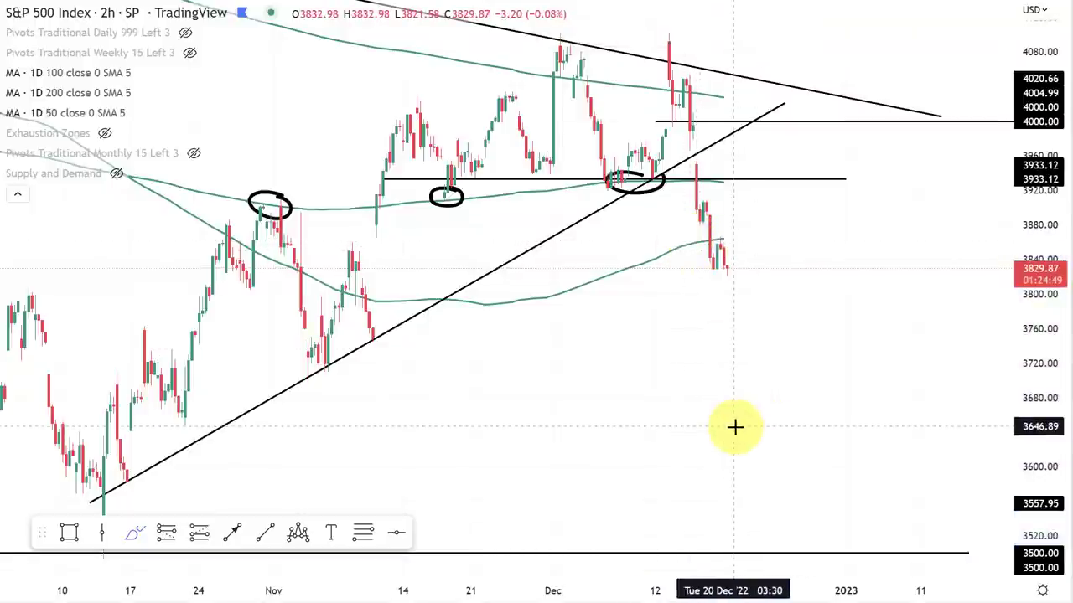
Step: Draw a rectangle zone from mid-October into January 2023 and adjust it to span about 3,735 to 3,763
{"action": "scroll", "coordinate": [735, 427], "scroll_direction": "down", "scroll_amount": 5}
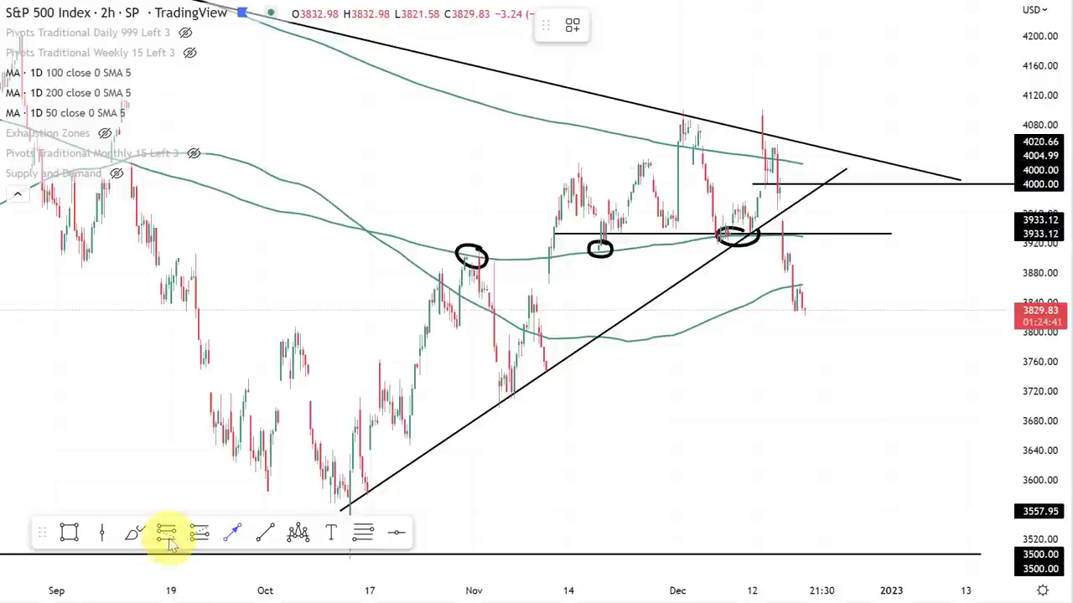
{"action": "left_click", "coordinate": [68, 533]}
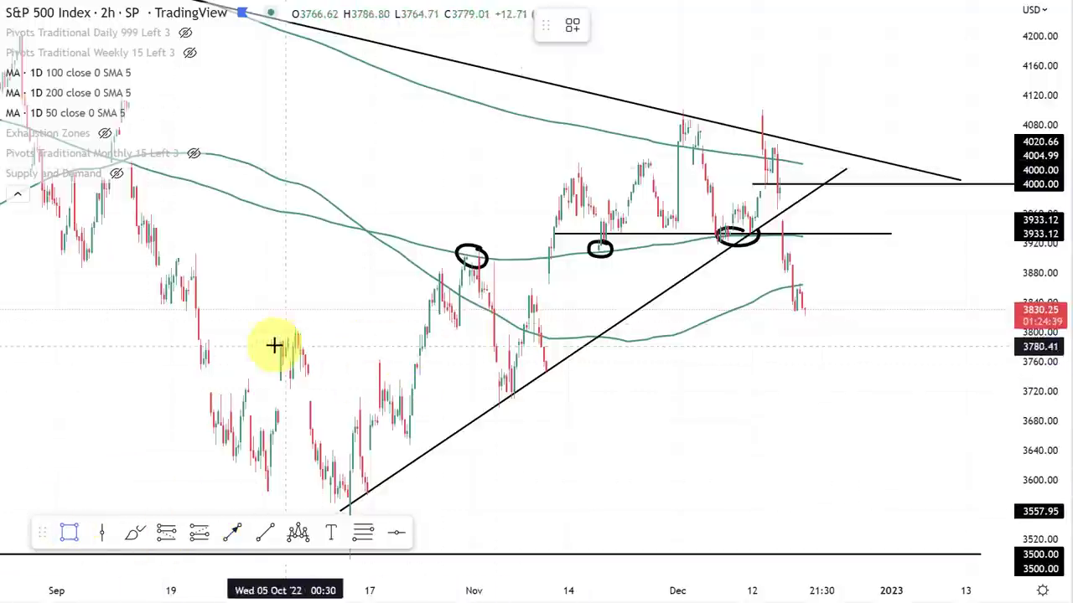
{"action": "mouse_move", "coordinate": [291, 344]}
{"action": "left_mouse_down"}
{"action": "mouse_move", "coordinate": [925, 424]}
{"action": "mouse_move", "coordinate": [956, 391]}
{"action": "left_mouse_up"}
{"action": "left_click", "coordinate": [881, 404]}
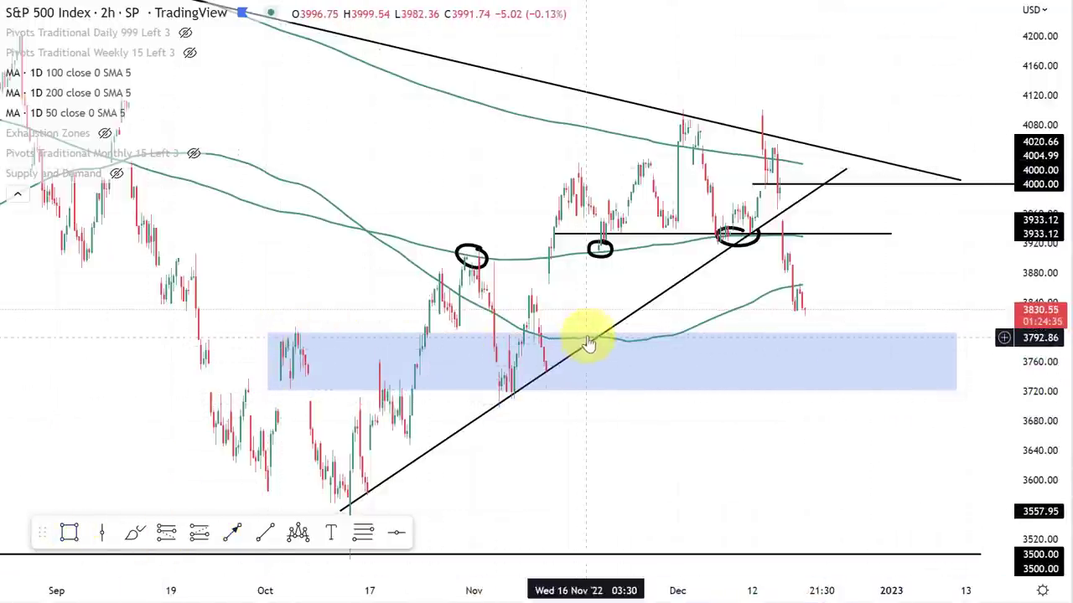
{"action": "left_click_drag", "start_coordinate": [607, 335], "coordinate": [620, 369]}
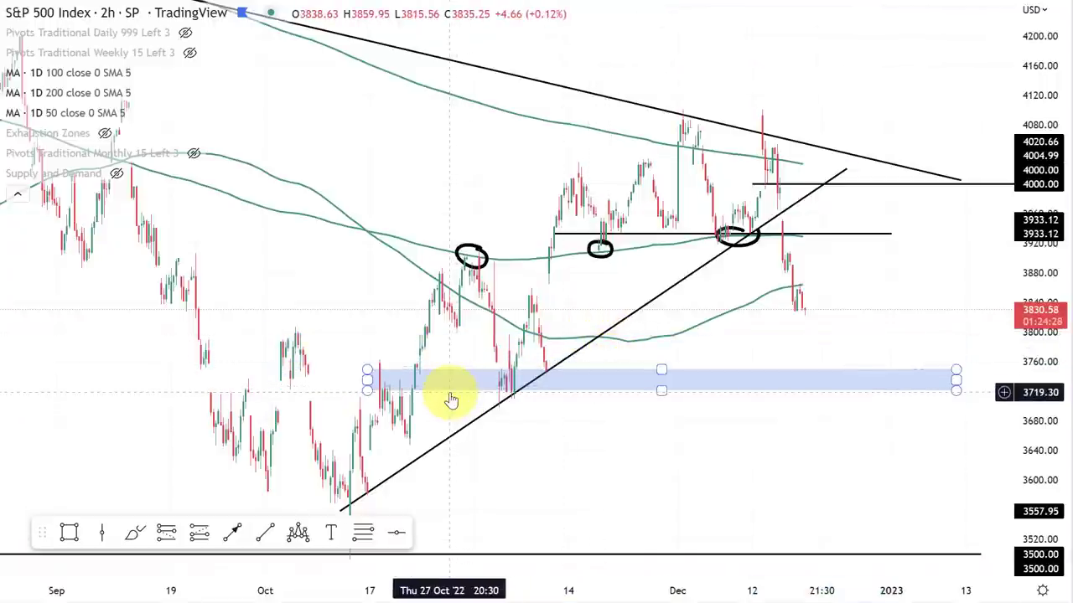
{"action": "left_click_drag", "start_coordinate": [451, 400], "coordinate": [448, 378]}
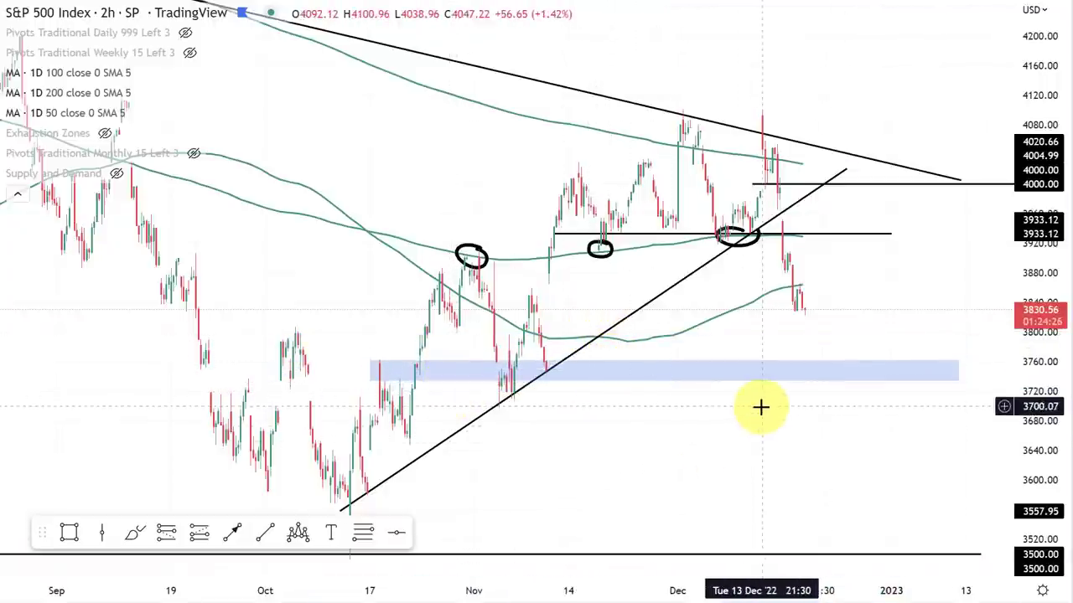
{"action": "scroll", "coordinate": [764, 403], "scroll_direction": "up", "scroll_amount": 2}
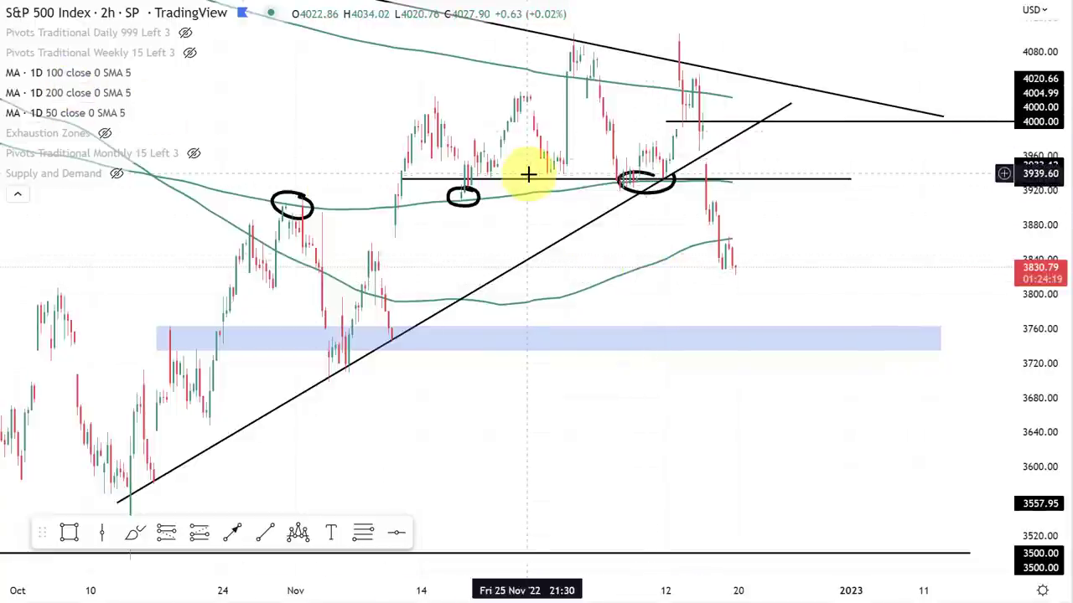
Step: Switch the S&P 500 chart to the 1-hour timeframe
{"action": "scroll", "coordinate": [528, 173], "scroll_direction": "up", "scroll_amount": 2}
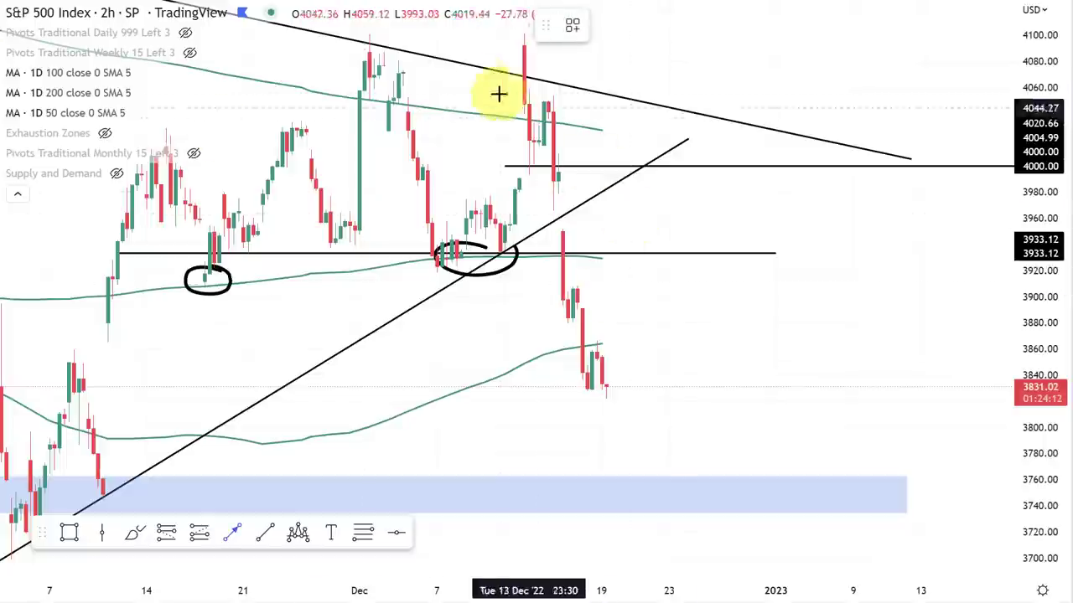
{"action": "type", "text": "60"}
{"action": "key", "text": "Return"}
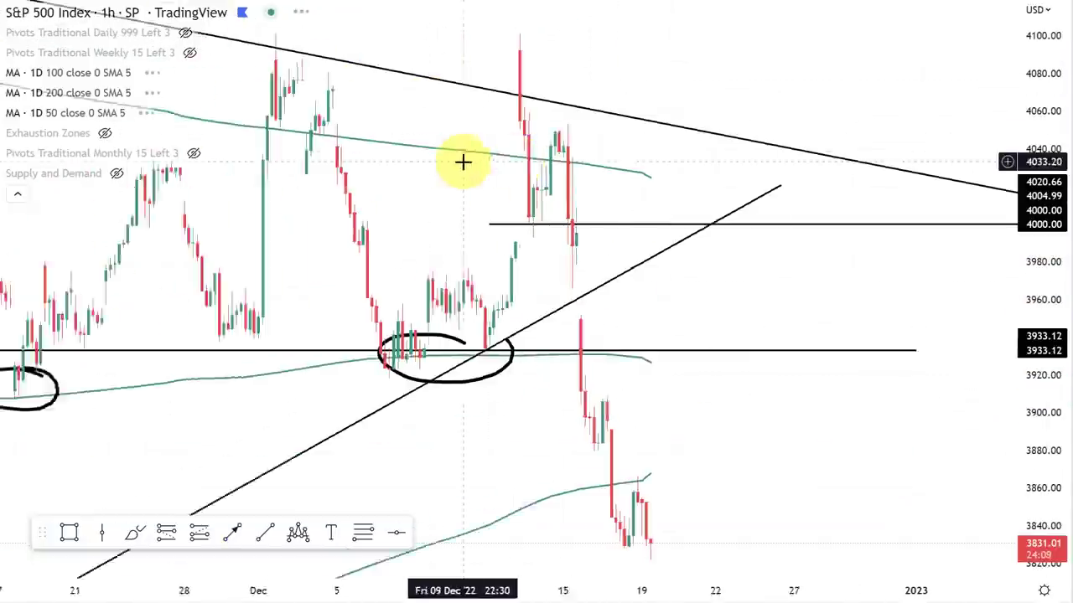
{"action": "scroll", "coordinate": [461, 162], "scroll_direction": "down", "scroll_amount": 2}
{"action": "scroll", "coordinate": [810, 301], "scroll_direction": "up", "scroll_amount": 2}
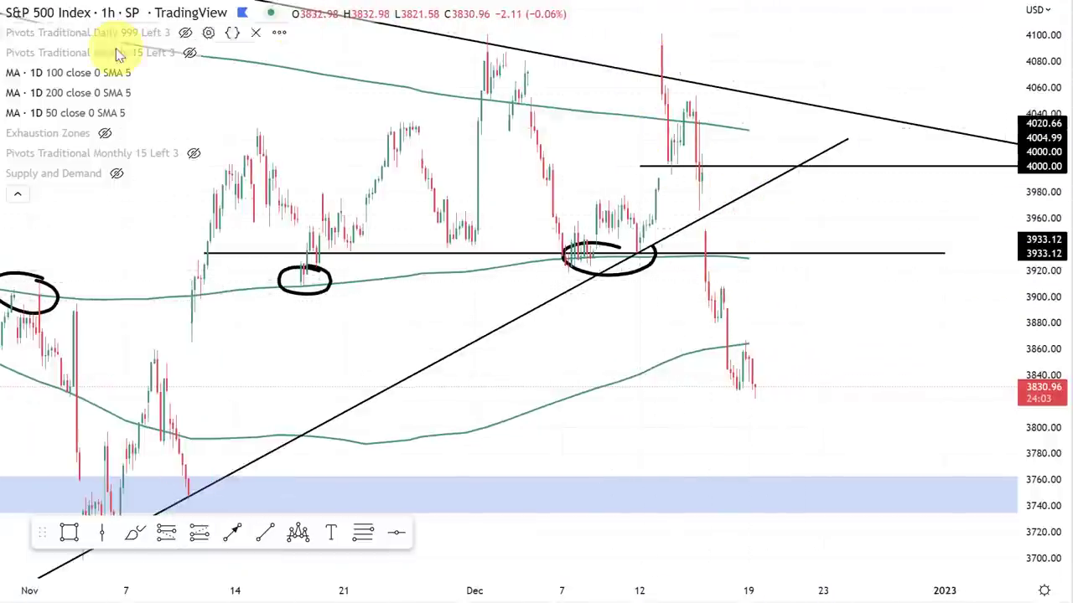
Step: Mark the mid-December swing highs and a falling price path to about 3,780 with the brush, deleting each mark
{"action": "mouse_move", "coordinate": [725, 282]}
{"action": "left_mouse_down"}
{"action": "mouse_move", "coordinate": [695, 305]}
{"action": "mouse_move", "coordinate": [719, 287]}
{"action": "left_mouse_up"}
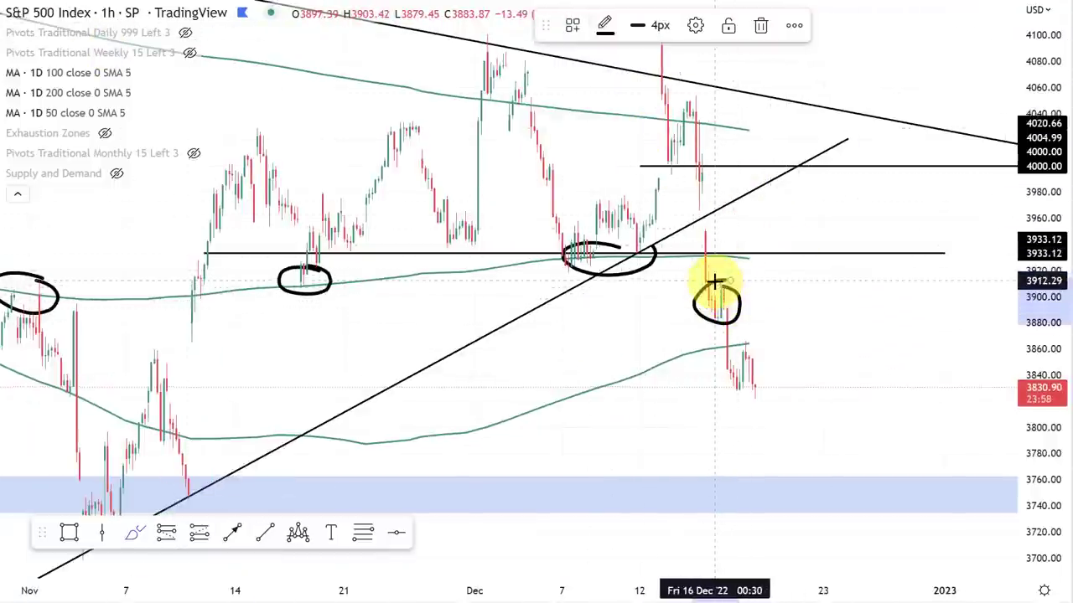
{"action": "key", "text": "Delete"}
{"action": "mouse_move", "coordinate": [772, 334]}
{"action": "left_mouse_down"}
{"action": "mouse_move", "coordinate": [687, 371]}
{"action": "mouse_move", "coordinate": [778, 349]}
{"action": "mouse_move", "coordinate": [760, 334]}
{"action": "left_mouse_up"}
{"action": "key", "text": "Delete"}
{"action": "mouse_move", "coordinate": [715, 298]}
{"action": "left_mouse_down"}
{"action": "mouse_move", "coordinate": [728, 314]}
{"action": "mouse_move", "coordinate": [733, 394]}
{"action": "mouse_move", "coordinate": [773, 453]}
{"action": "left_mouse_up"}
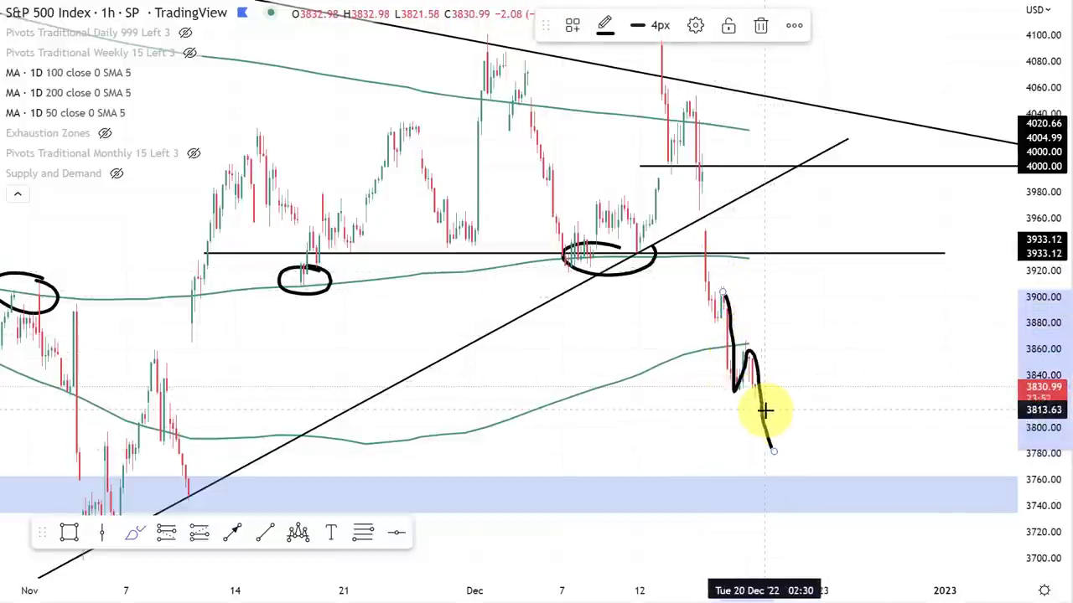
{"action": "key", "text": "Delete"}
Step: Switch the S&P 500 chart to the 15-minute timeframe
{"action": "scroll", "coordinate": [676, 372], "scroll_direction": "up", "scroll_amount": 3}
{"action": "left_click", "coordinate": [201, 2]}
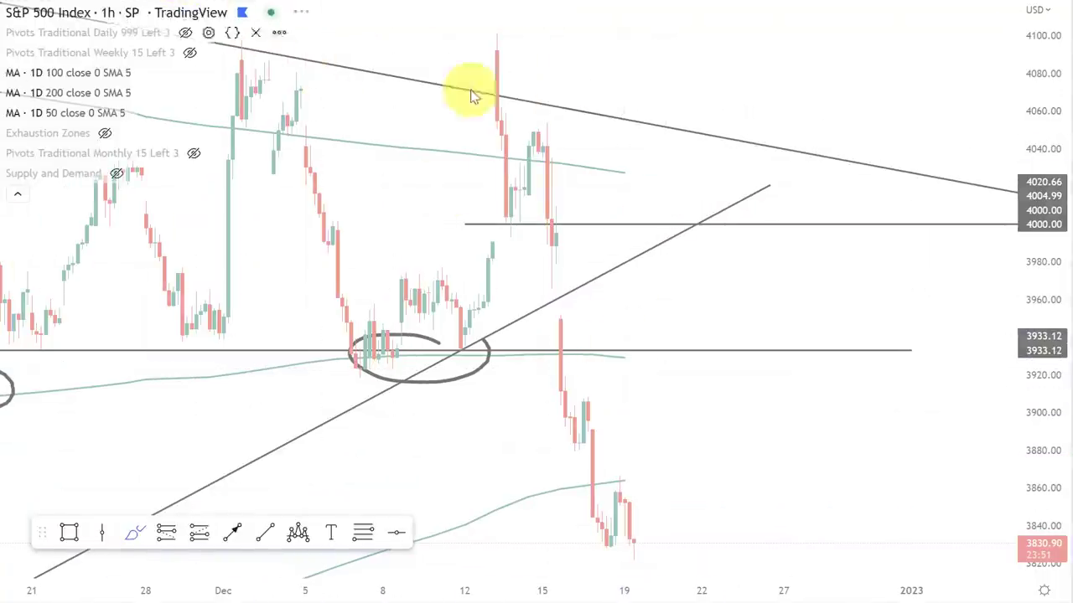
{"action": "scroll", "coordinate": [699, 213], "scroll_direction": "down", "scroll_amount": 5}
{"action": "scroll", "coordinate": [697, 220], "scroll_direction": "up", "scroll_amount": 3}
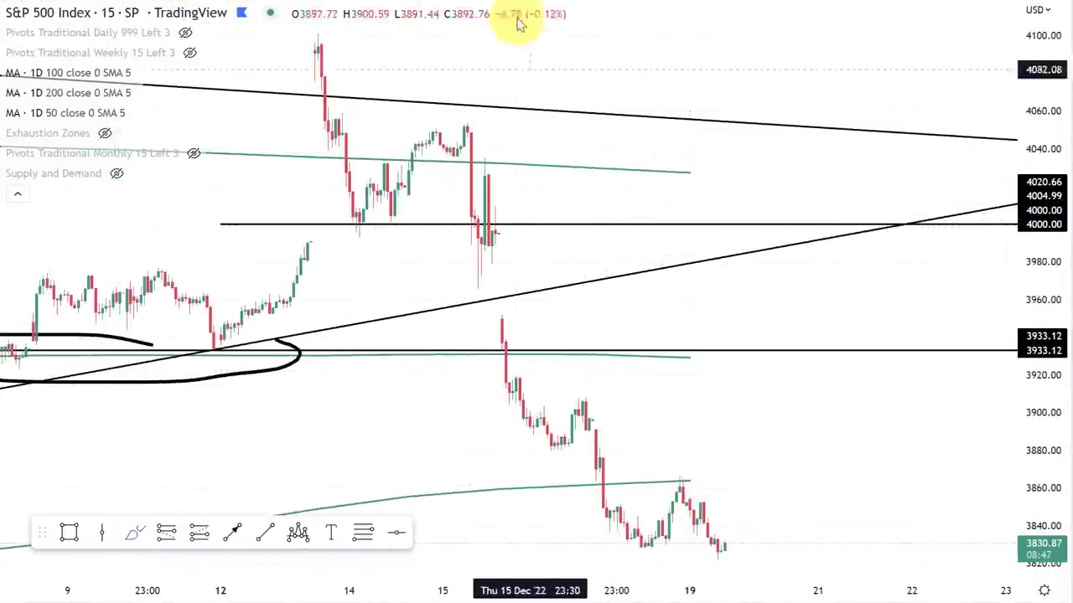
Step: Draw a Fibonacci retracement from the mid-December swing low at 3,828.35 up to the swing high at 3,908.34
{"action": "key", "text": "alt+f"}
{"action": "left_click", "coordinate": [652, 548]}
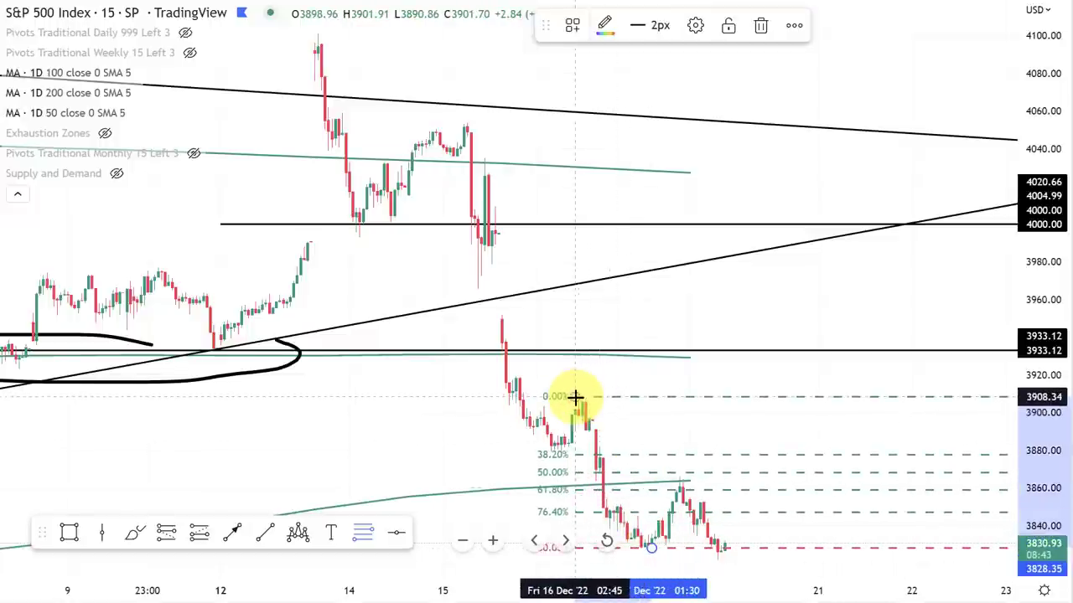
{"action": "left_click", "coordinate": [575, 397]}
{"action": "left_click_drag", "start_coordinate": [1015, 297], "coordinate": [945, 90]}
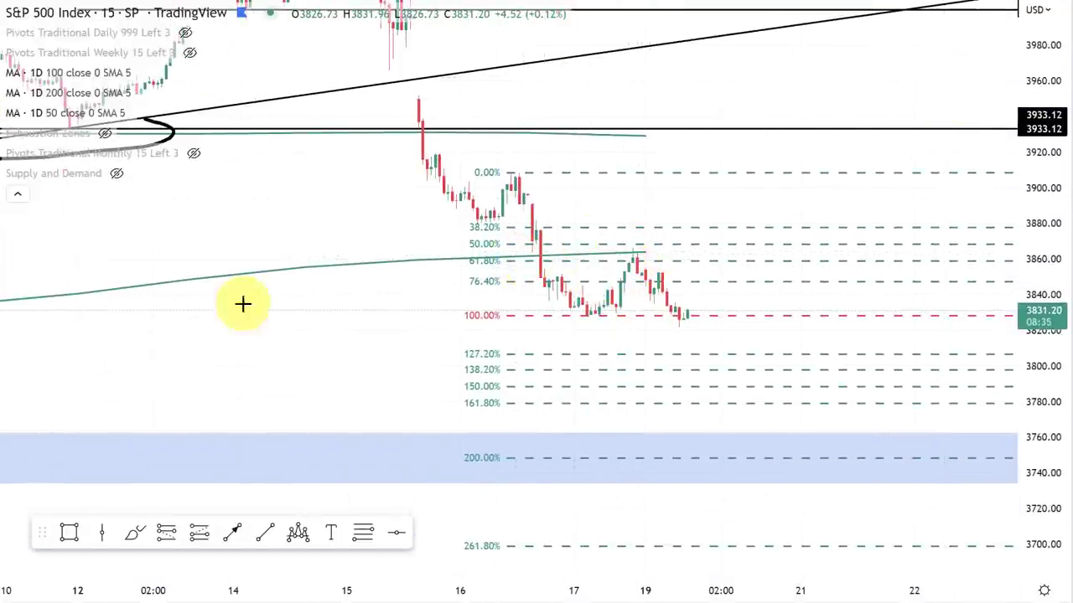
Step: Circle the 161.80% level and the price zone at the 200.00% level with the brush, and delete the circles
{"action": "mouse_move", "coordinate": [460, 397]}
{"action": "left_mouse_down"}
{"action": "mouse_move", "coordinate": [503, 394]}
{"action": "mouse_move", "coordinate": [482, 390]}
{"action": "left_mouse_up"}
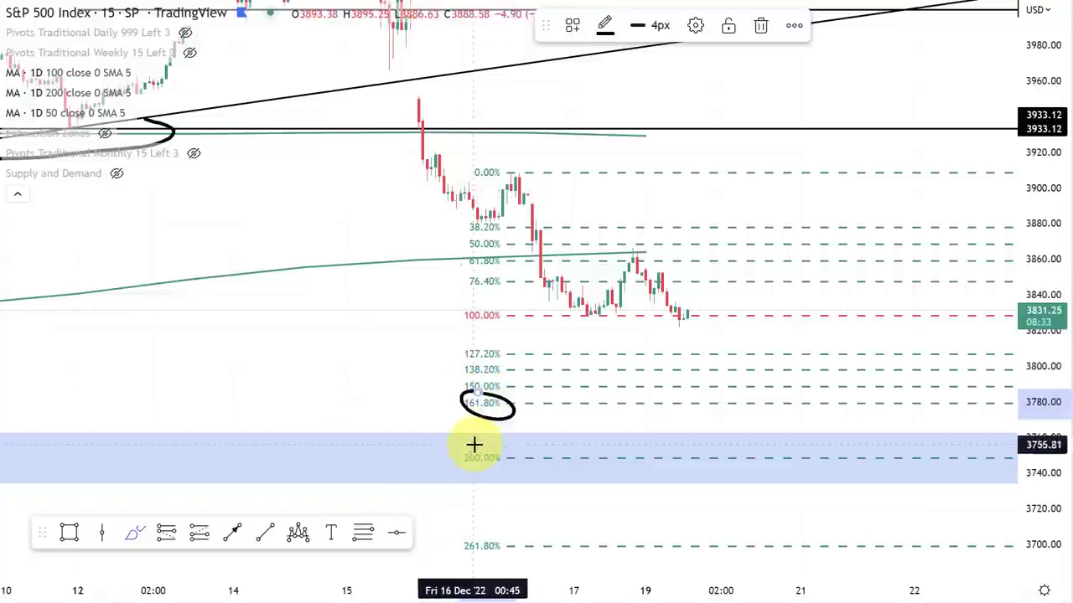
{"action": "mouse_move", "coordinate": [493, 449]}
{"action": "left_mouse_down"}
{"action": "mouse_move", "coordinate": [511, 472]}
{"action": "mouse_move", "coordinate": [470, 441]}
{"action": "left_mouse_up"}
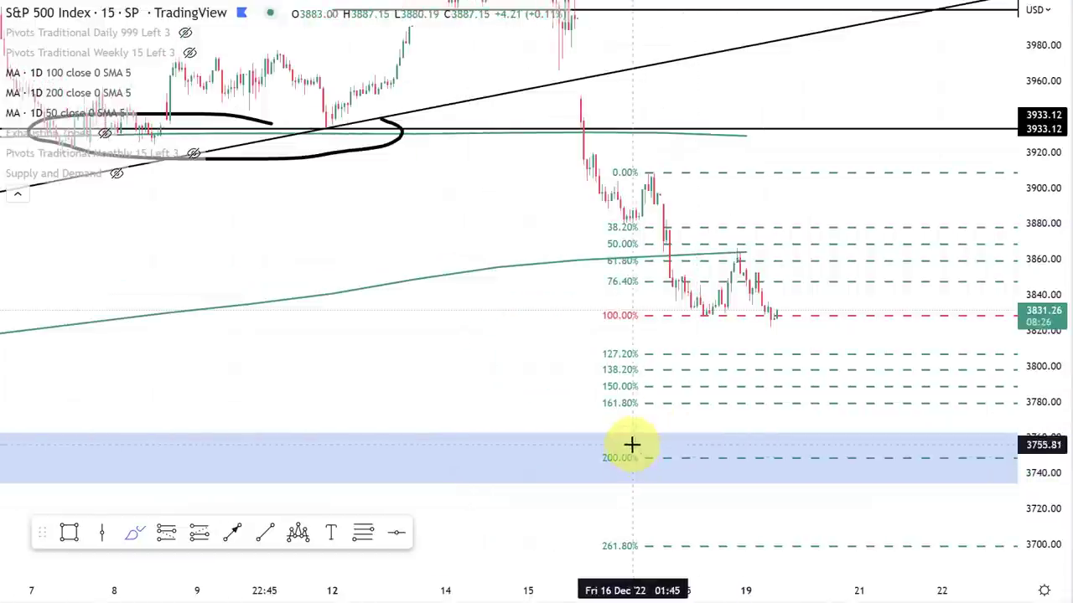
{"action": "mouse_move", "coordinate": [631, 445]}
{"action": "left_mouse_down"}
{"action": "mouse_move", "coordinate": [639, 491]}
{"action": "mouse_move", "coordinate": [622, 452]}
{"action": "left_mouse_up"}
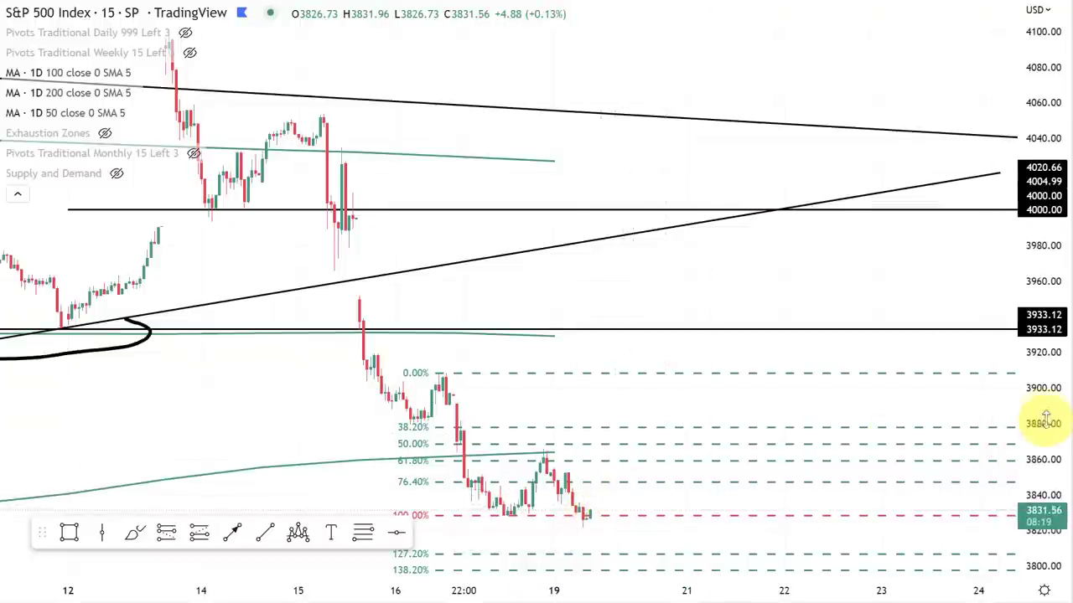
Step: Delete the Fibonacci retracement from the December swing
{"action": "left_click_drag", "start_coordinate": [1046, 422], "coordinate": [1045, 321]}
{"action": "left_click_drag", "start_coordinate": [831, 408], "coordinate": [882, 132]}
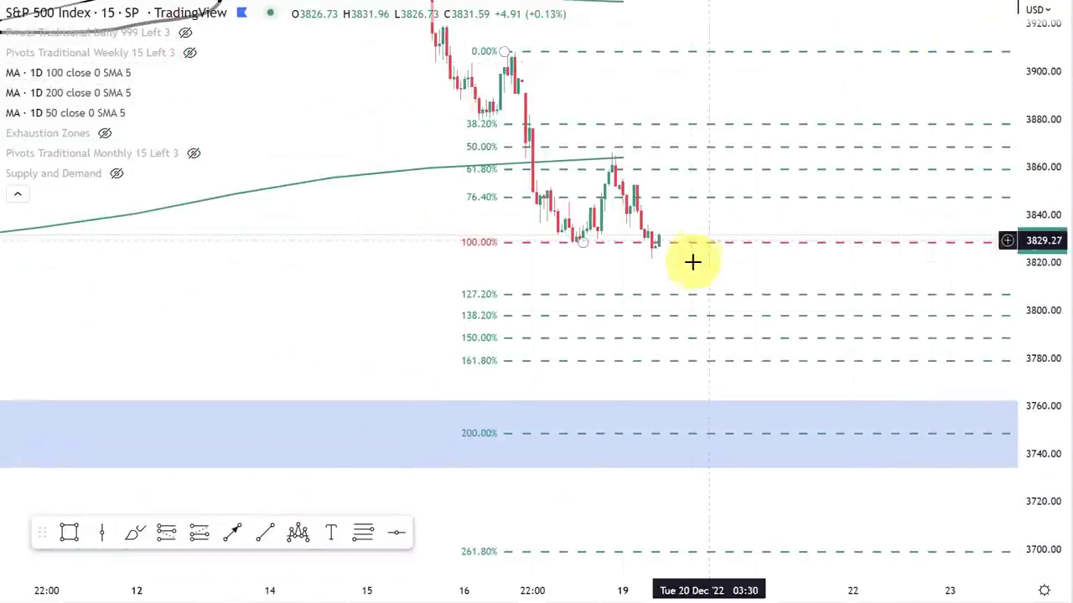
{"action": "left_click", "coordinate": [707, 244]}
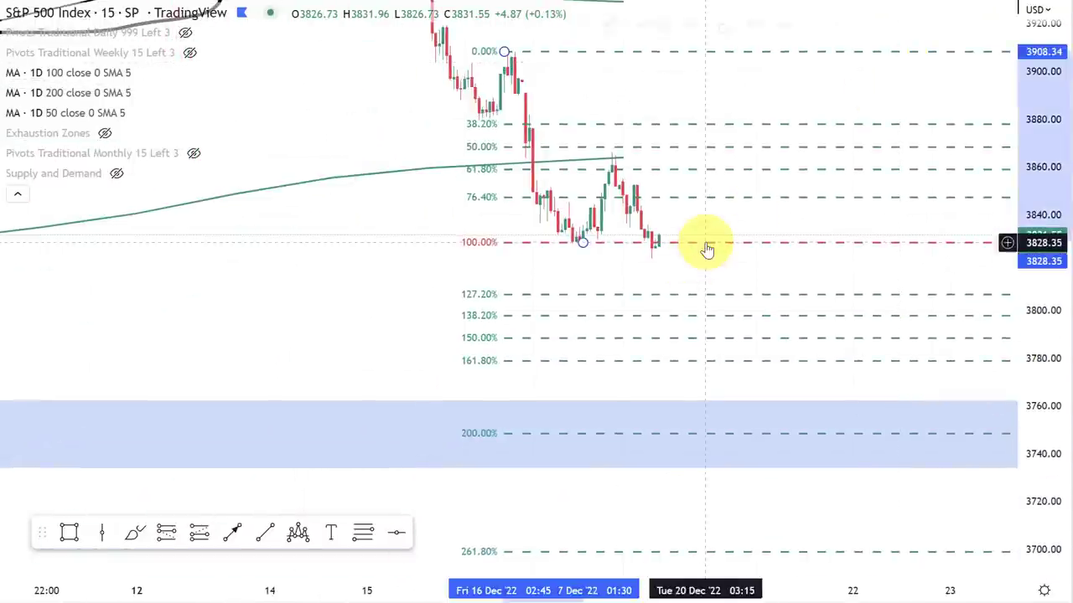
{"action": "key", "text": "Delete"}
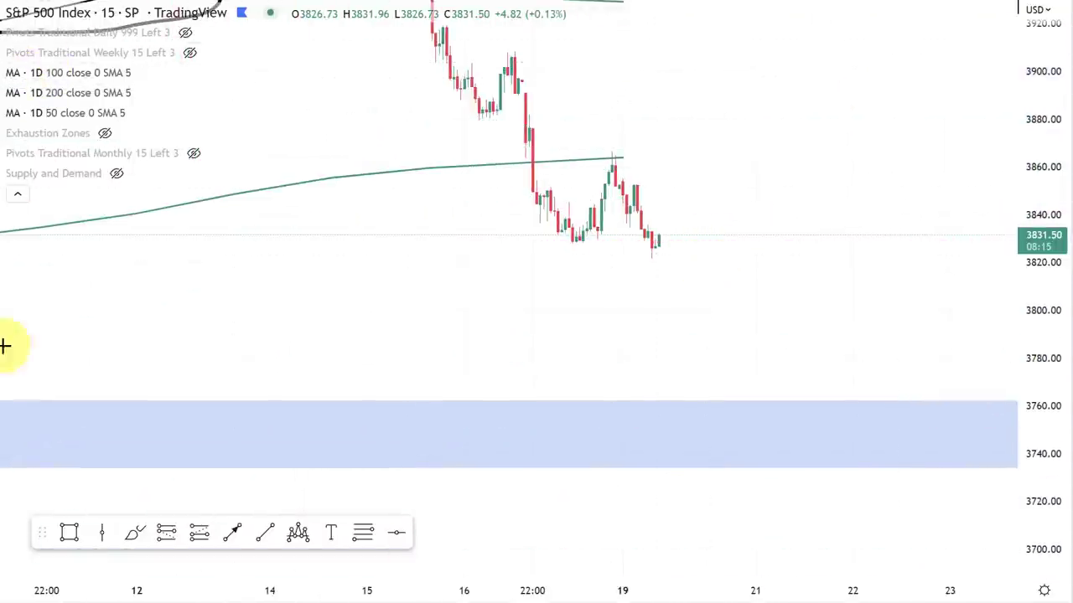
Step: Draw a horizontal trend line at about 3,827 under the mid-December lows, extending past the latest candle
{"action": "left_click", "coordinate": [265, 533]}
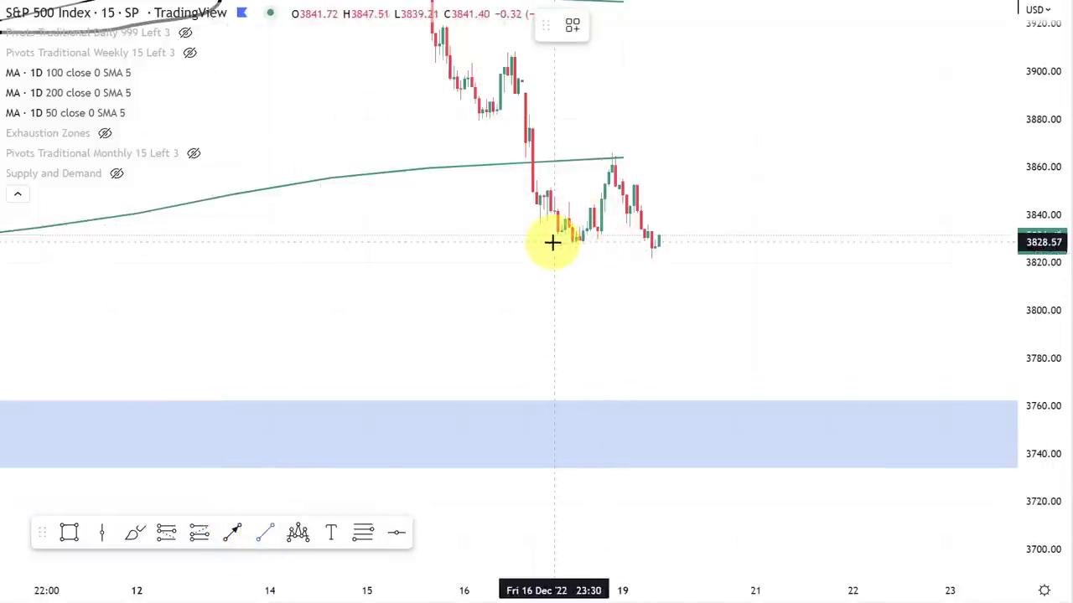
{"action": "left_click", "coordinate": [535, 246]}
{"action": "left_click", "coordinate": [735, 246]}
{"action": "left_click", "coordinate": [713, 299]}
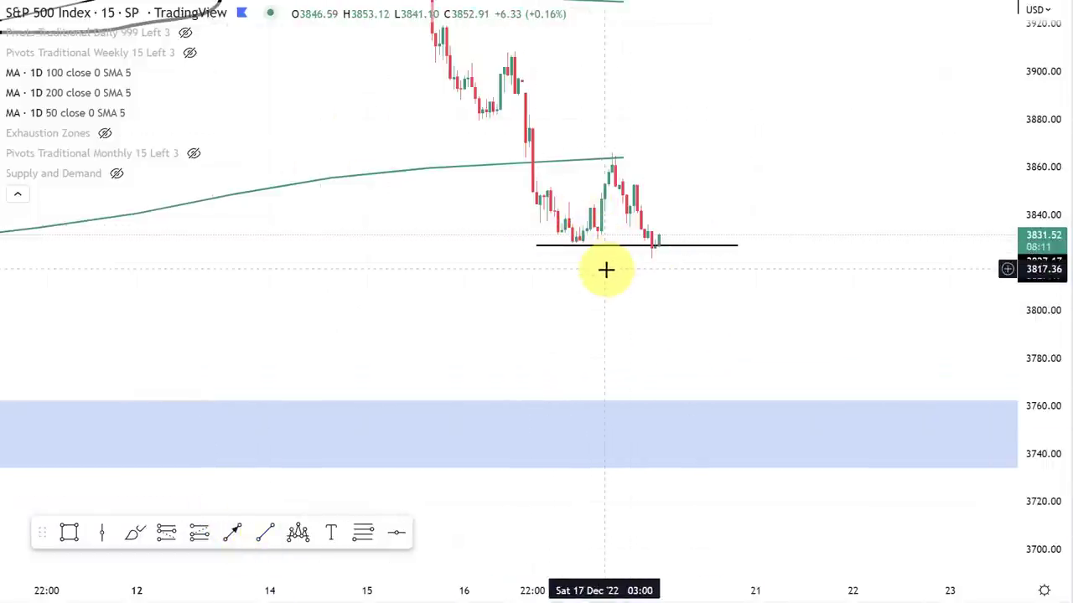
{"action": "left_click", "coordinate": [298, 533]}
{"action": "left_click", "coordinate": [557, 232]}
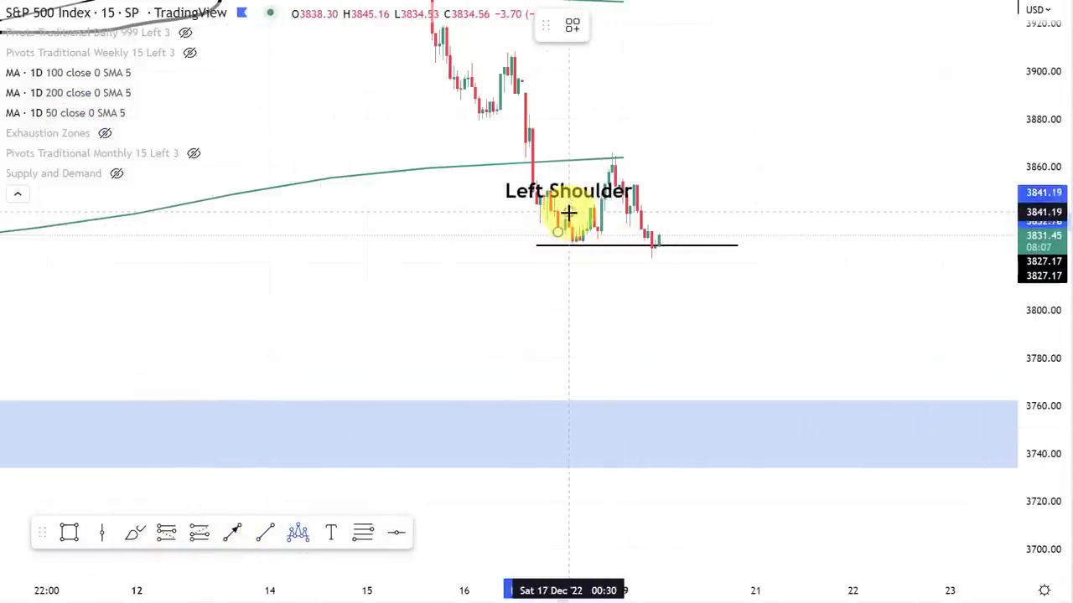
{"action": "left_click", "coordinate": [570, 212]}
{"action": "left_click", "coordinate": [597, 159]}
{"action": "left_click", "coordinate": [615, 149]}
{"action": "left_click", "coordinate": [647, 161]}
{"action": "left_click", "coordinate": [720, 165]}
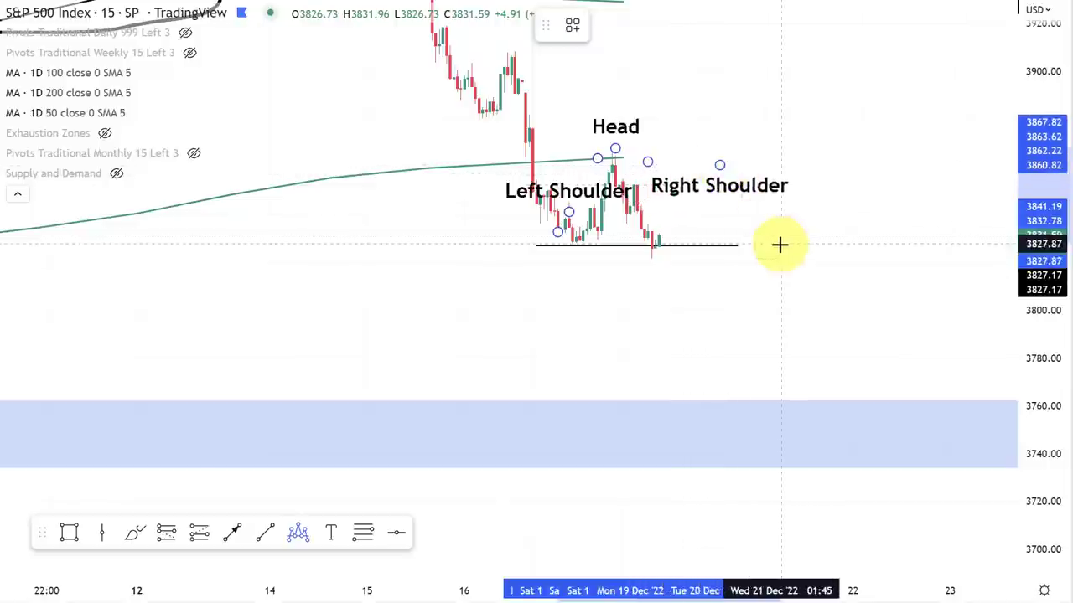
{"action": "key", "text": "Escape"}
Step: Circle the area just below the 3,827 line and draw a brush stroke extending the 50-day moving average at about 3,865
{"action": "left_click", "coordinate": [134, 532]}
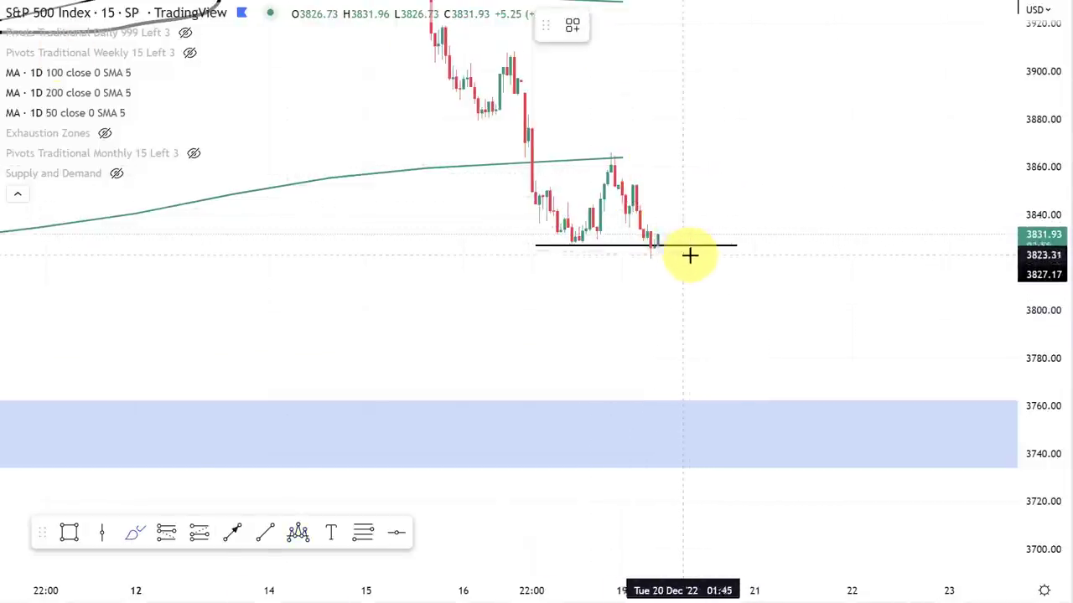
{"action": "mouse_move", "coordinate": [688, 255]}
{"action": "left_mouse_down"}
{"action": "mouse_move", "coordinate": [696, 263]}
{"action": "mouse_move", "coordinate": [668, 256]}
{"action": "left_mouse_up"}
{"action": "scroll", "coordinate": [668, 242], "scroll_direction": "down", "scroll_amount": 3}
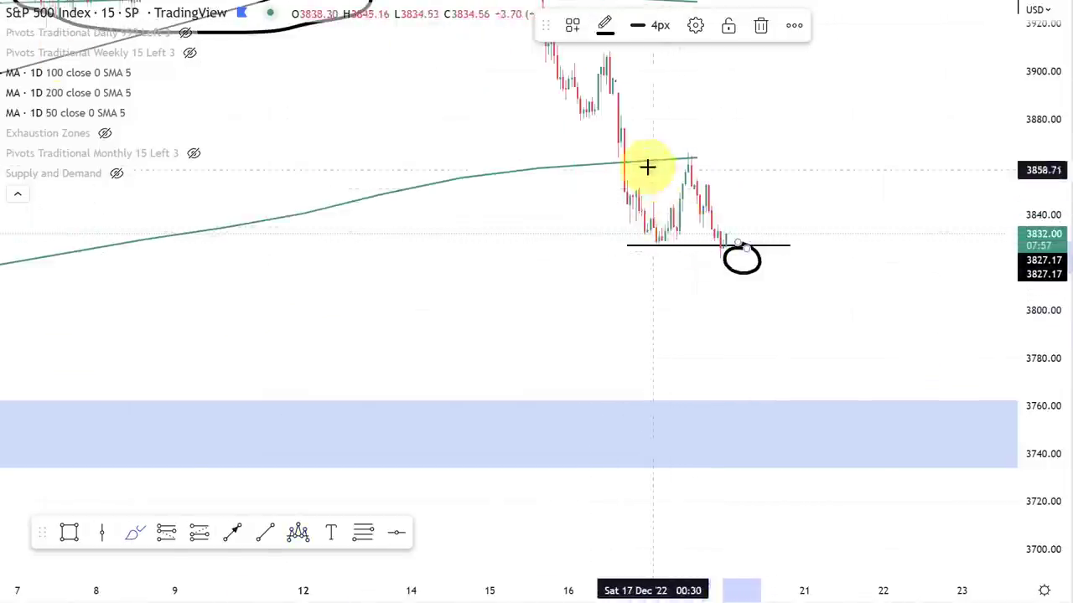
{"action": "left_click_drag", "start_coordinate": [640, 160], "coordinate": [843, 155]}
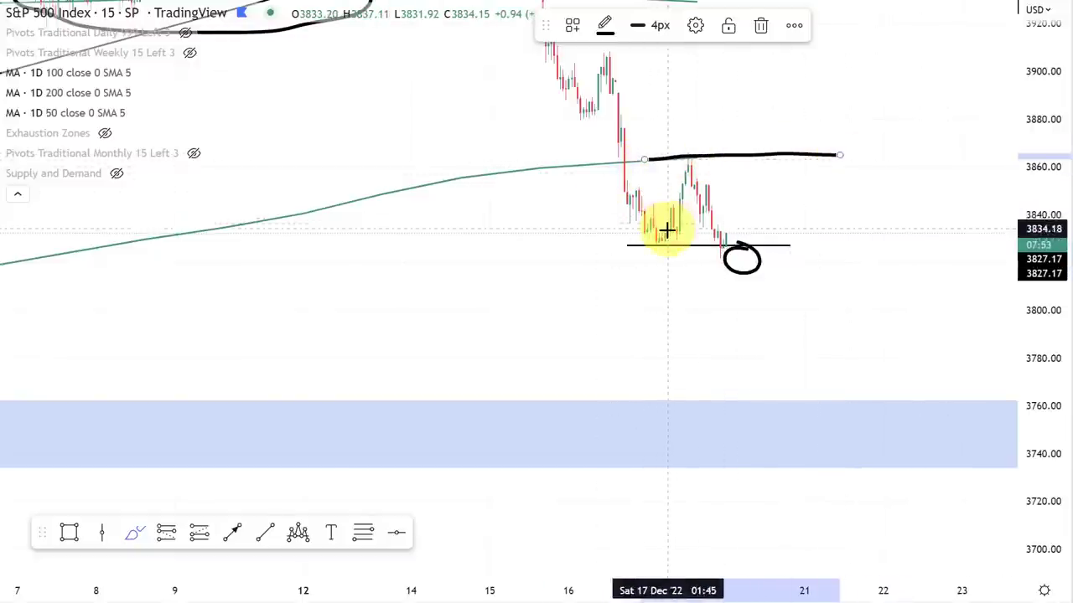
Step: Reset the price scale to fit the chart and show the weekly traditional pivots
{"action": "scroll", "coordinate": [668, 228], "scroll_direction": "down", "scroll_amount": 2}
{"action": "scroll", "coordinate": [670, 226], "scroll_direction": "down", "scroll_amount": 3}
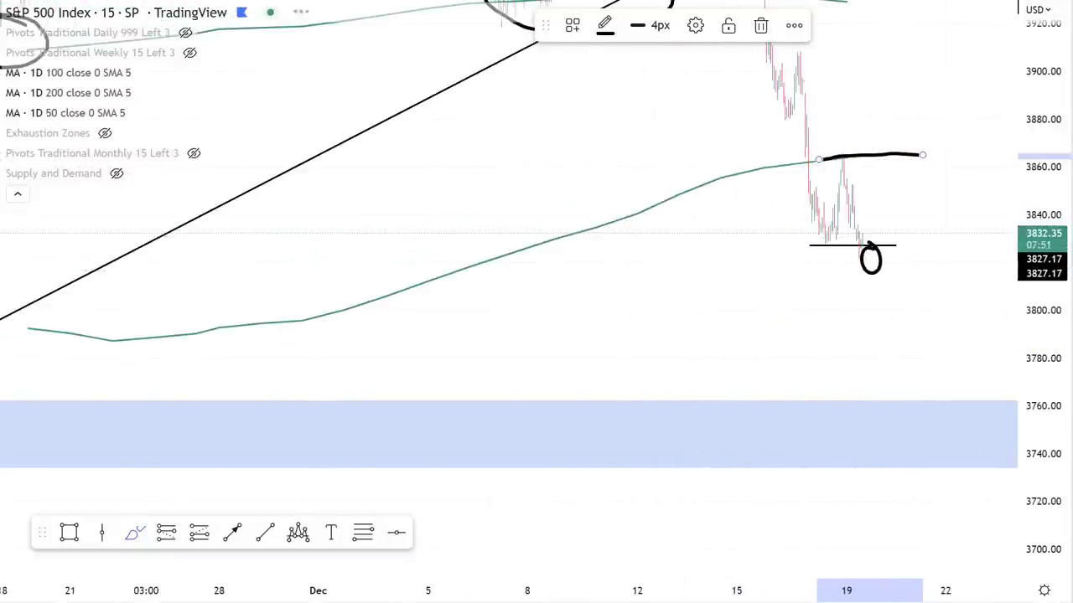
{"action": "double_click", "coordinate": [1049, 194]}
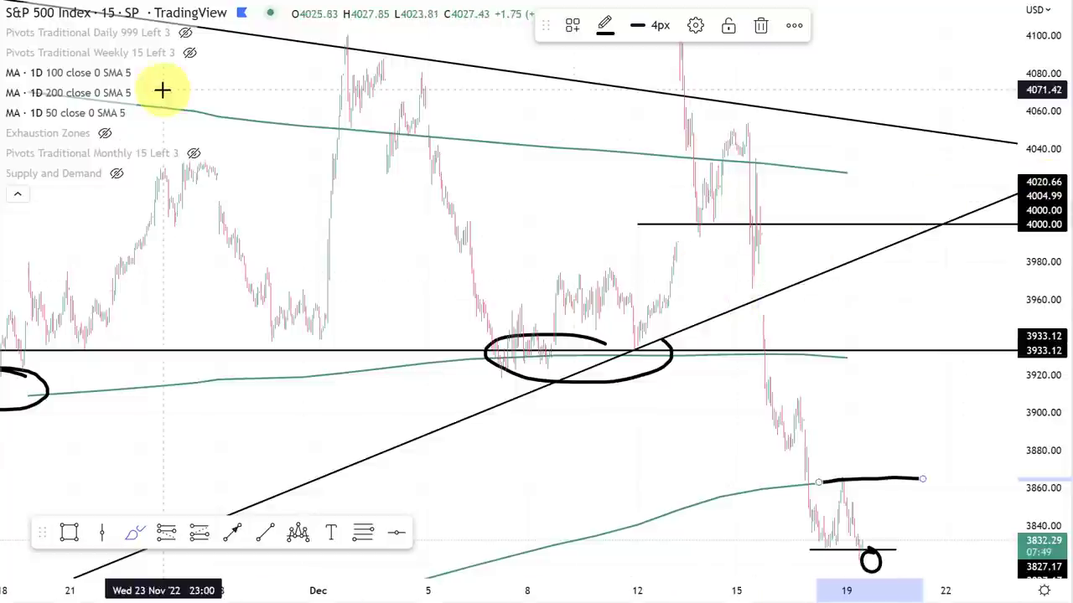
{"action": "left_click", "coordinate": [190, 54]}
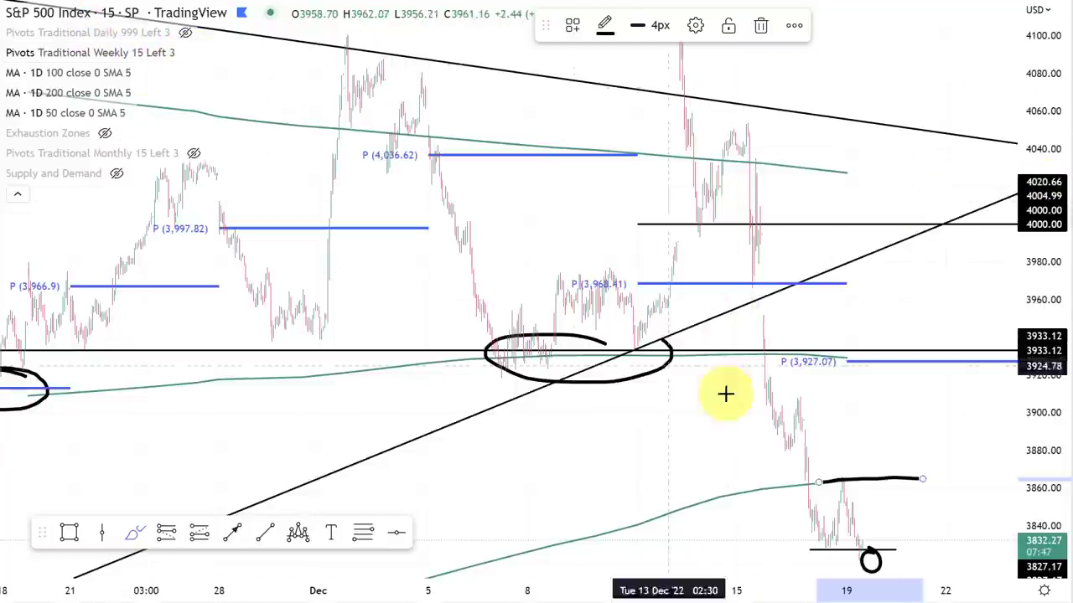
Step: Circle the area around the 3,927.07 weekly pivot with the brush twice, undoing each circle
{"action": "left_click_drag", "start_coordinate": [936, 419], "coordinate": [802, 408]}
{"action": "key", "text": "ctrl+z"}
{"action": "scroll", "coordinate": [836, 383], "scroll_direction": "up", "scroll_amount": 2}
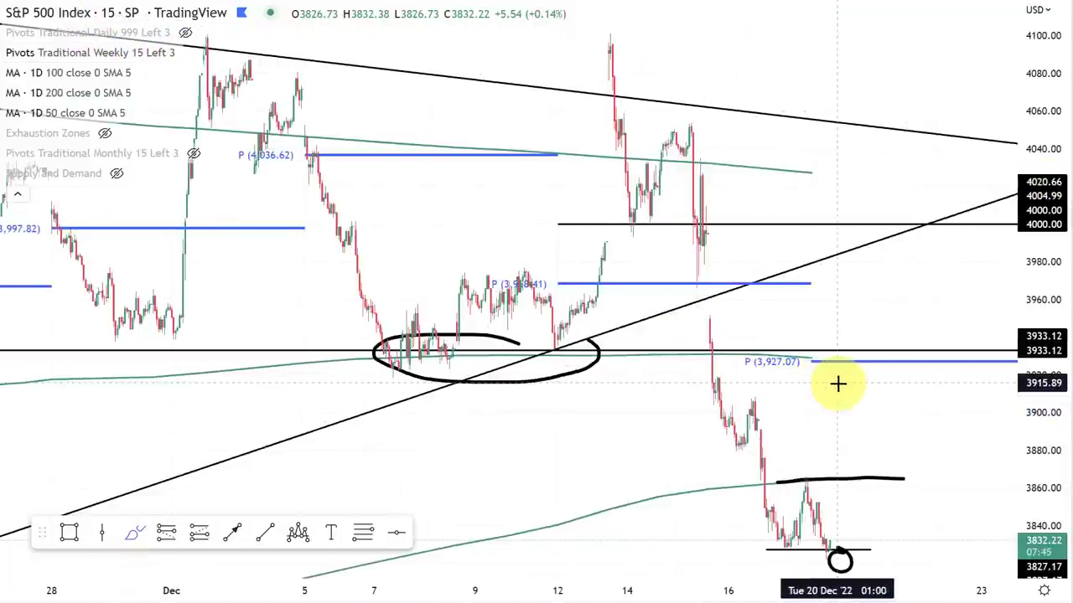
{"action": "mouse_move", "coordinate": [870, 392]}
{"action": "left_mouse_down"}
{"action": "mouse_move", "coordinate": [774, 394]}
{"action": "mouse_move", "coordinate": [678, 371]}
{"action": "left_mouse_up"}
{"action": "key", "text": "ctrl+z"}
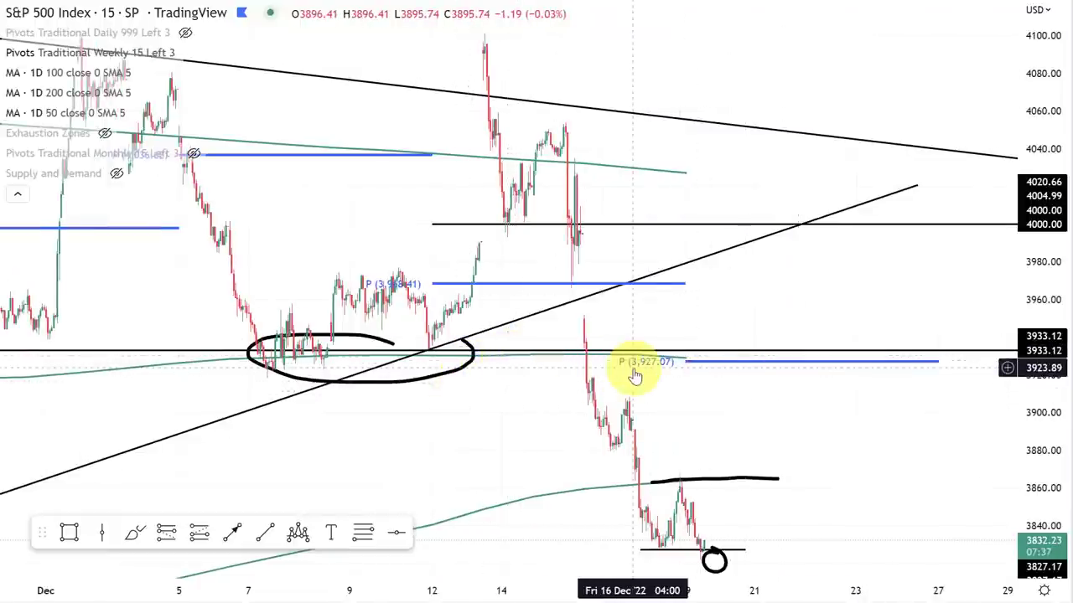
Step: Examine the current weekly pivot beside the 100-day moving average and the 3,933.12 level, and the recent lows below
{"action": "scroll", "coordinate": [730, 363], "scroll_direction": "down", "scroll_amount": 2}
{"action": "double_click", "coordinate": [1049, 347]}
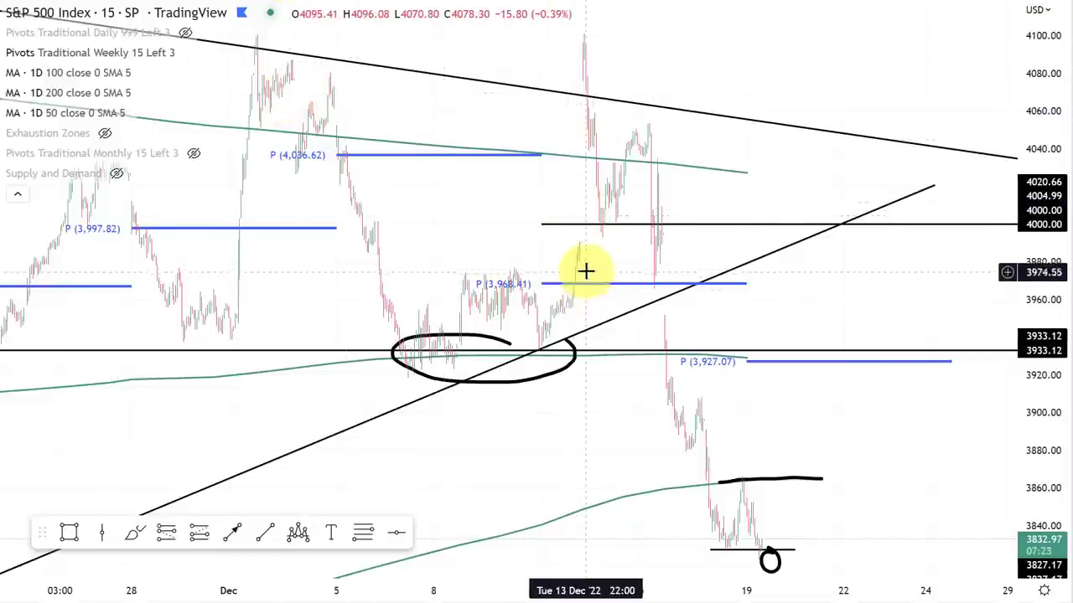
{"action": "left_click", "coordinate": [821, 366]}
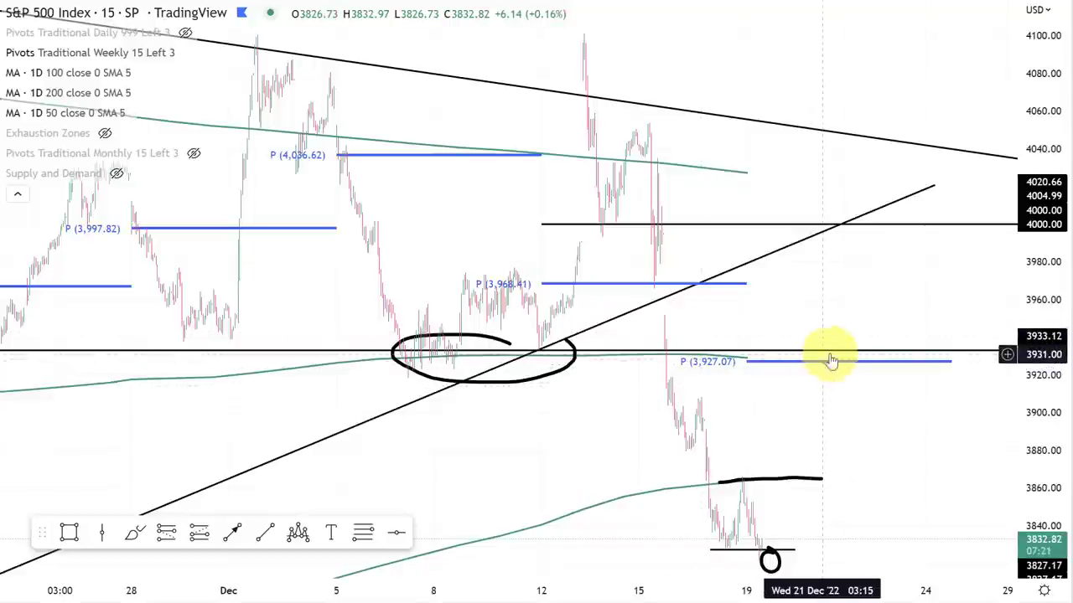
{"action": "left_click", "coordinate": [829, 361]}
{"action": "scroll", "coordinate": [893, 367], "scroll_direction": "down", "scroll_amount": 5}
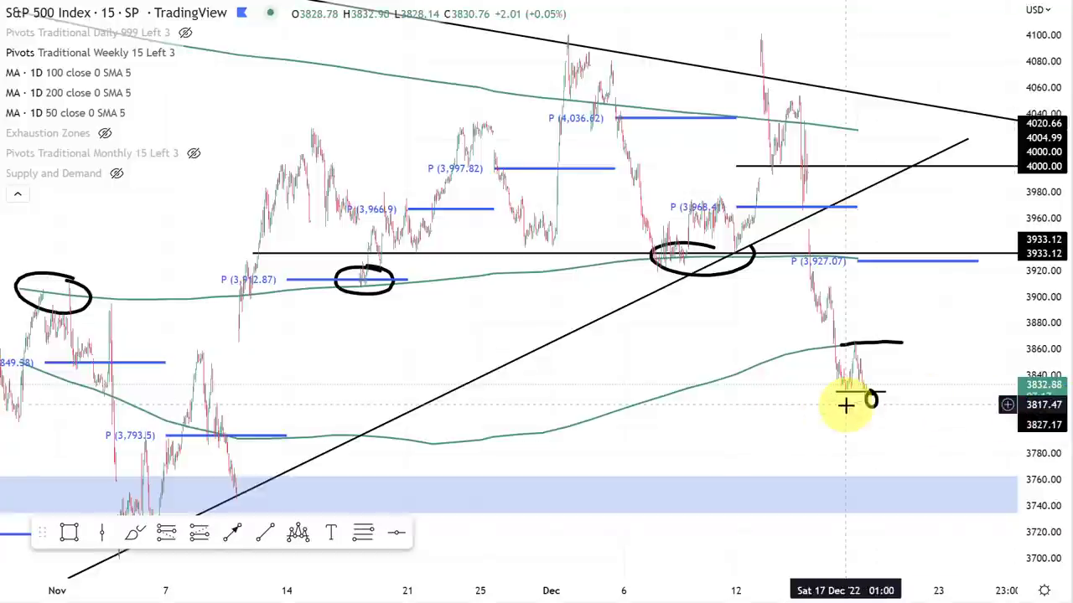
{"action": "scroll", "coordinate": [850, 405], "scroll_direction": "up", "scroll_amount": 3}
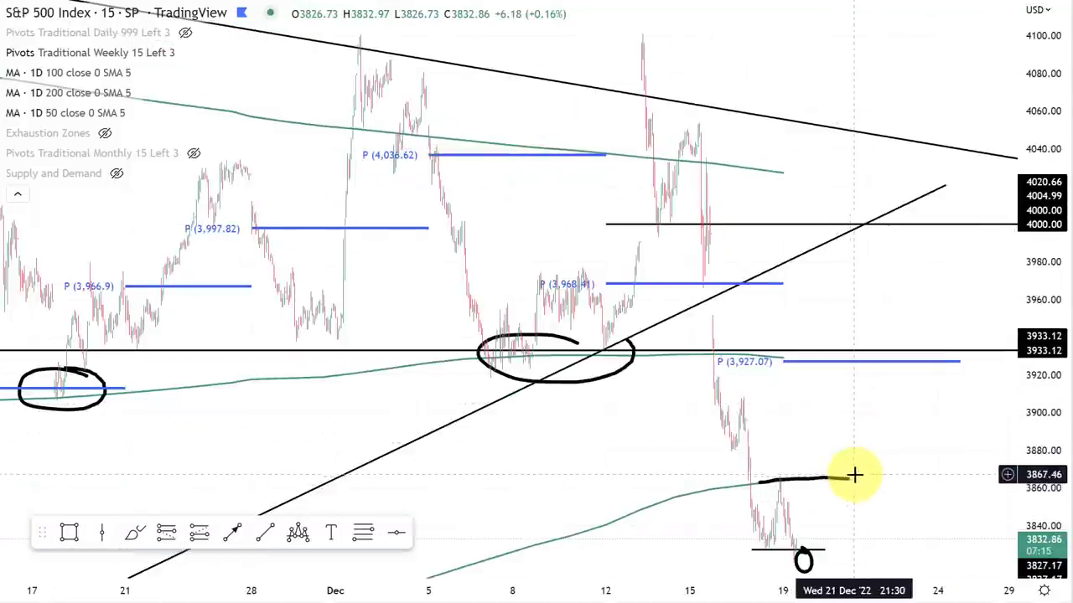